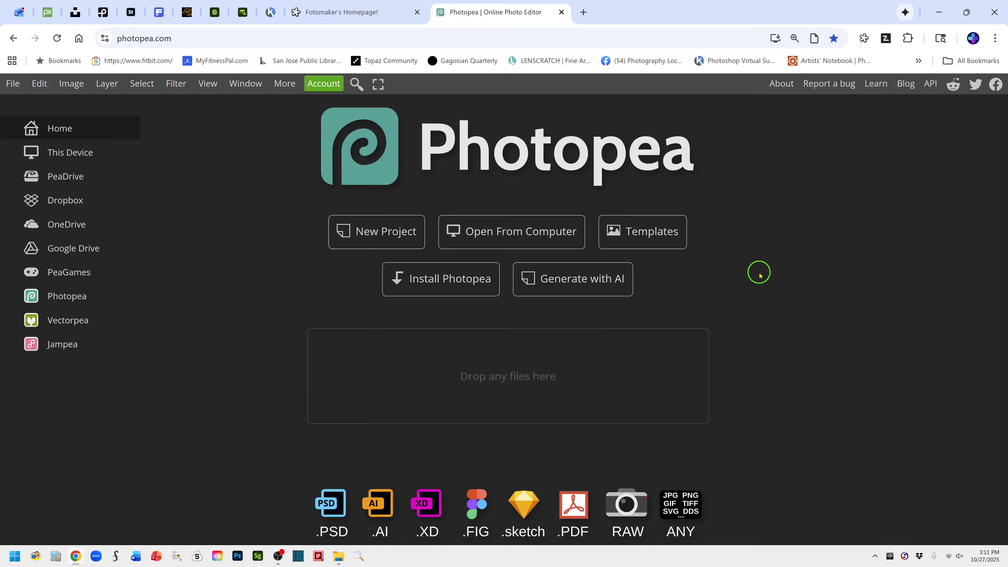
Step: Open the garden pavilion raw photo, the .ARW file in the Finals-ForVideo folder
left_click(510, 234)
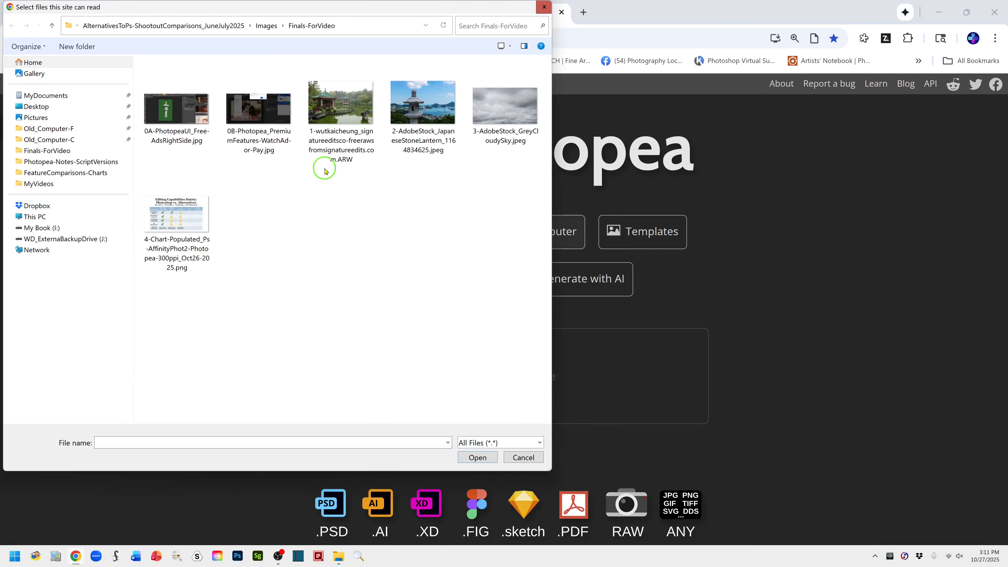
left_click(339, 104)
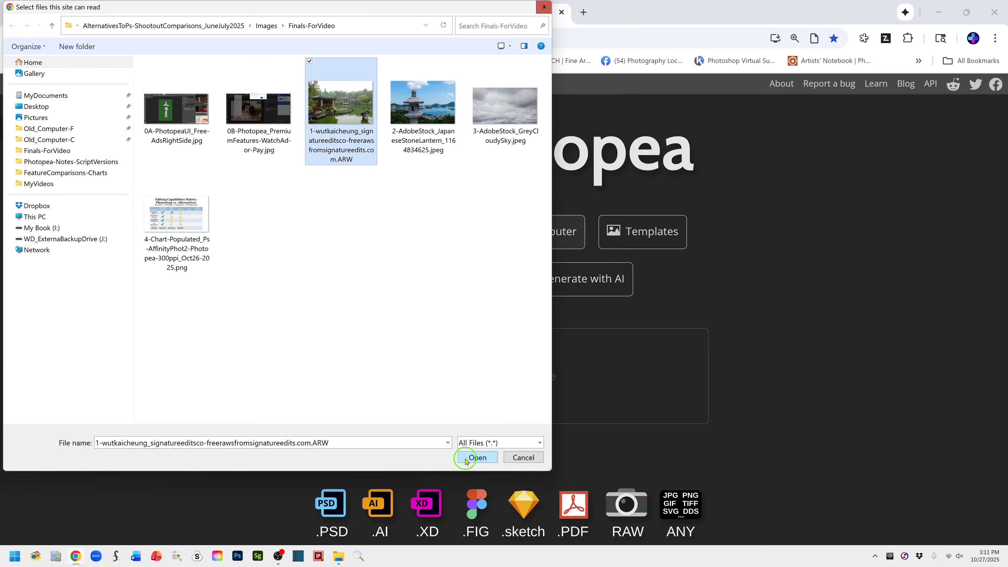
left_click(474, 458)
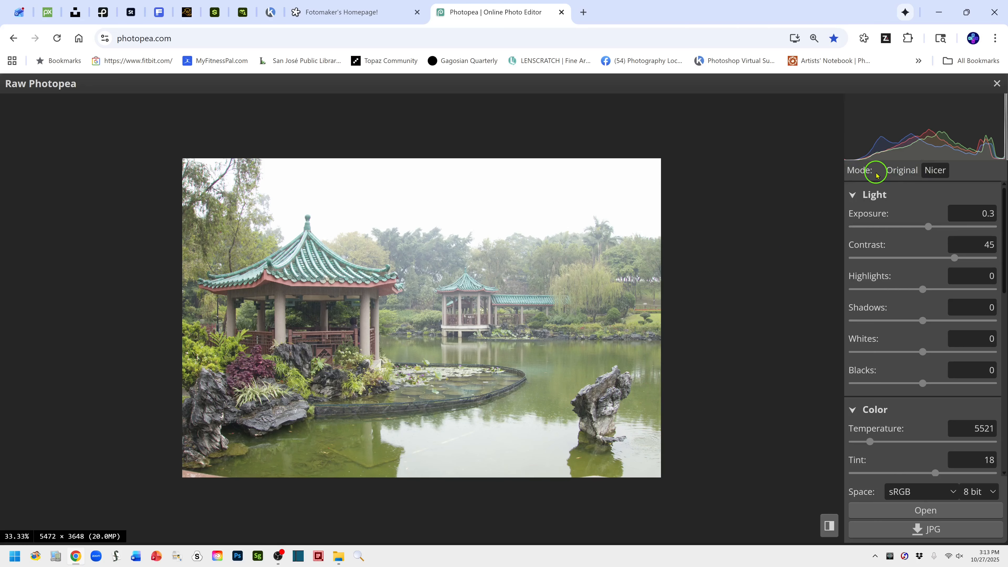
Step: Compare the Original mode with Nicer, keep Nicer, and set Highlights to -7 and Whites to -54
left_click(906, 170)
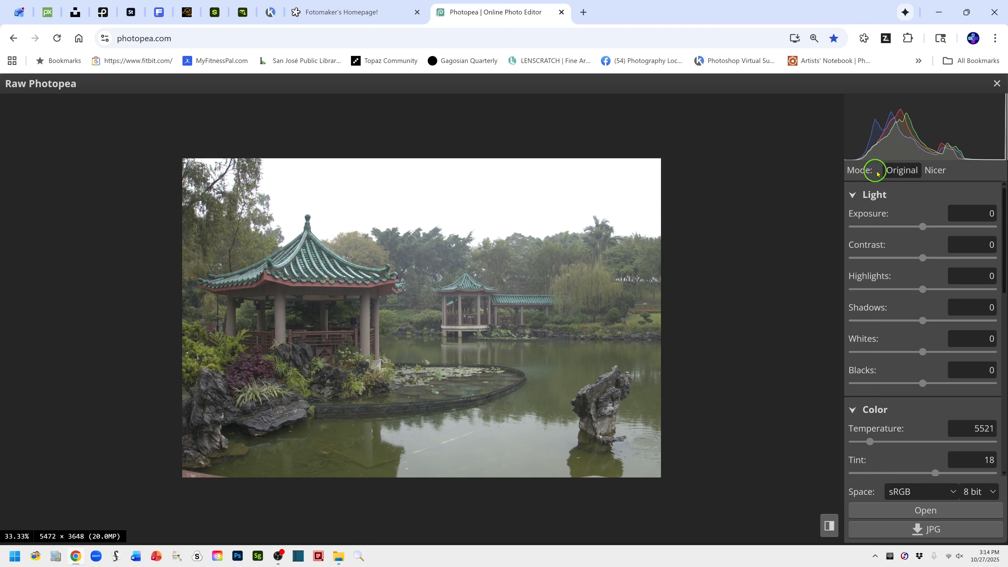
left_click(936, 171)
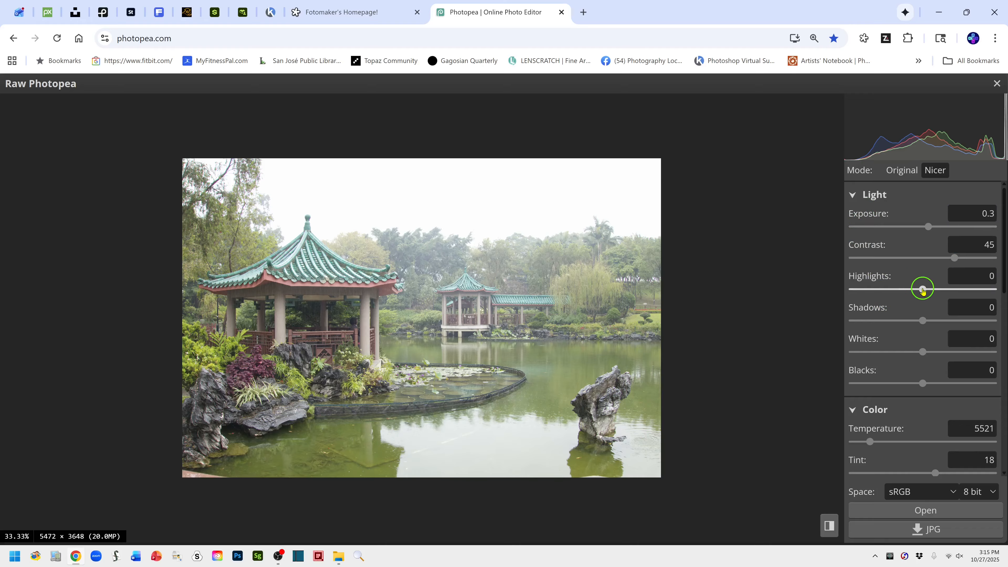
left_click_drag(924, 290, 917, 290)
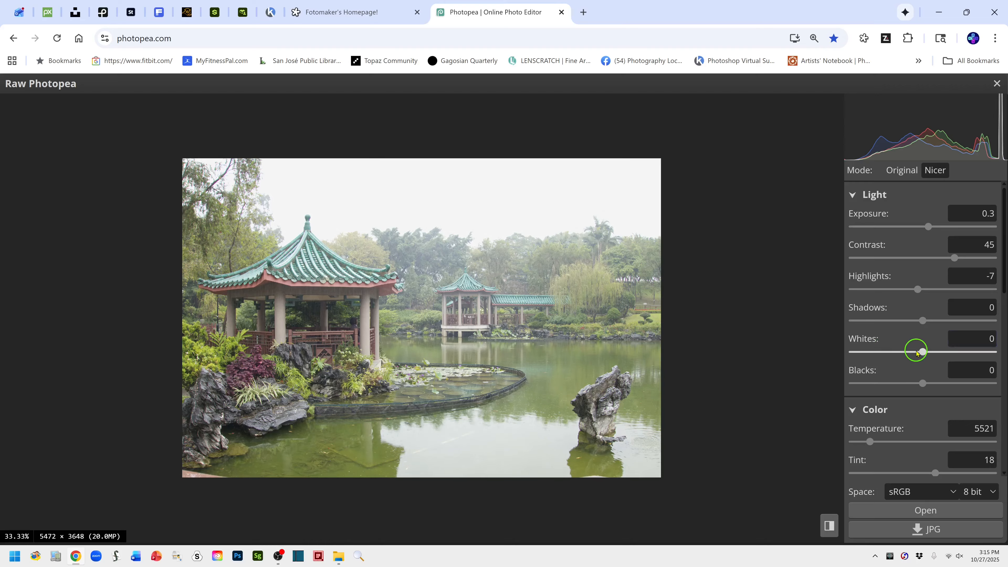
left_click_drag(924, 357, 888, 355)
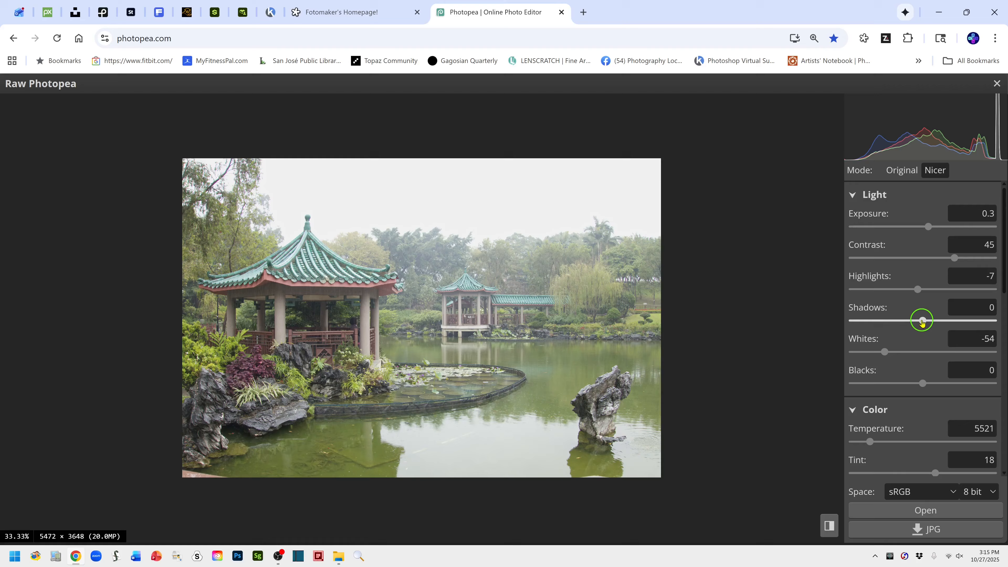
Step: Fine-tune the light adjustments with Shadows at -25, Blacks at -13, Contrast at 50 and Exposure at 0.4
left_click_drag(922, 323, 914, 326)
left_click_drag(906, 324, 905, 325)
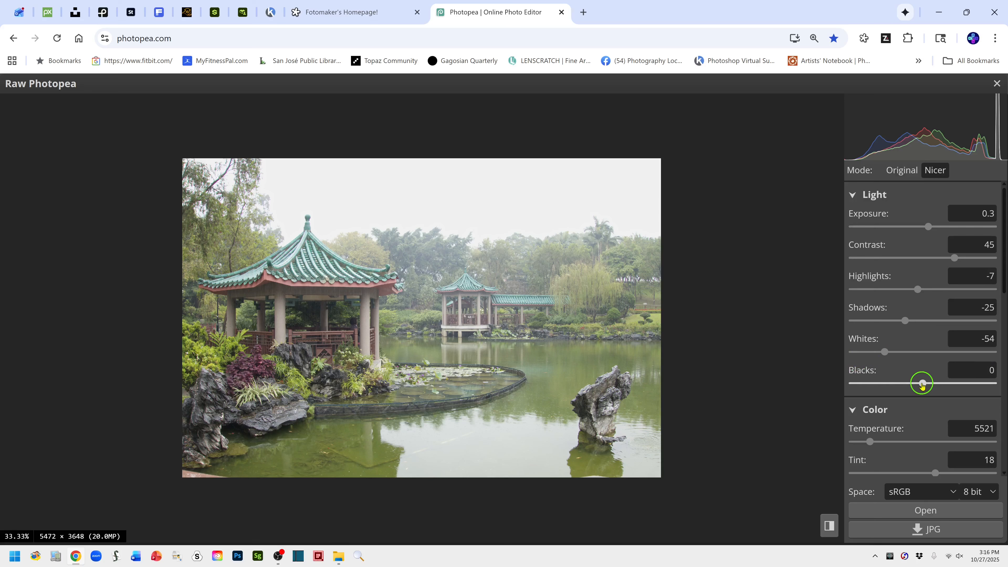
left_click_drag(919, 388, 915, 388)
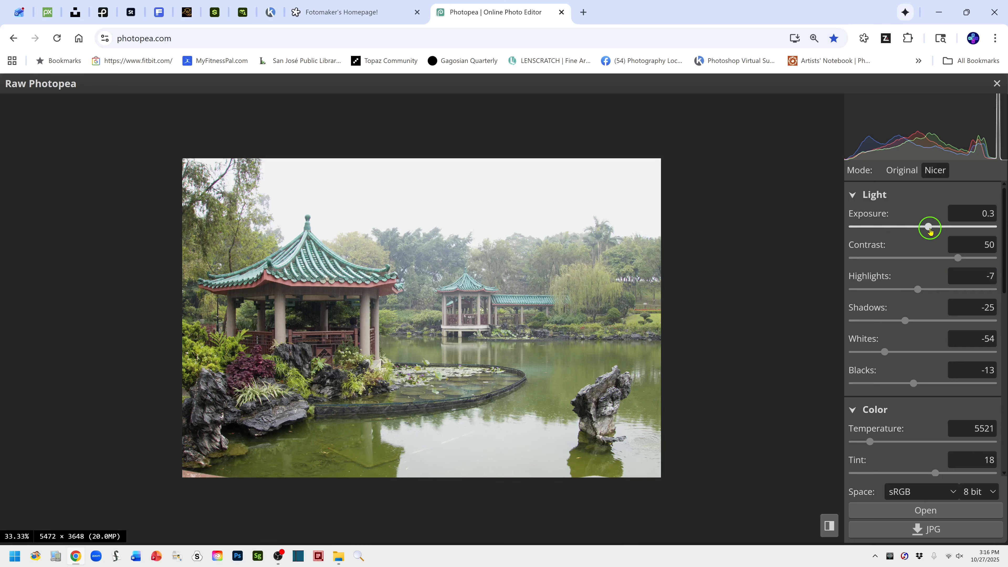
left_click_drag(932, 229, 931, 229)
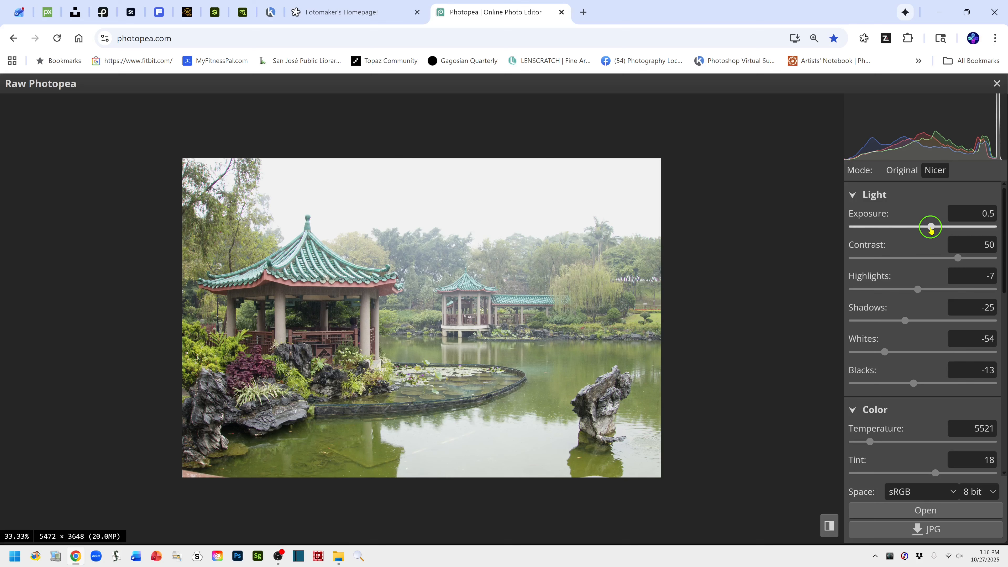
left_click_drag(931, 230, 929, 229)
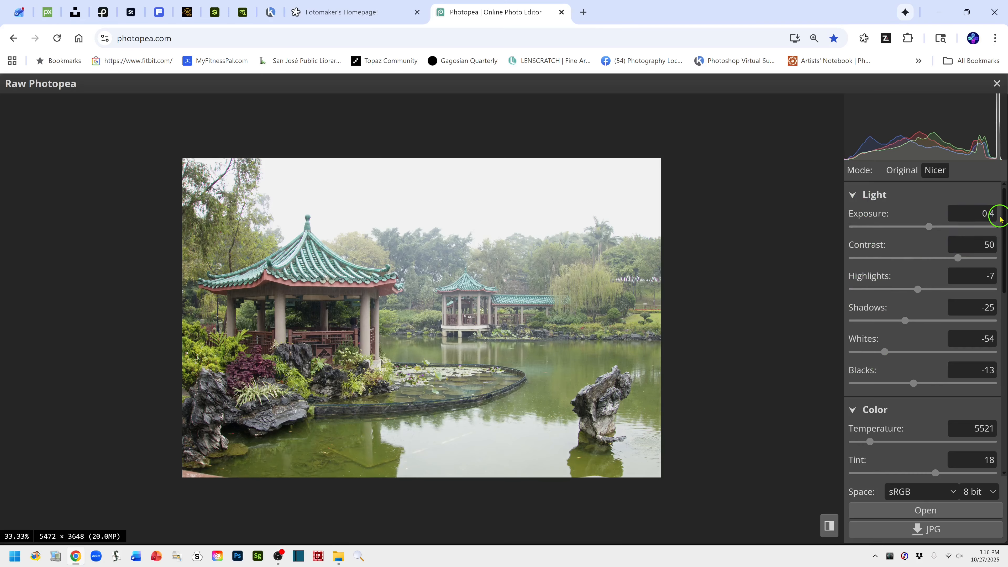
left_click_drag(1001, 217, 1005, 288)
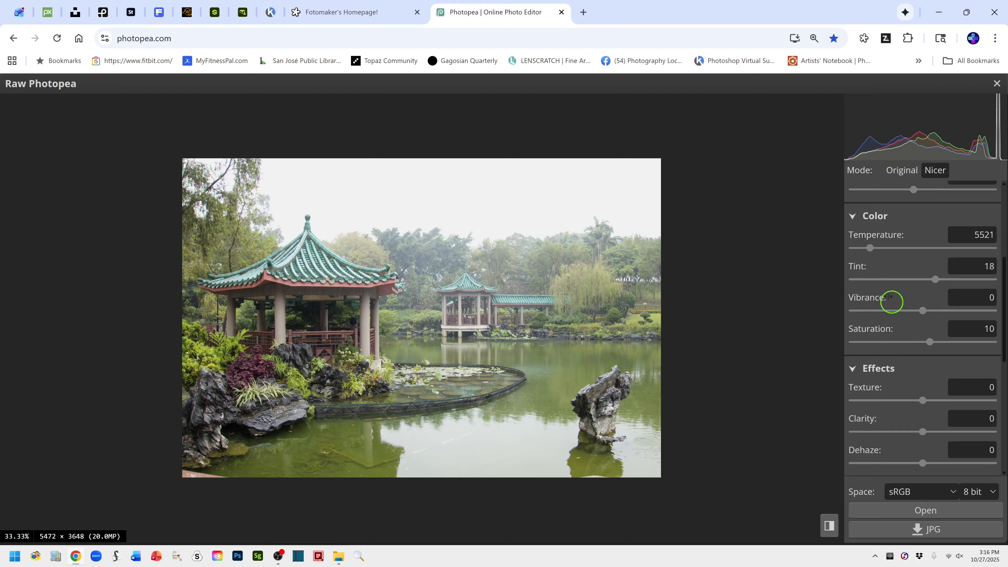
key("Tab")
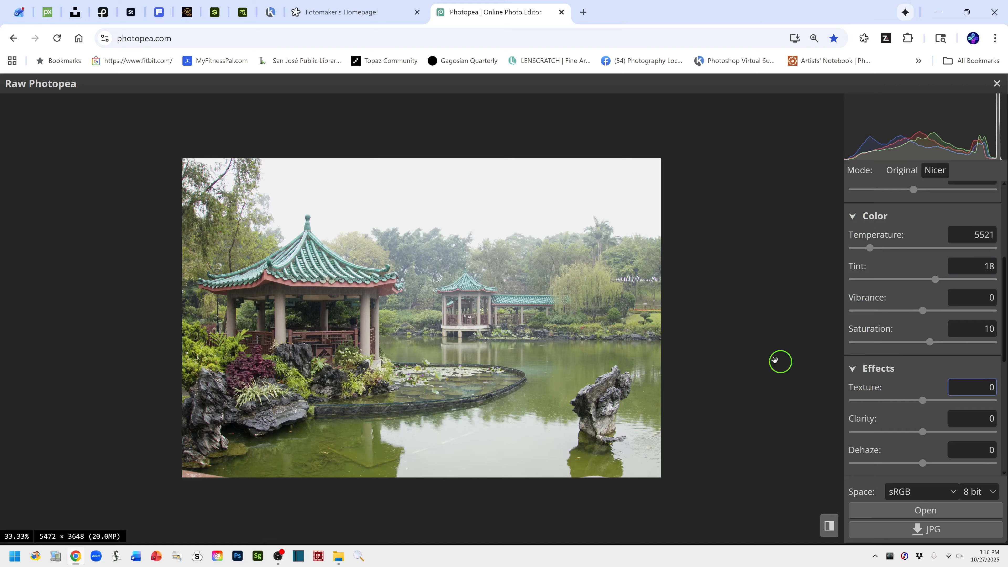
left_click(849, 266)
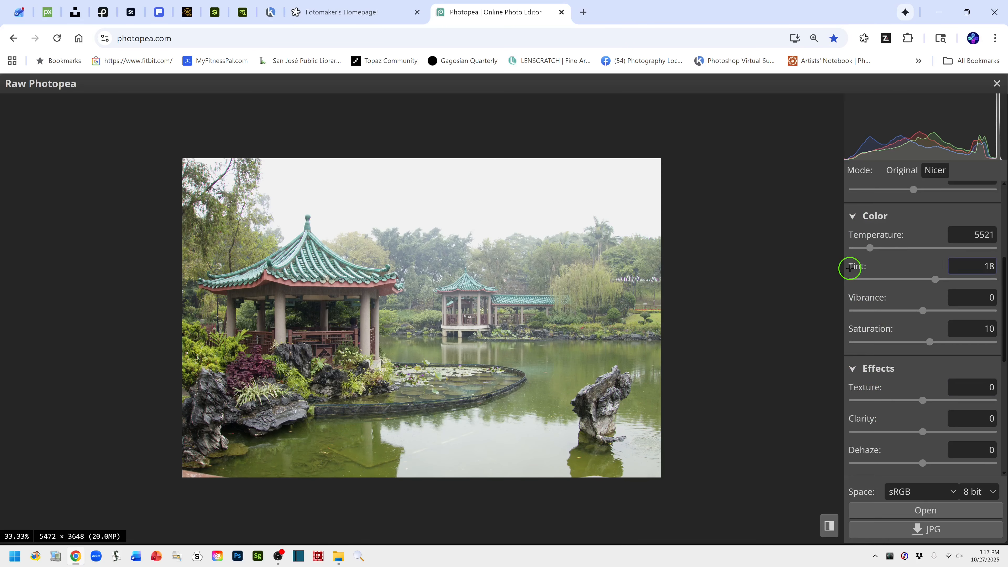
left_click(857, 251)
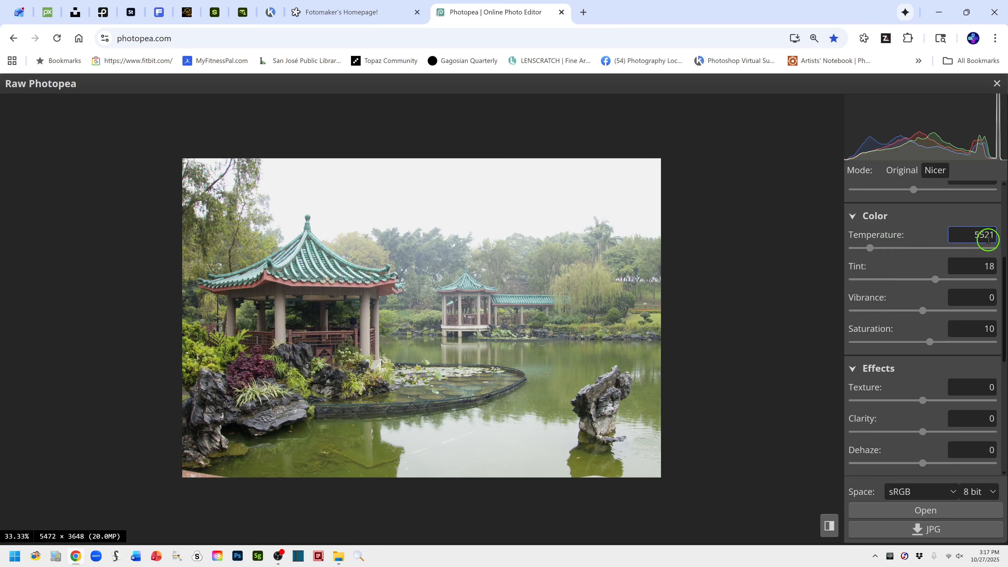
left_click(973, 272)
left_click(868, 248)
left_click(850, 250)
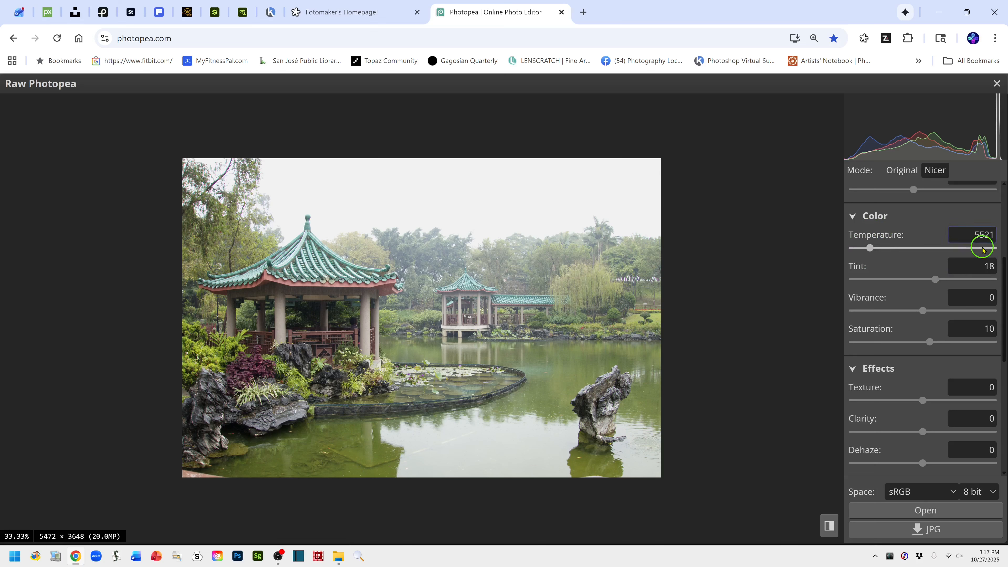
left_click(981, 235)
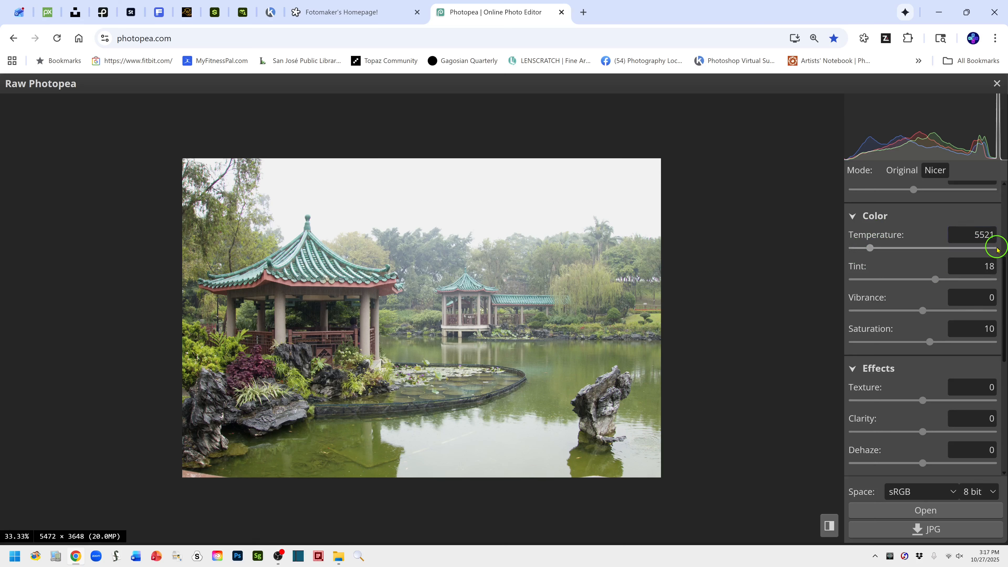
left_click(867, 256)
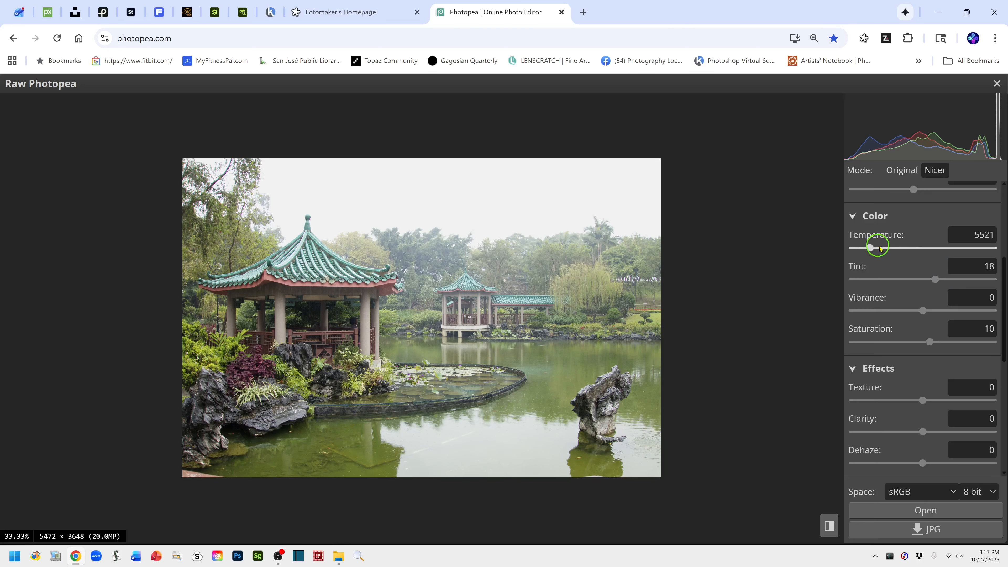
left_click(973, 238)
Step: Warm the photo by setting the color Temperature to 6539
left_click_drag(872, 251, 879, 253)
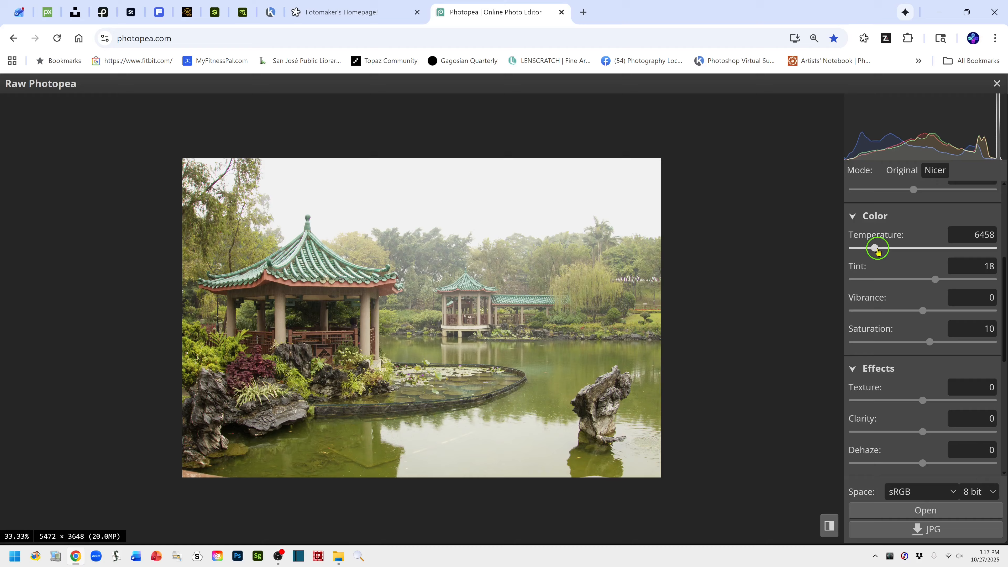
left_click(980, 234)
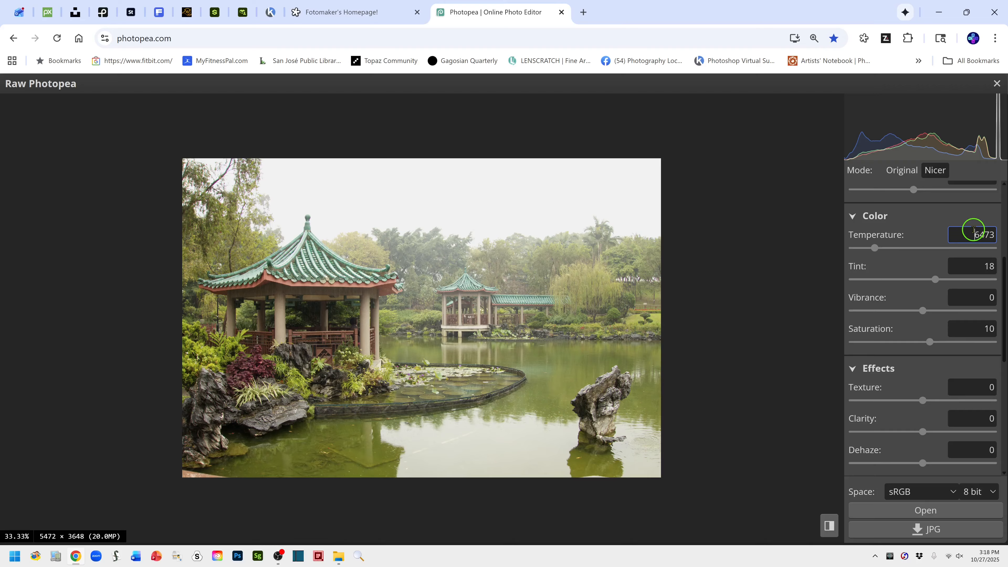
left_click_drag(974, 229, 993, 242)
type("539")
left_click(978, 232)
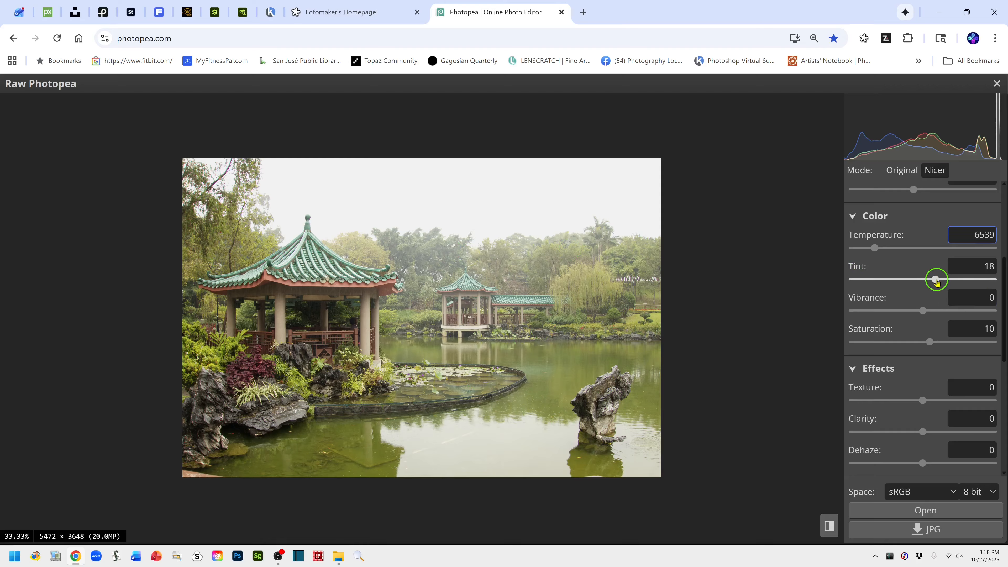
Step: Adjust the photo's color with Tint at 31, Vibrance at 55 and Saturation at 4
left_click_drag(937, 283, 946, 283)
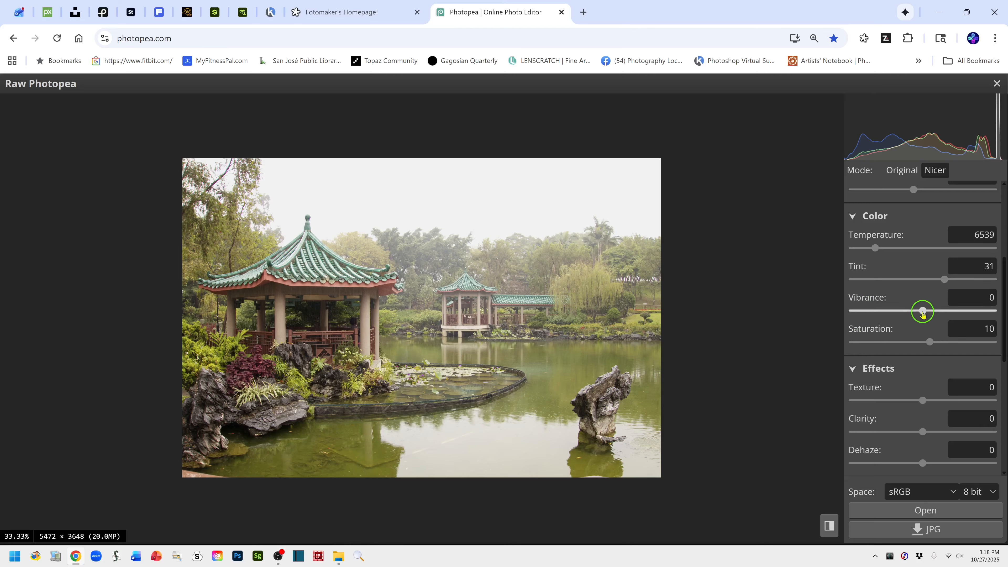
left_click_drag(923, 315, 946, 317)
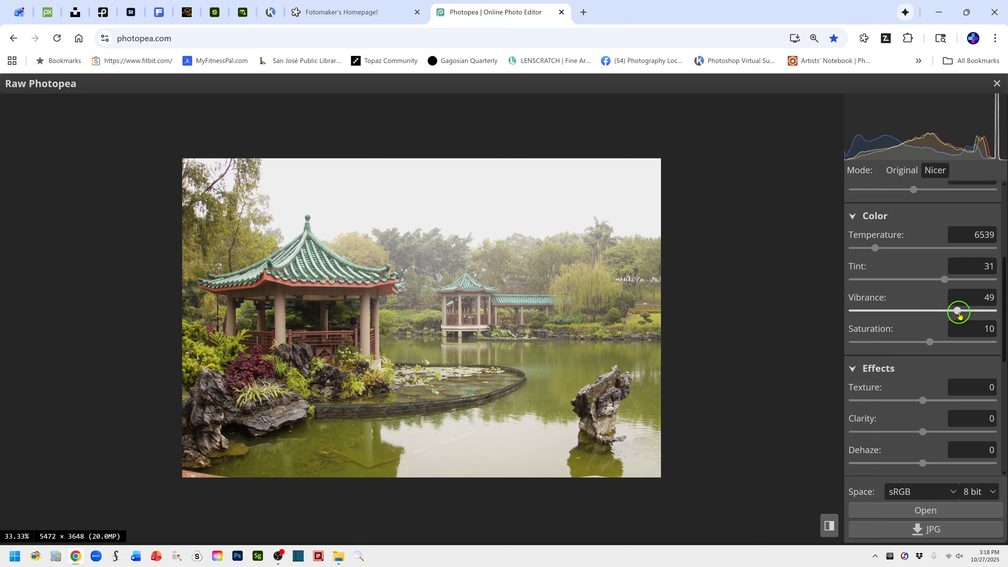
left_click_drag(960, 315, 963, 313)
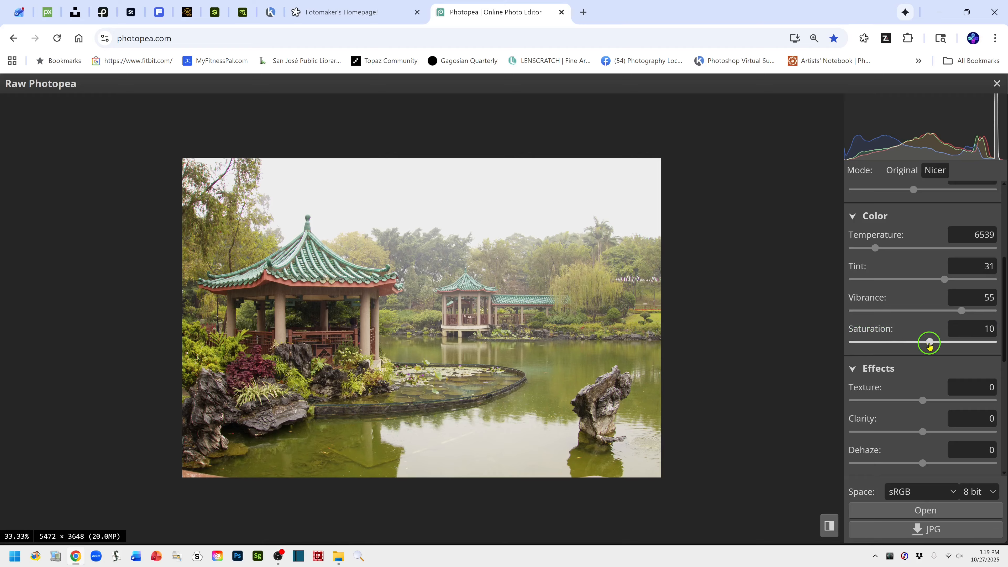
left_click_drag(929, 344, 925, 346)
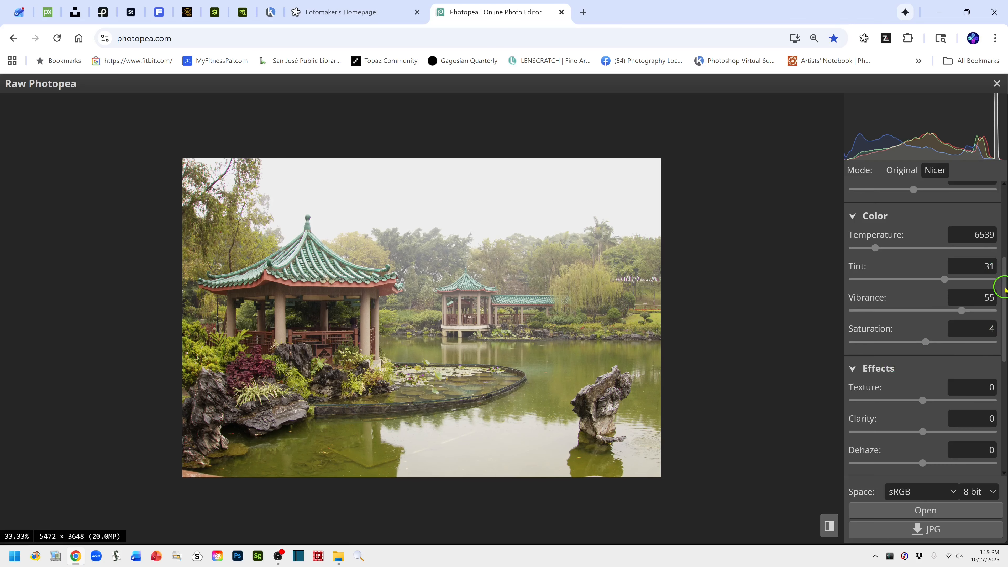
Step: Set the Texture effect to 5 and Clarity to 25
left_click_drag(1004, 292, 999, 330)
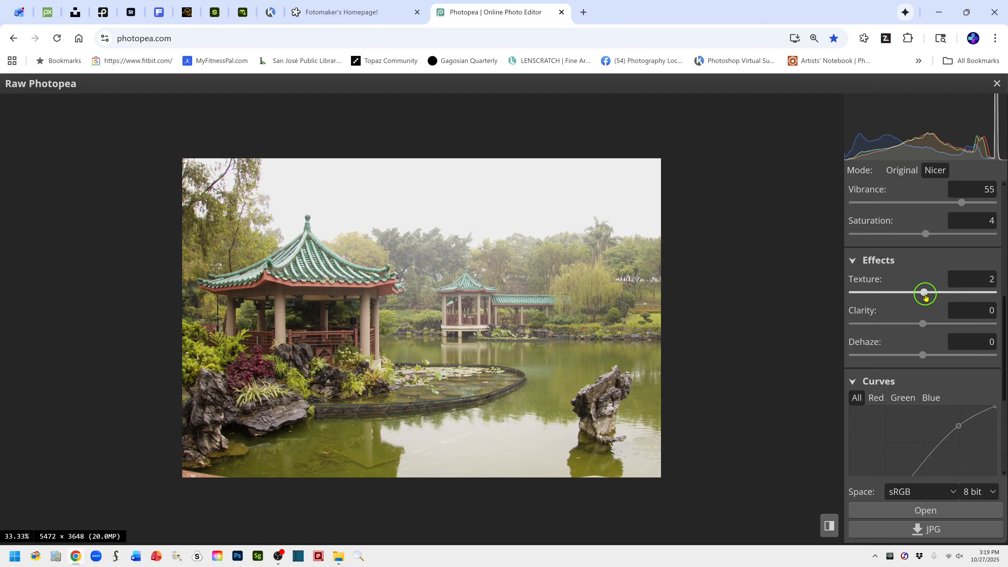
left_click_drag(926, 298, 929, 298)
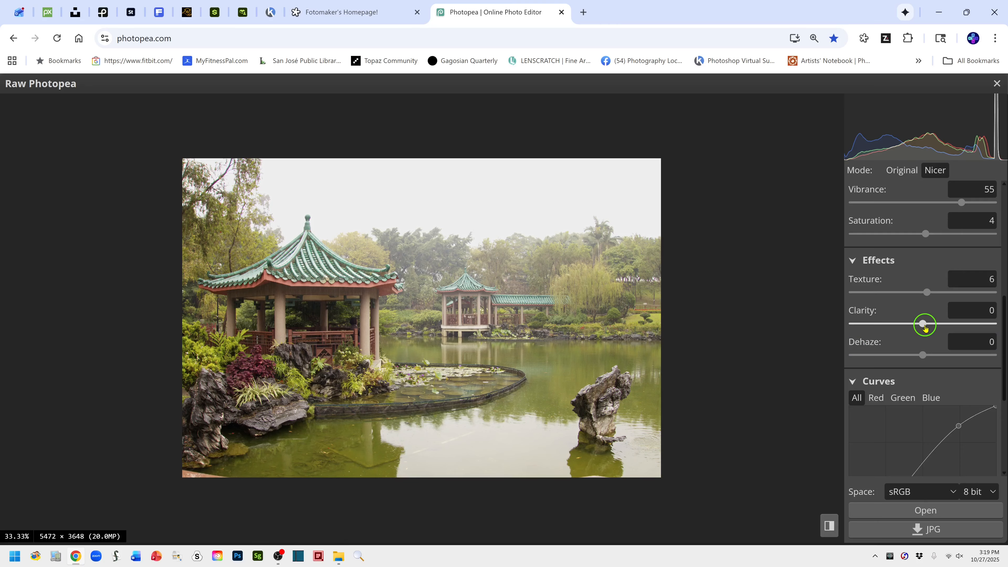
left_click_drag(925, 326, 933, 325)
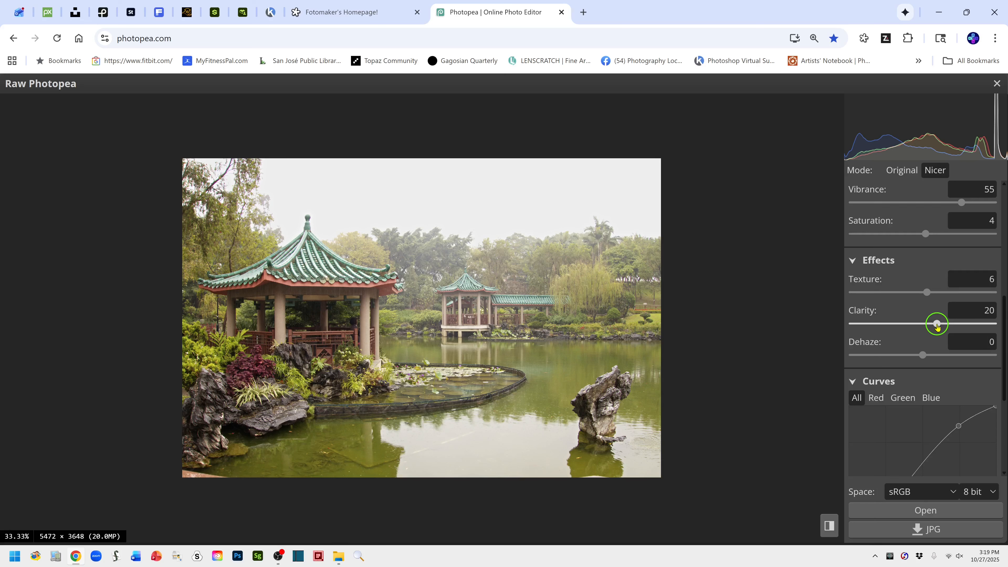
left_click_drag(938, 327, 940, 328)
left_click_drag(942, 326, 942, 328)
double_click(940, 326)
left_click(939, 324)
left_click(986, 314)
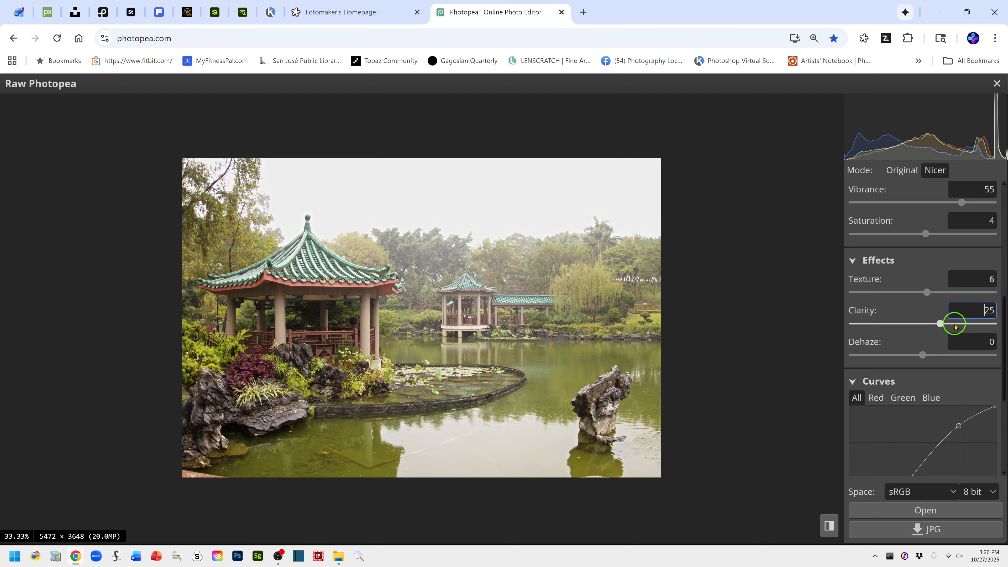
left_click(983, 279)
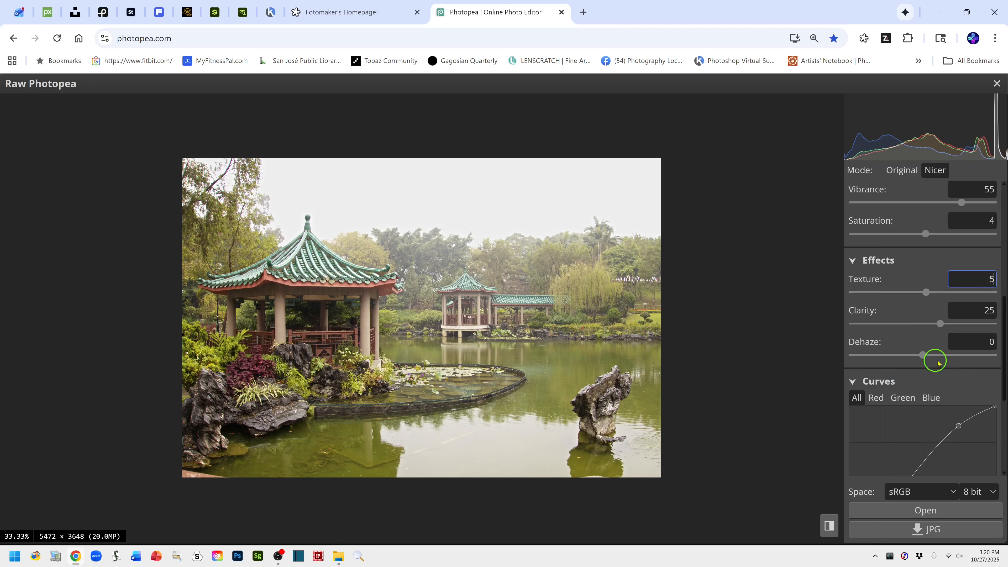
Step: Set the Dehaze effect to 5
left_click(925, 358)
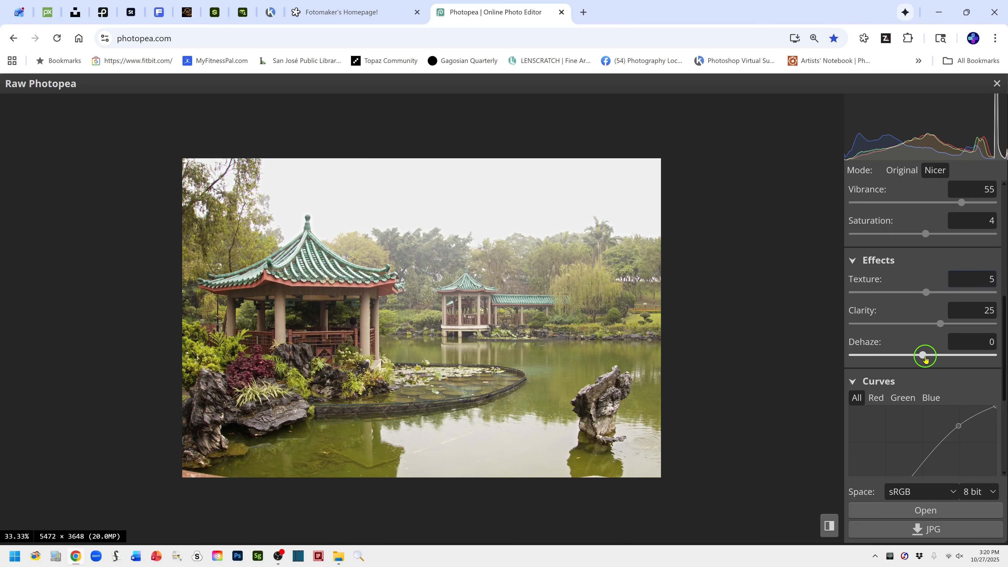
left_click_drag(925, 357, 926, 359)
double_click(929, 358)
left_click(972, 342)
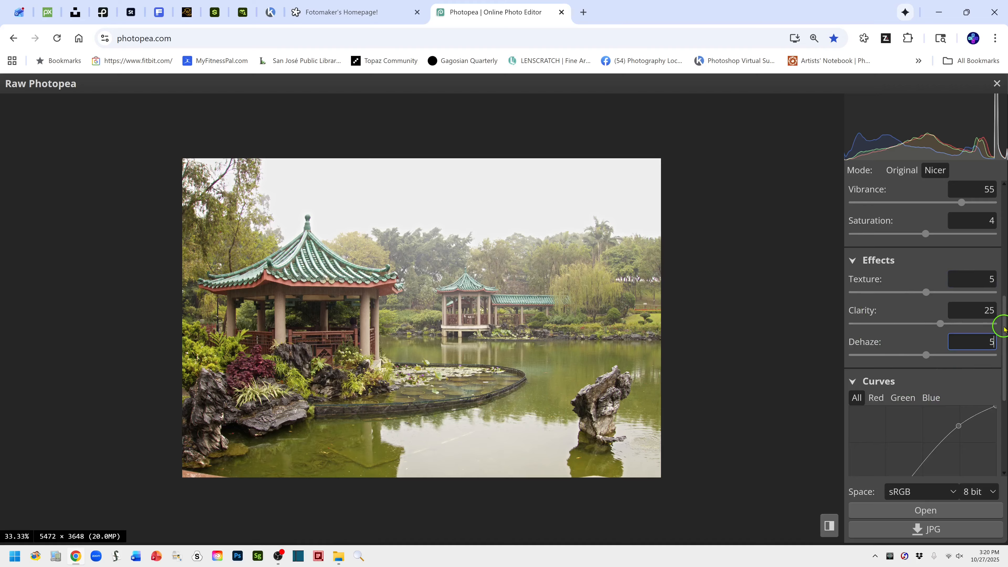
Step: Raise the shadow point of the combined-channel curve to input 66, output 81
left_click_drag(1005, 332, 1005, 383)
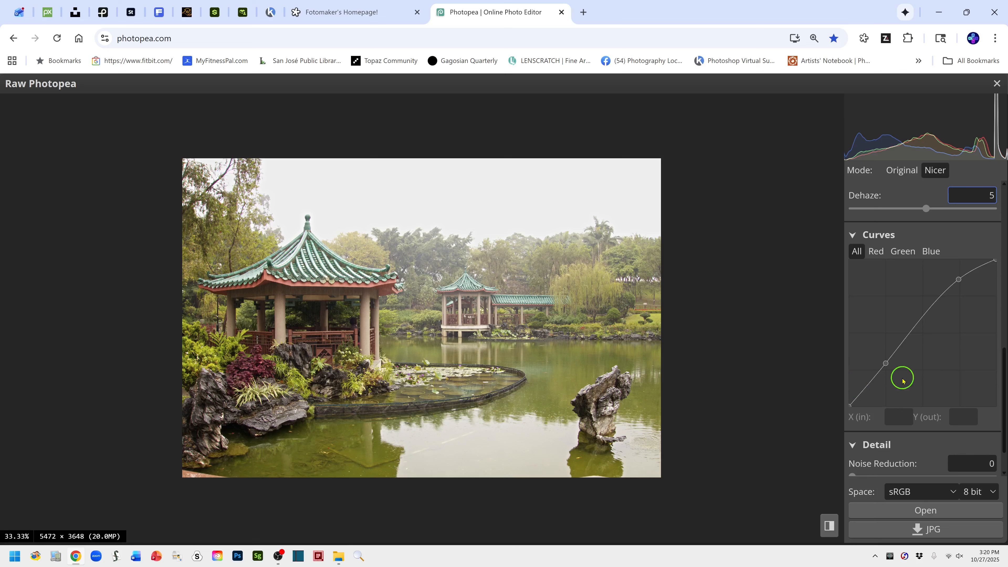
left_click(887, 364)
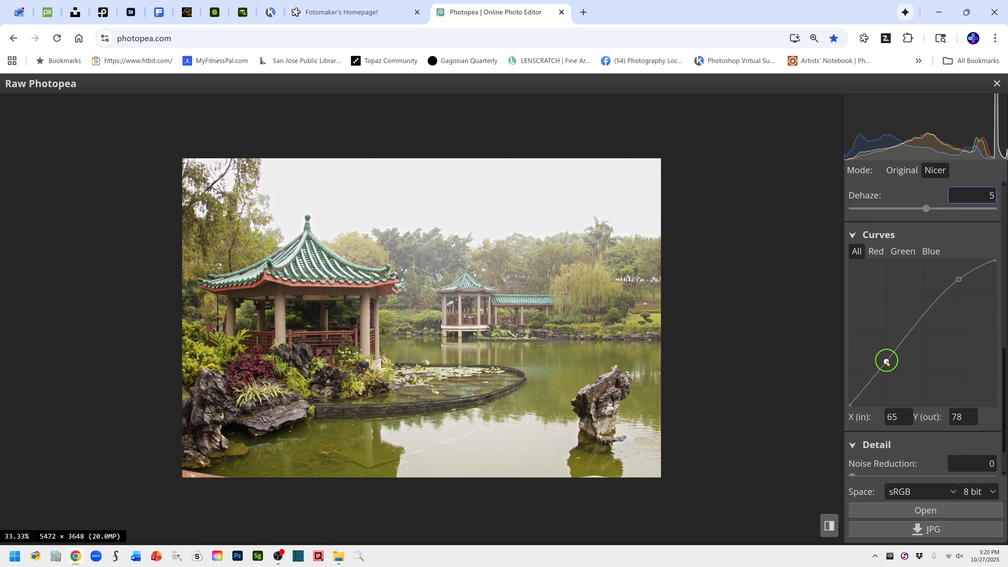
left_click_drag(887, 362, 887, 360)
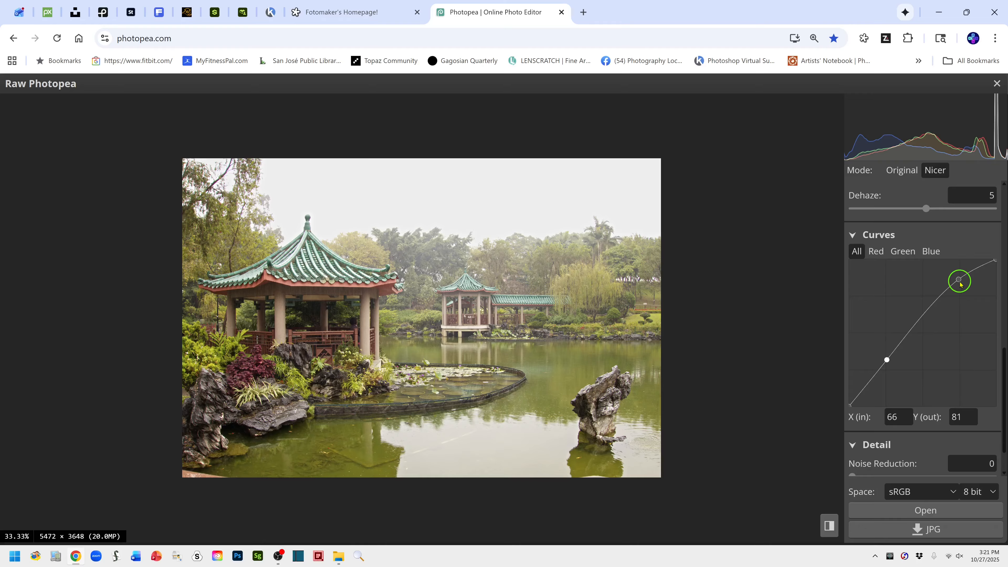
Step: Set the highlight point of the combined-channel curve to input 185, output 212 and slightly lower its shadow point
left_click_drag(961, 285, 954, 285)
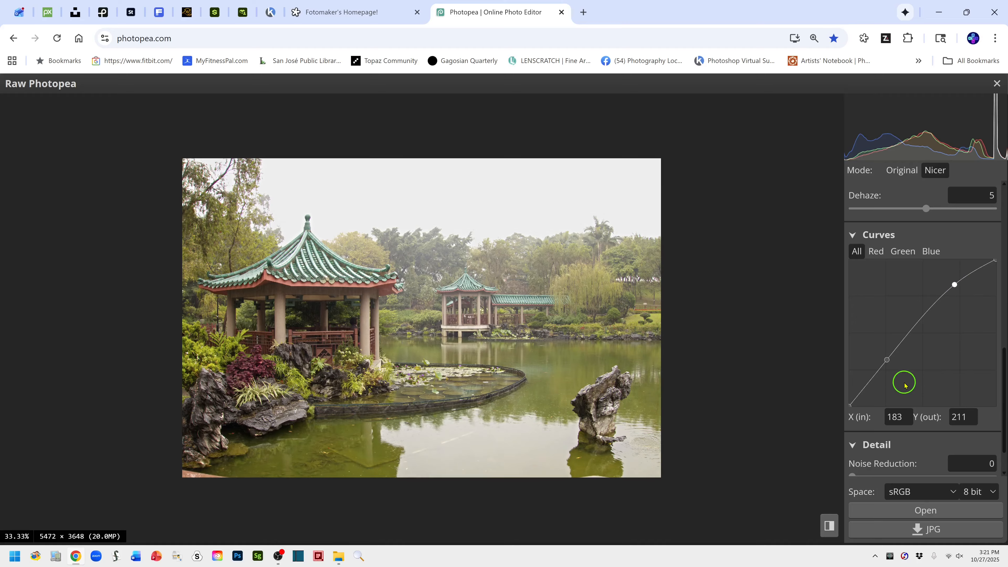
left_click(887, 360)
left_click(955, 285)
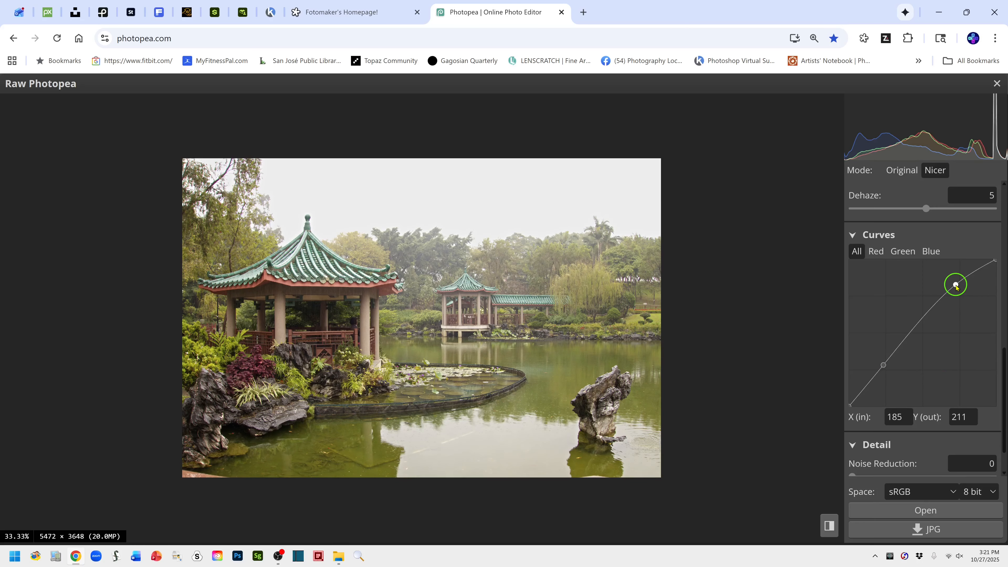
left_click_drag(956, 285, 956, 284)
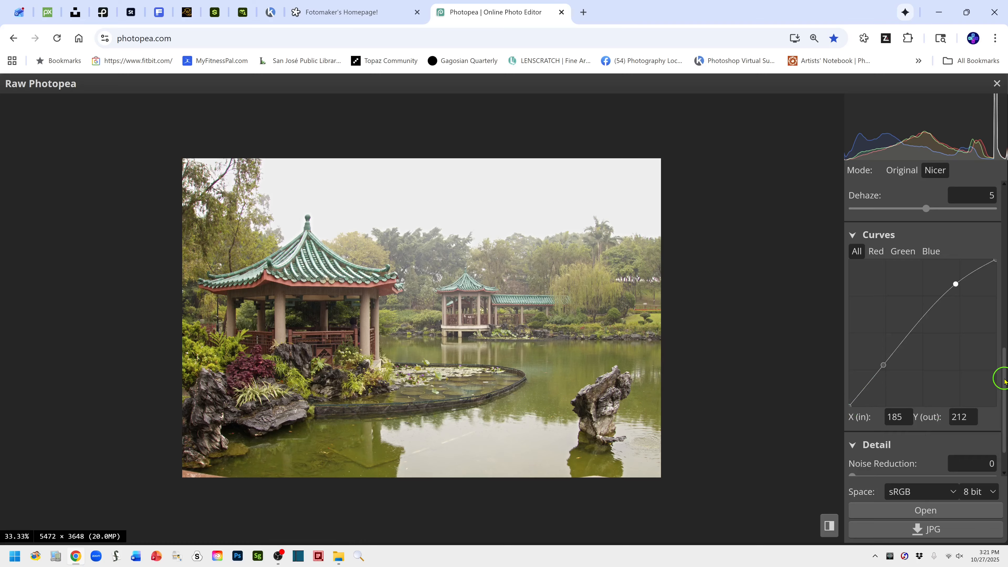
Step: Set the output color space to Adobe RGB and the bit depth to 16 bit
left_click_drag(1005, 381, 1004, 397)
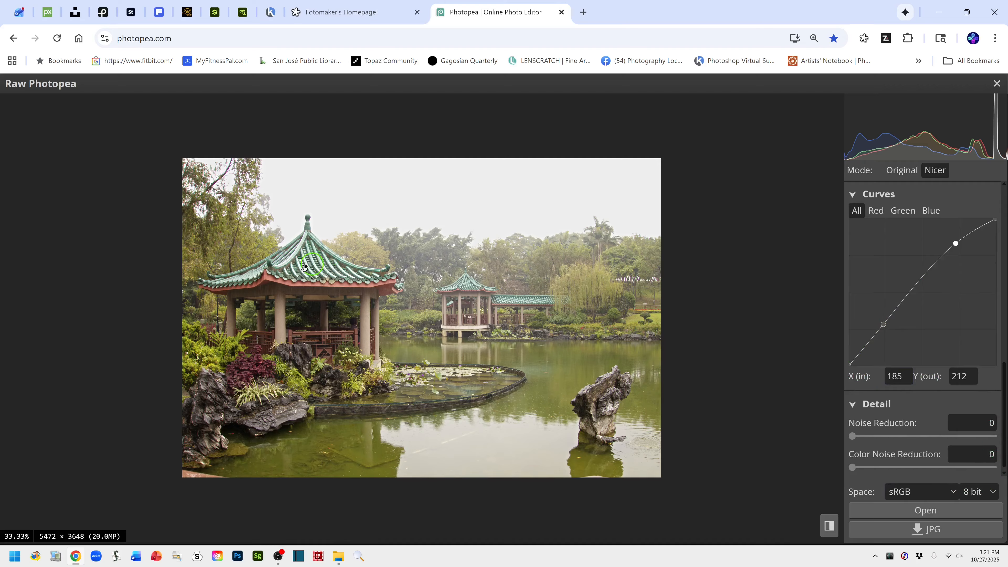
scroll(1001, 433, "down", 1)
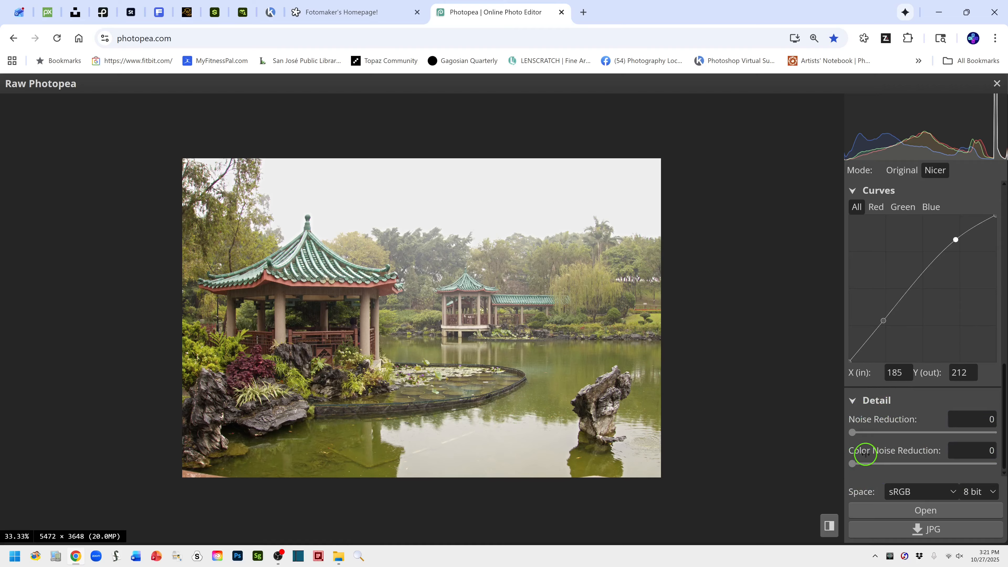
left_click(981, 443)
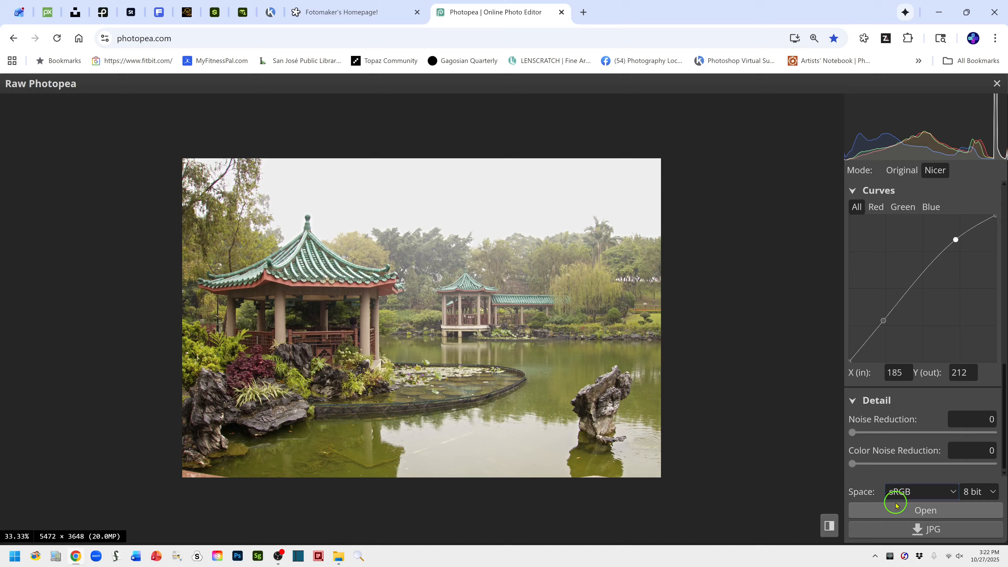
left_click(951, 494)
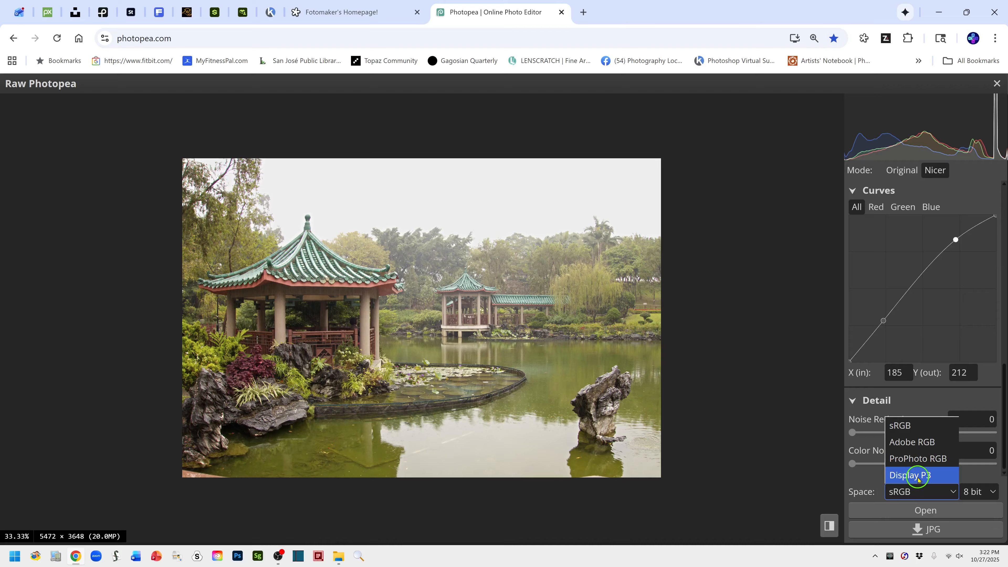
left_click(907, 442)
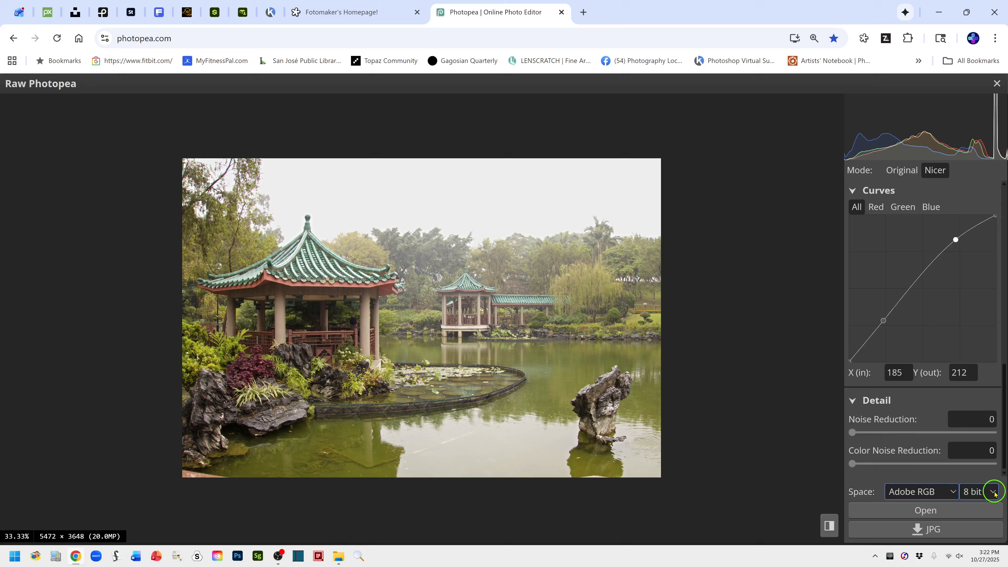
left_click(986, 494)
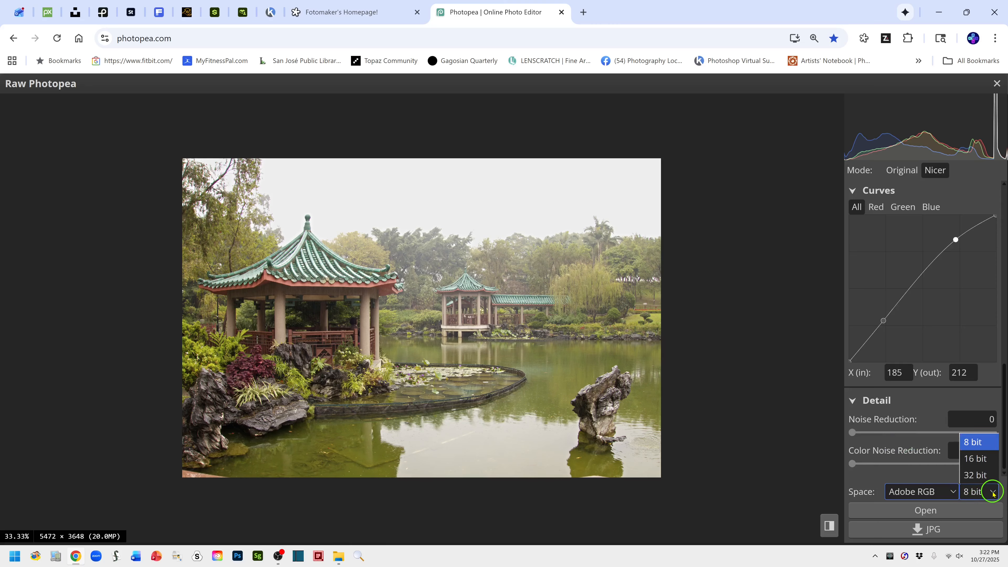
left_click(978, 465)
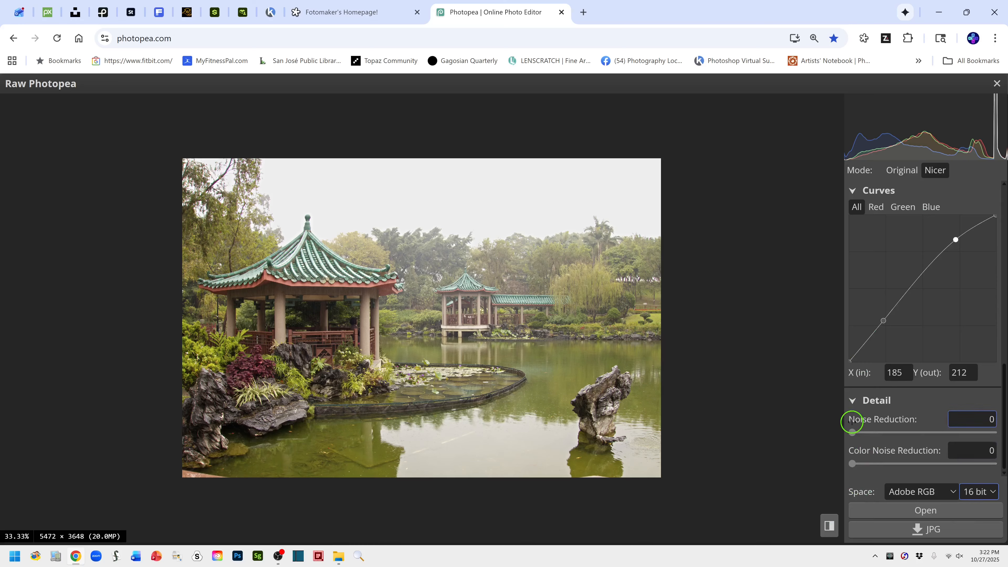
Step: Compare the edited photo with its original version and open the developed photo as a document
left_click(829, 527)
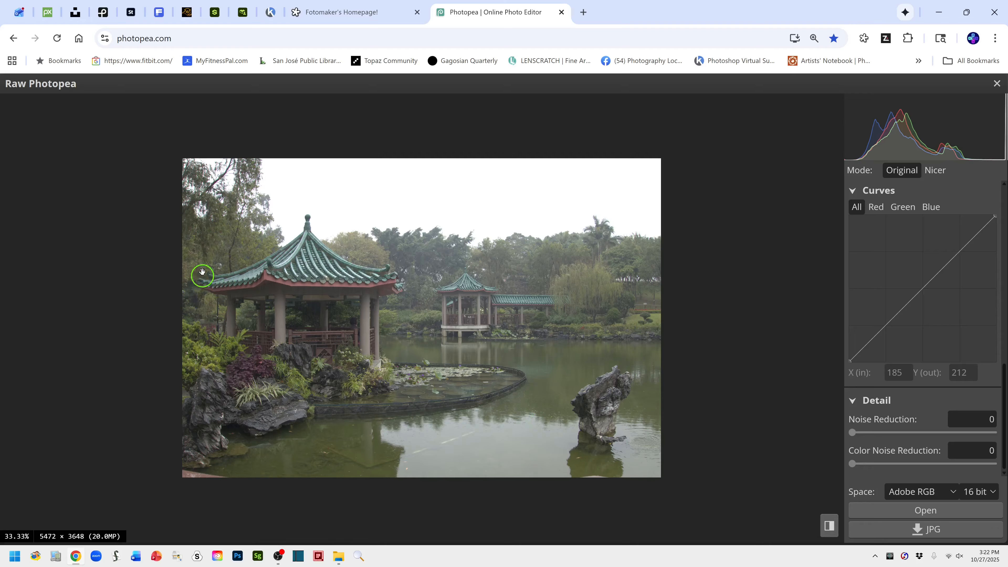
left_click(829, 526)
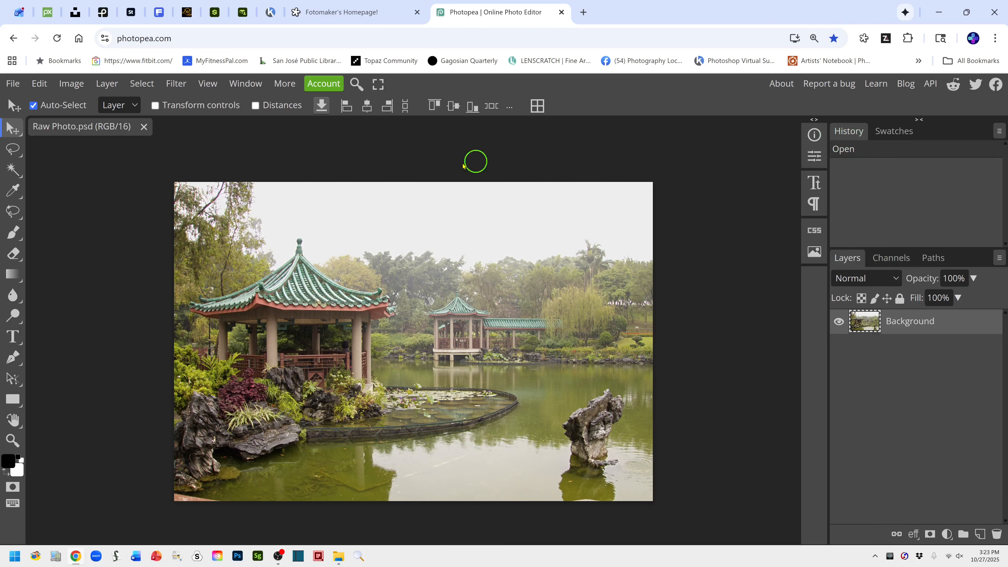
left_click(240, 85)
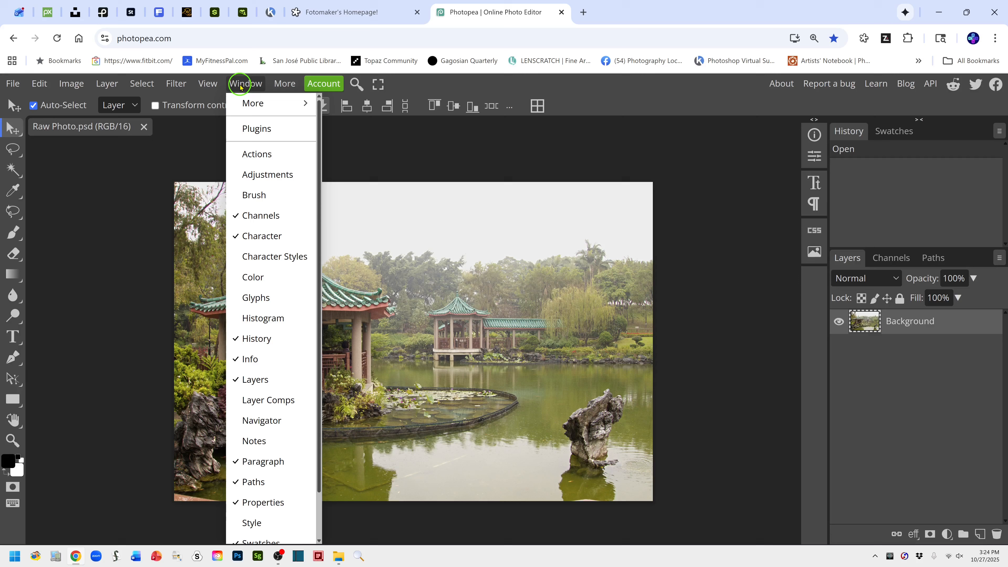
left_click(585, 92)
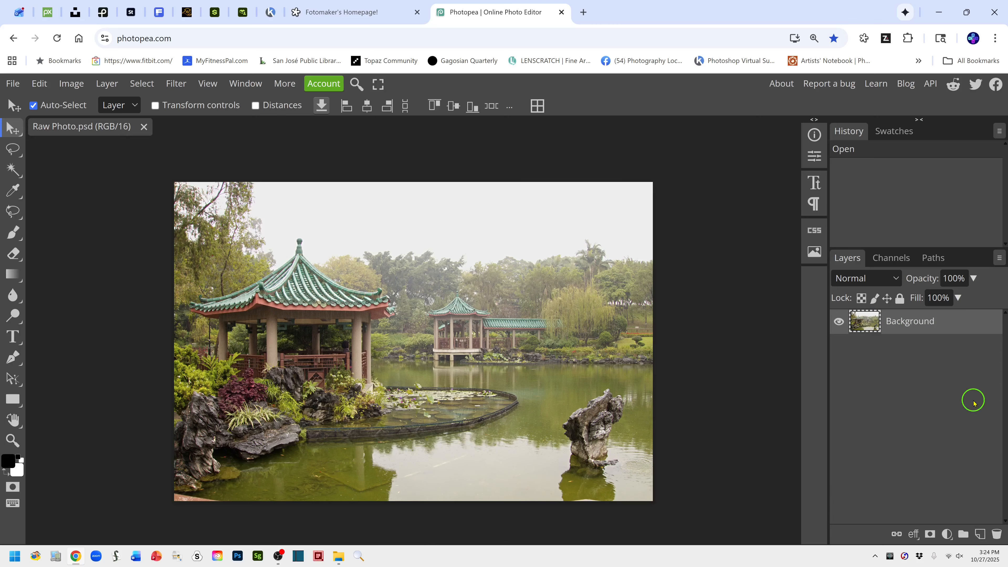
right_click(964, 322)
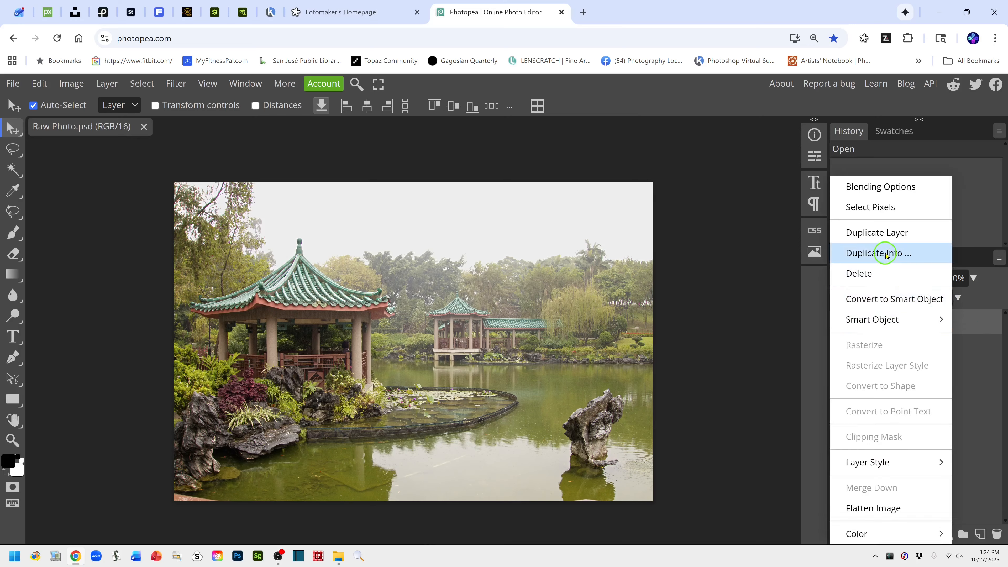
left_click(979, 382)
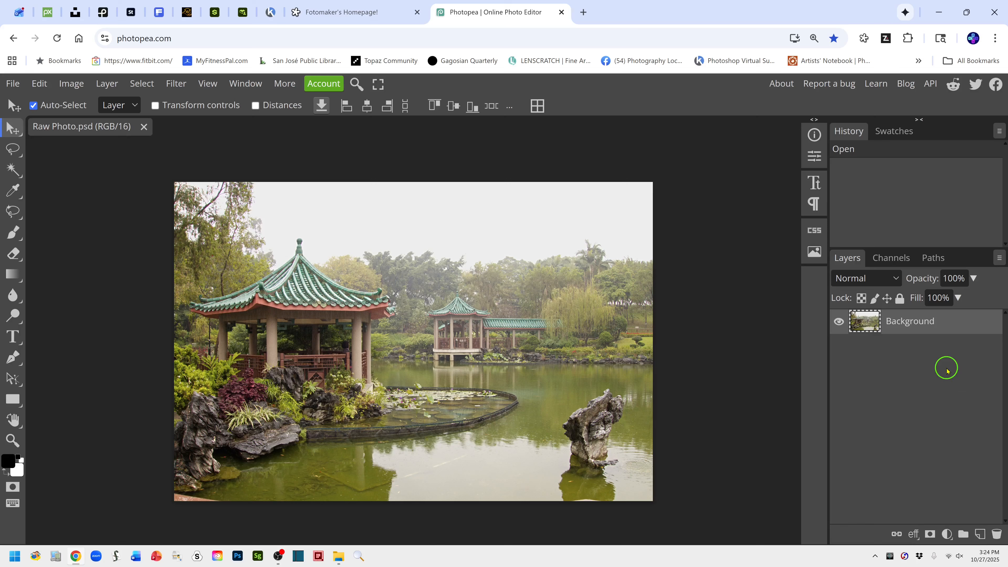
Step: Duplicate the Background layer and rename the duplicate "Bkgrnd copy"
key("ctrl+j")
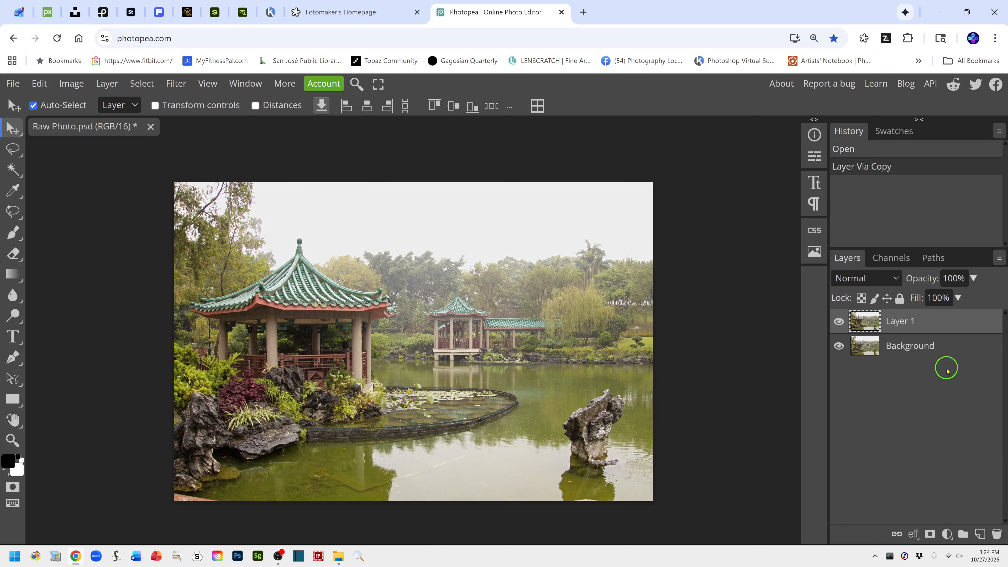
double_click(896, 323)
type("Scanning.")
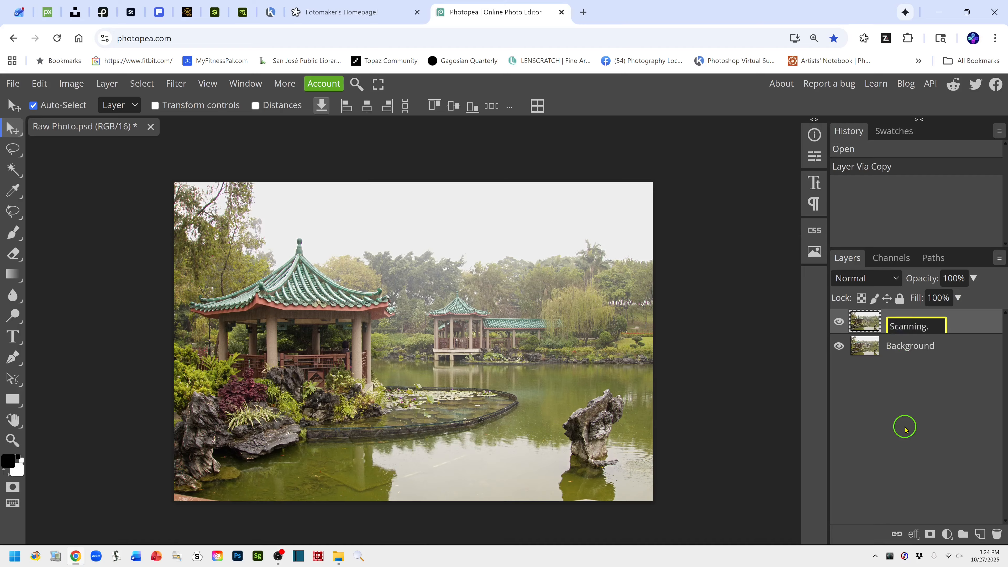
key("ctrl+z")
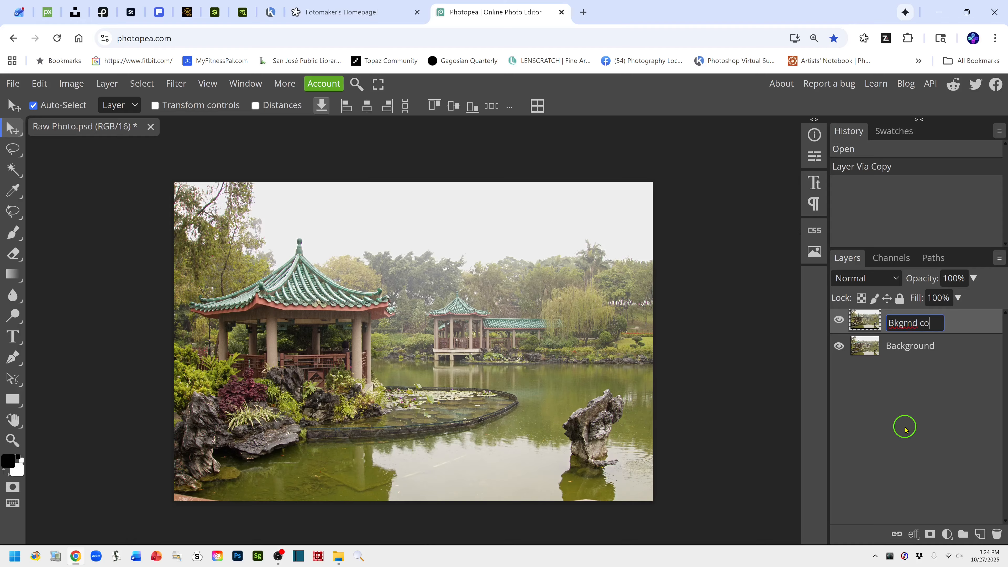
left_click(959, 324)
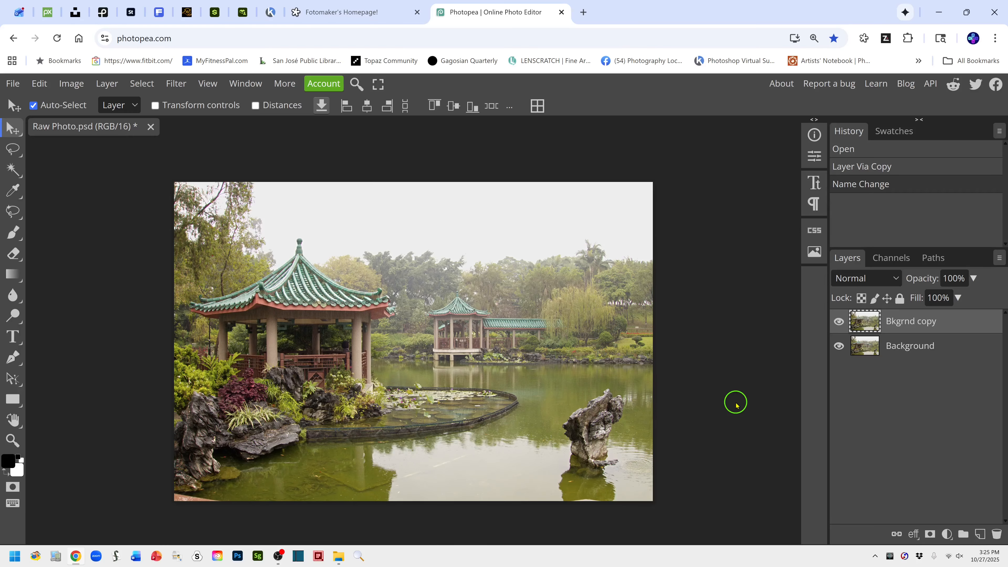
Step: Remove the pale diagonal line across the water below the lily pond with the Spot Healing Brush
key("ctrl+plus")
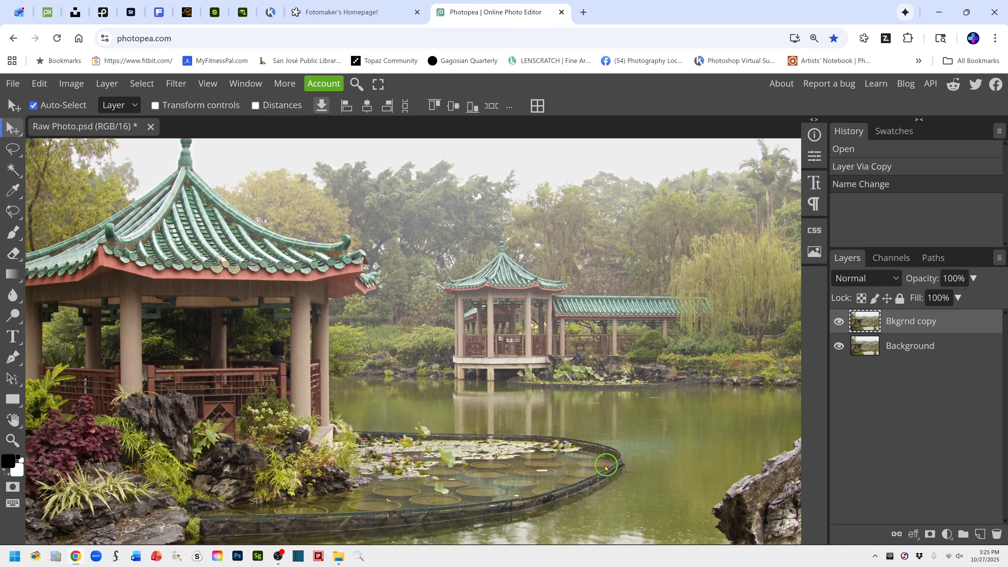
scroll(607, 473, "up", 3)
mouse_move(625, 330)
left_mouse_down()
mouse_move(650, 279)
mouse_move(619, 323)
left_mouse_up()
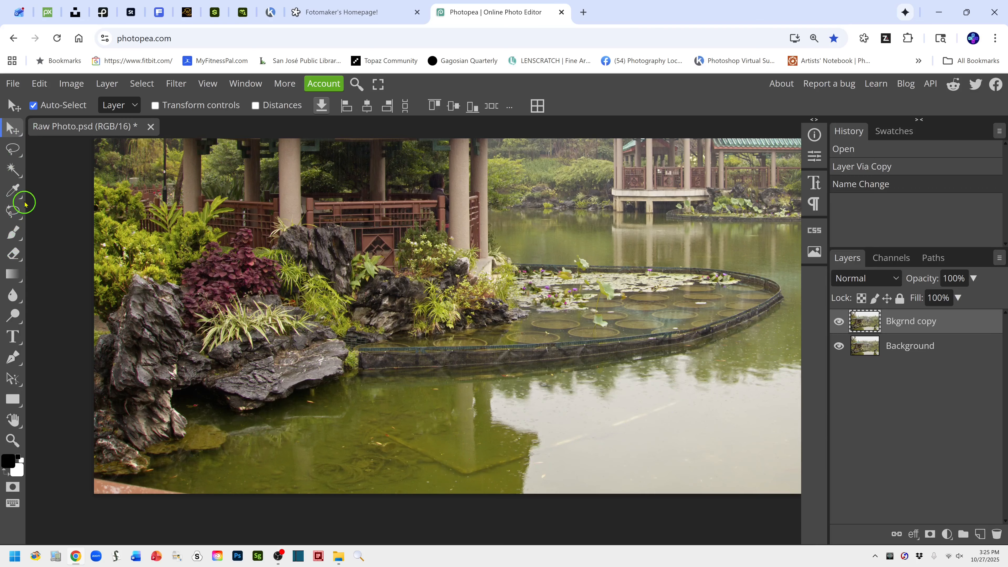
left_click(14, 212)
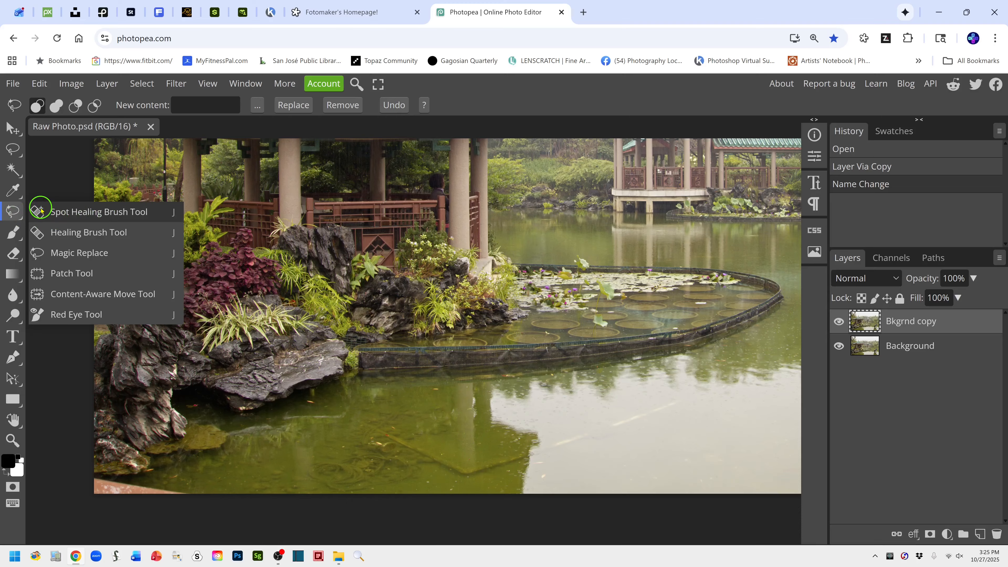
left_click(60, 212)
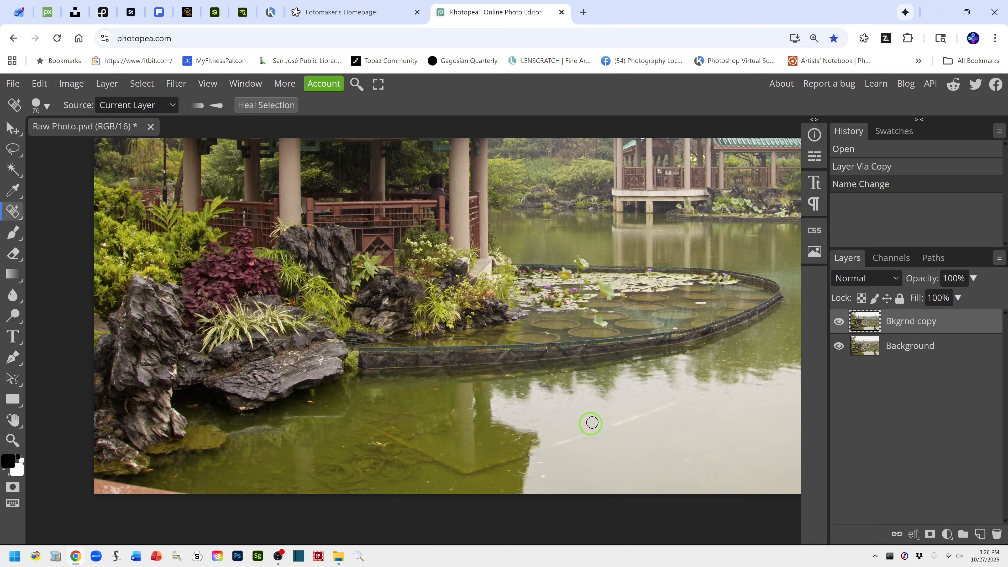
left_click_drag(471, 472, 688, 400)
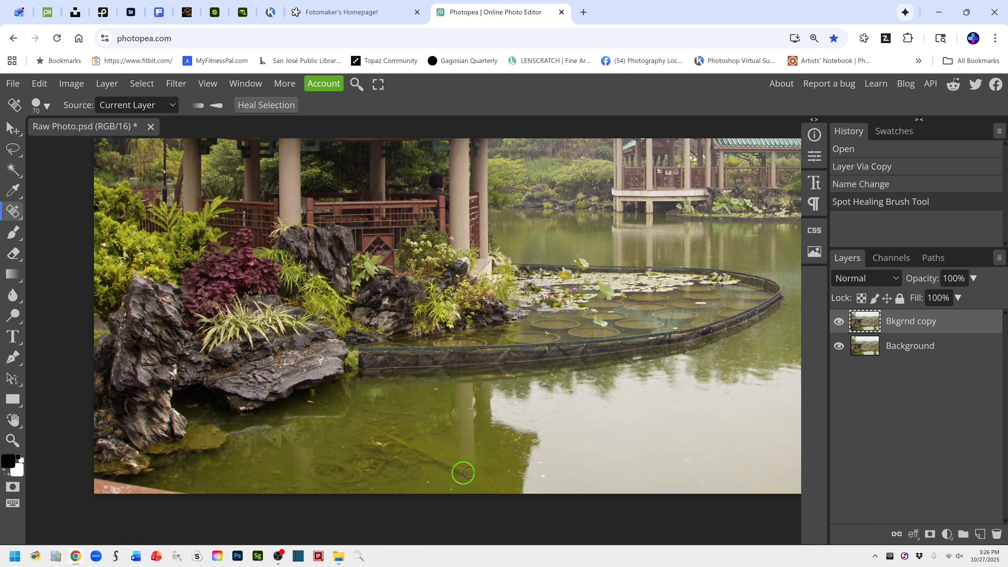
Step: Heal the submerged line and pale streaks in the green water between the rocks and the pillar's reflection
left_click_drag(472, 475, 353, 419)
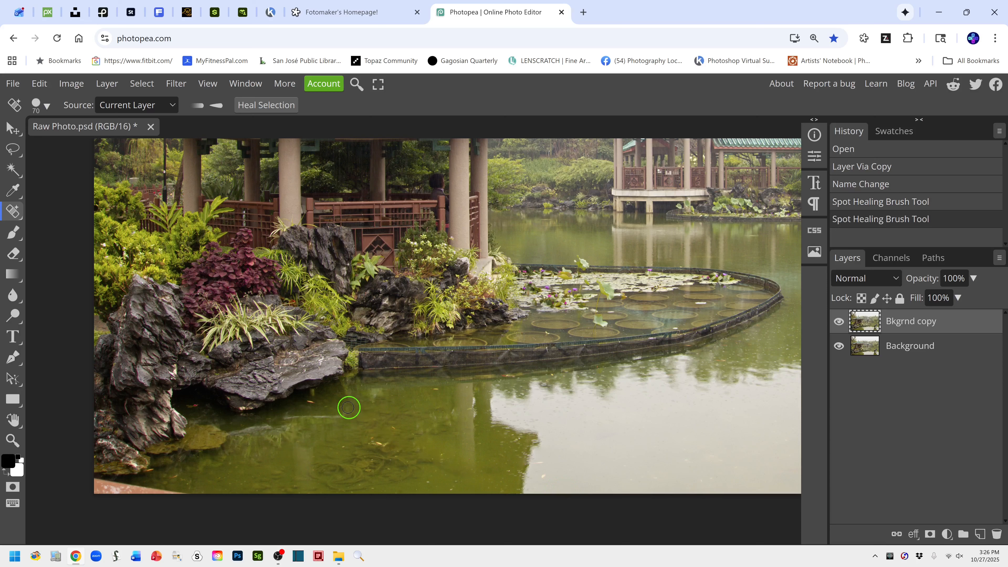
mouse_move(349, 408)
left_mouse_down()
mouse_move(338, 417)
mouse_move(286, 412)
left_mouse_up()
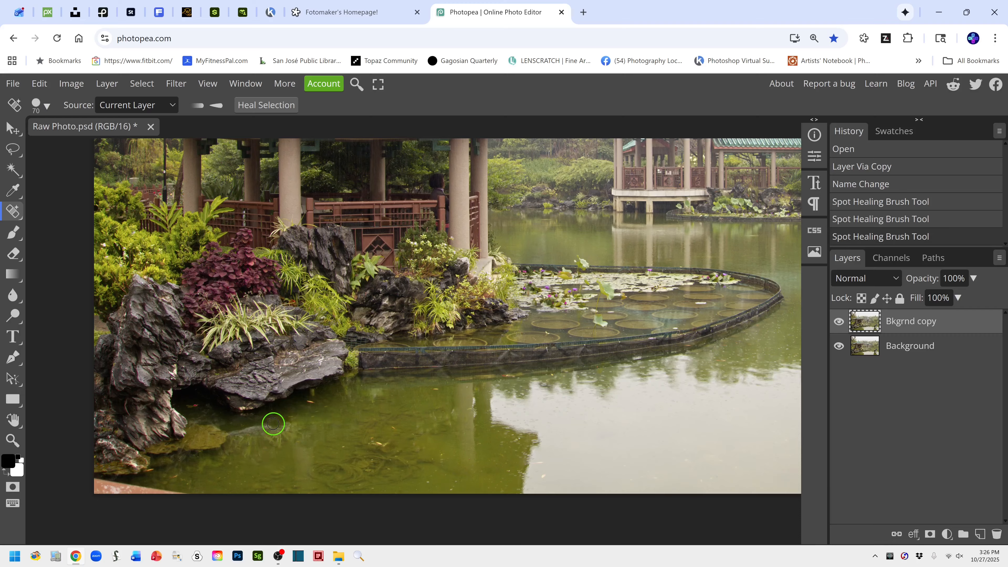
left_click(272, 426)
left_click_drag(272, 427, 227, 434)
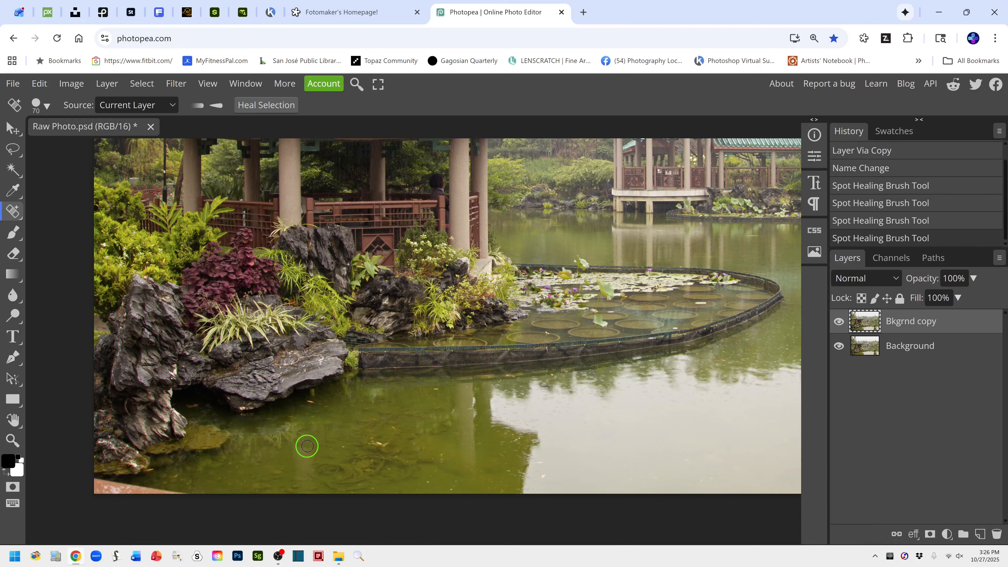
mouse_move(293, 445)
left_mouse_down()
mouse_move(292, 489)
mouse_move(310, 490)
mouse_move(311, 440)
mouse_move(297, 446)
mouse_move(299, 481)
mouse_move(302, 446)
mouse_move(330, 482)
mouse_move(366, 494)
mouse_move(357, 472)
mouse_move(293, 459)
left_mouse_up()
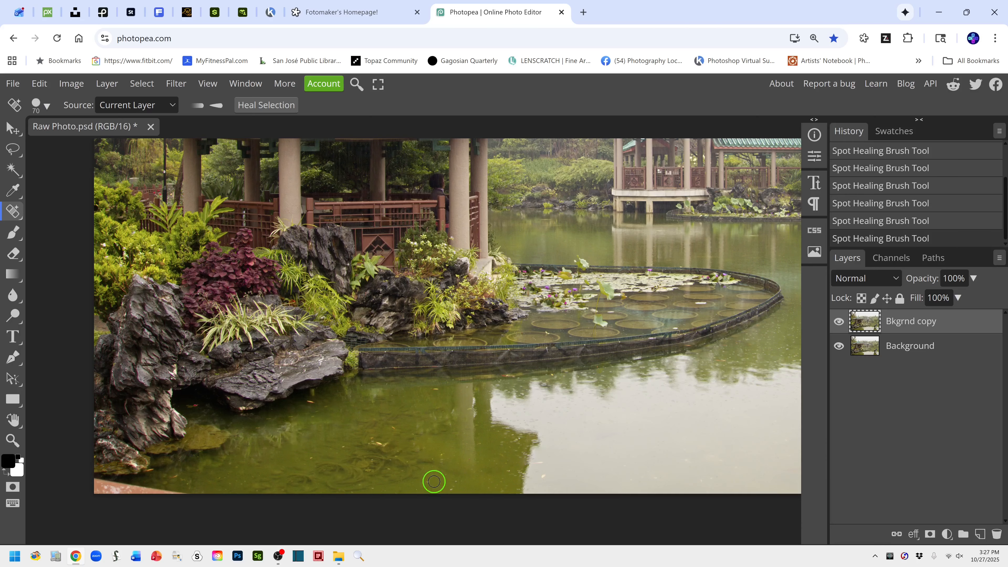
Step: Remove the pillar's reflection from the green water with the Spot Healing Brush
mouse_move(451, 425)
left_mouse_down()
mouse_move(473, 426)
mouse_move(470, 473)
mouse_move(469, 432)
mouse_move(460, 427)
mouse_move(457, 466)
mouse_move(467, 469)
mouse_move(459, 421)
mouse_move(468, 466)
mouse_move(491, 465)
left_mouse_up()
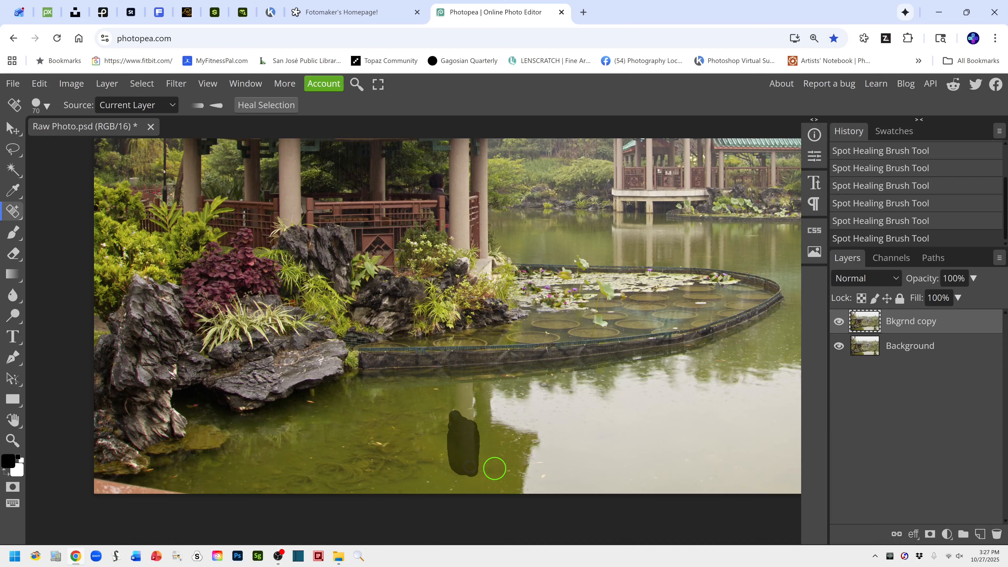
left_click_drag(494, 468, 495, 468)
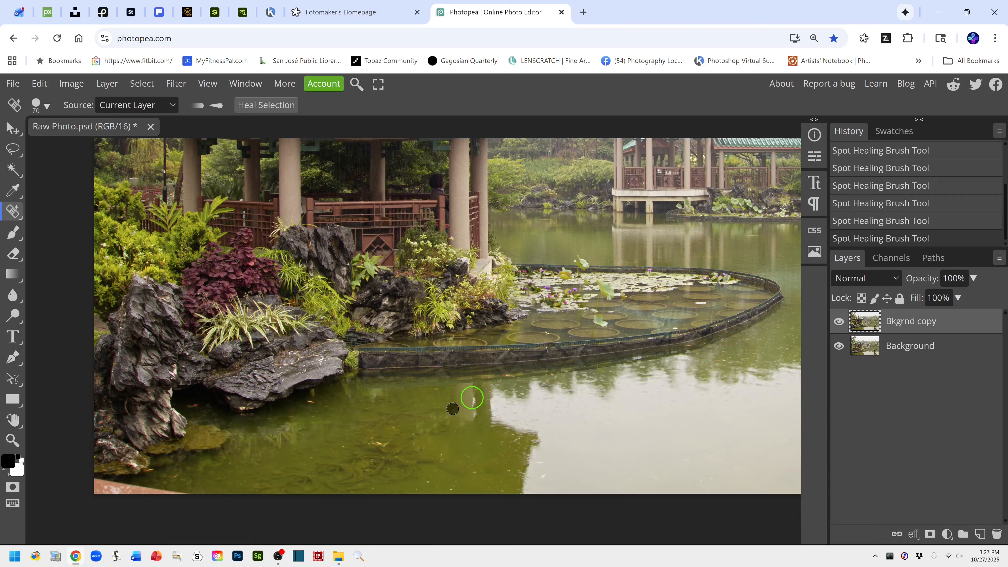
left_click_drag(472, 396, 473, 434)
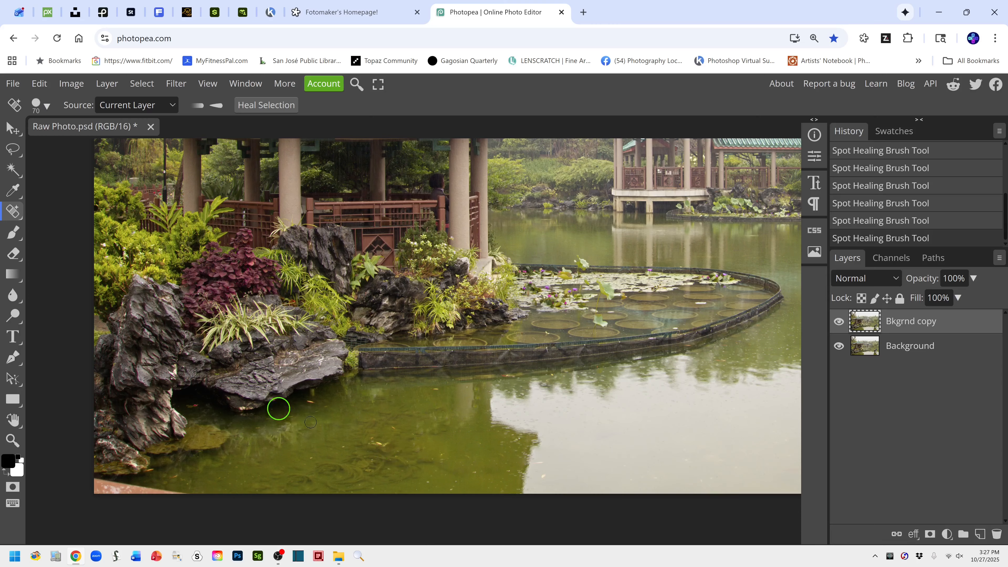
Step: Switch to the Patch Tool and patch the specks in the green water below the pond wall, then deselect
right_click(19, 219)
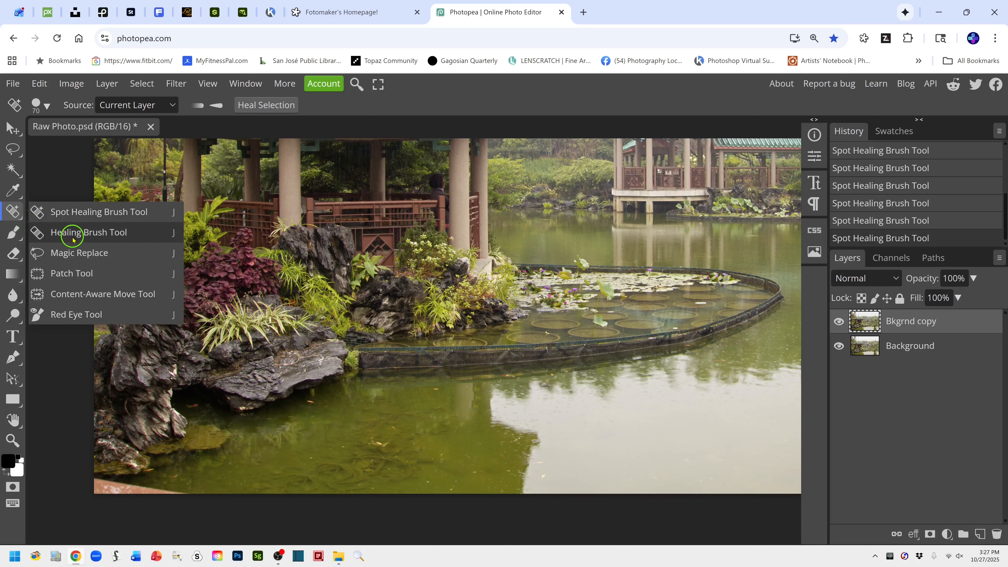
left_click(68, 274)
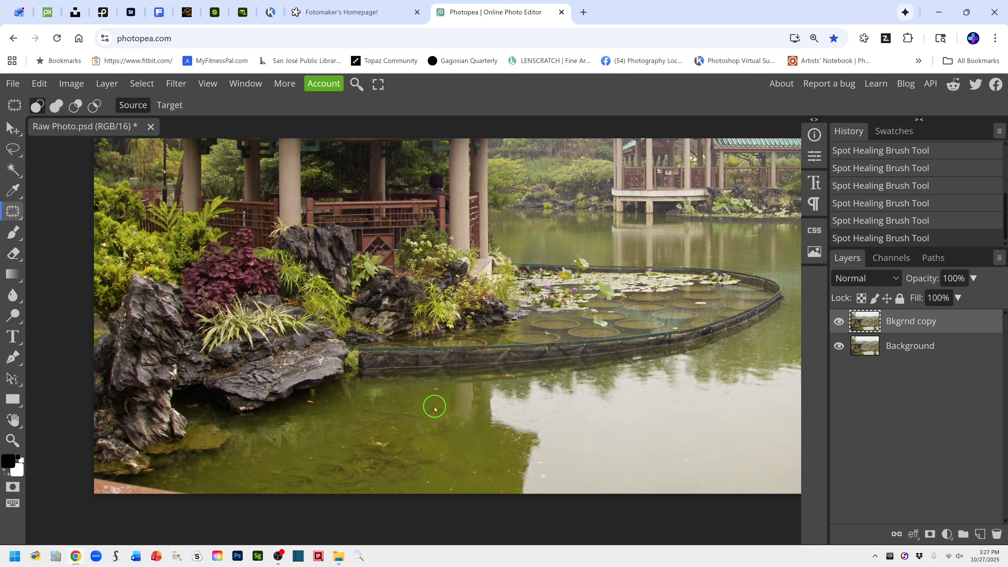
mouse_move(438, 400)
left_mouse_down()
mouse_move(405, 401)
mouse_move(403, 430)
mouse_move(443, 437)
mouse_move(453, 406)
mouse_move(441, 401)
left_mouse_up()
left_click_drag(433, 402, 433, 402)
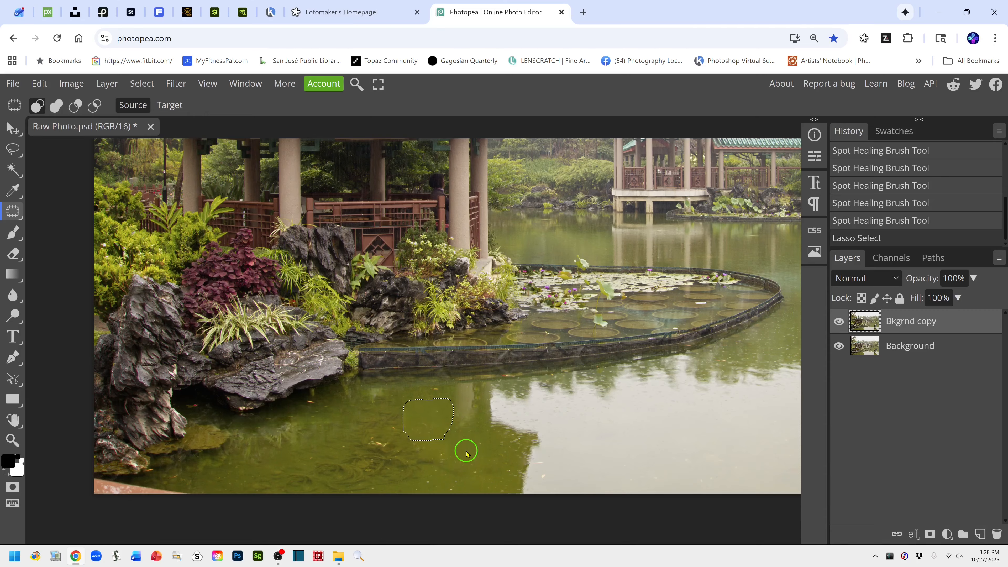
key("ctrl+d")
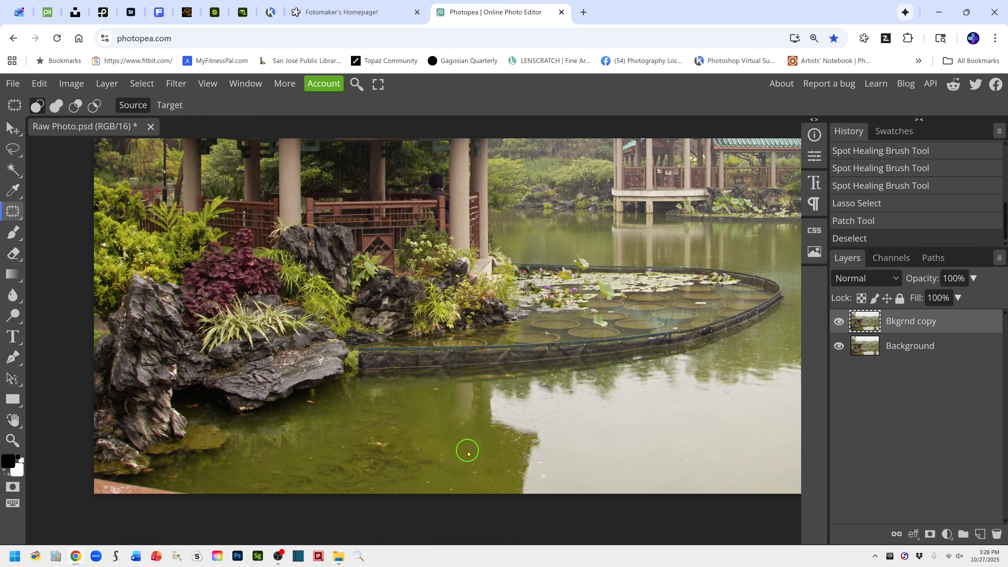
Step: Patch the mottled green water between the rocks and the pillar's reflection, including the floating leaf clump, with the Patch Tool
mouse_move(392, 396)
left_mouse_down()
mouse_move(362, 406)
mouse_move(364, 423)
mouse_move(383, 433)
mouse_move(407, 415)
mouse_move(391, 391)
left_mouse_up()
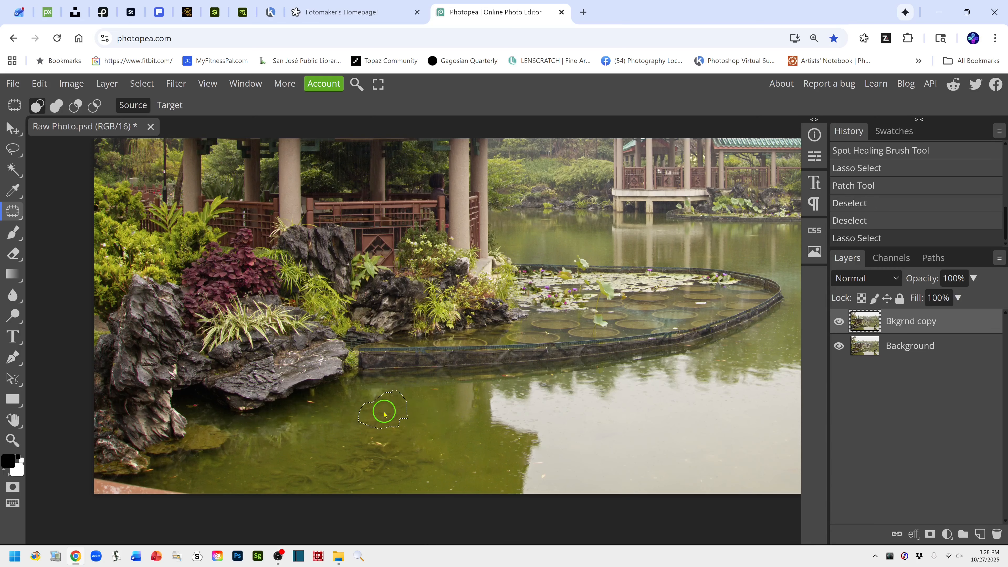
mouse_move(427, 410)
left_mouse_down()
mouse_move(422, 421)
mouse_move(395, 414)
left_mouse_up()
key("ctrl+d")
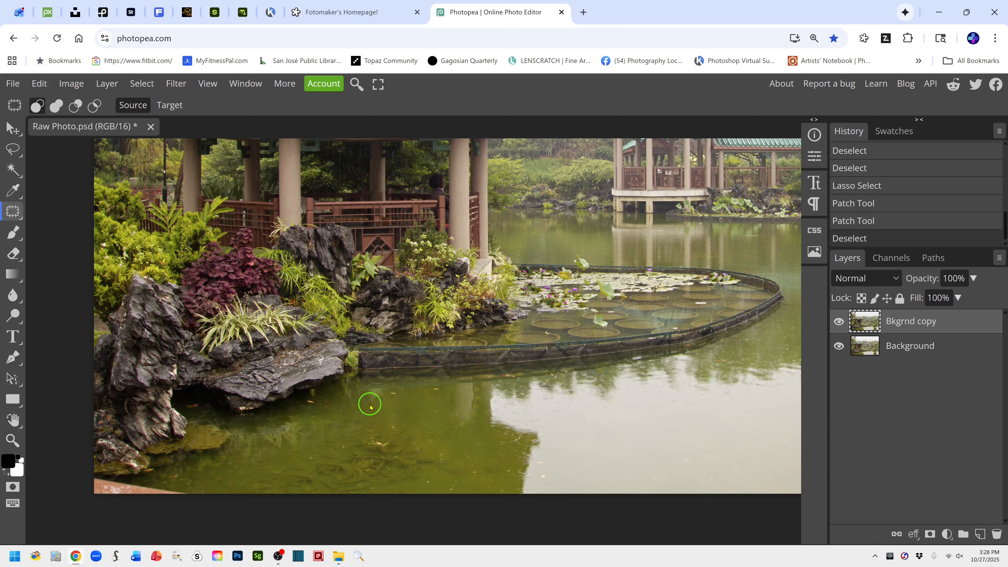
mouse_move(370, 407)
left_mouse_down()
mouse_move(387, 387)
mouse_move(379, 385)
mouse_move(407, 409)
mouse_move(367, 426)
mouse_move(353, 448)
mouse_move(403, 473)
mouse_move(437, 472)
mouse_move(430, 426)
mouse_move(391, 418)
mouse_move(403, 406)
mouse_move(450, 442)
mouse_move(396, 466)
mouse_move(418, 489)
mouse_move(457, 470)
mouse_move(444, 443)
mouse_move(414, 424)
mouse_move(444, 435)
left_mouse_up()
key("ctrl+d")
key("ctrl+d")
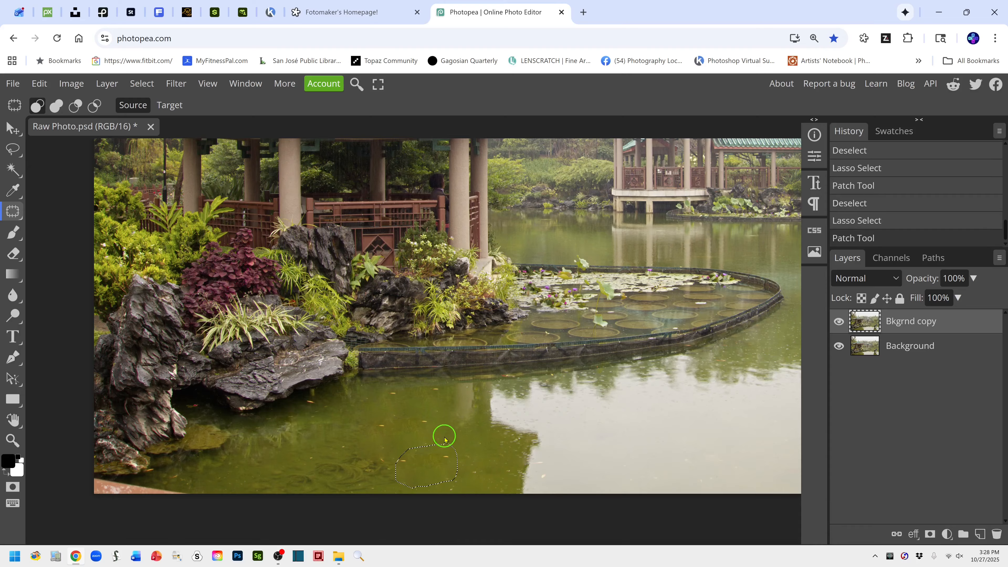
key("ctrl+d")
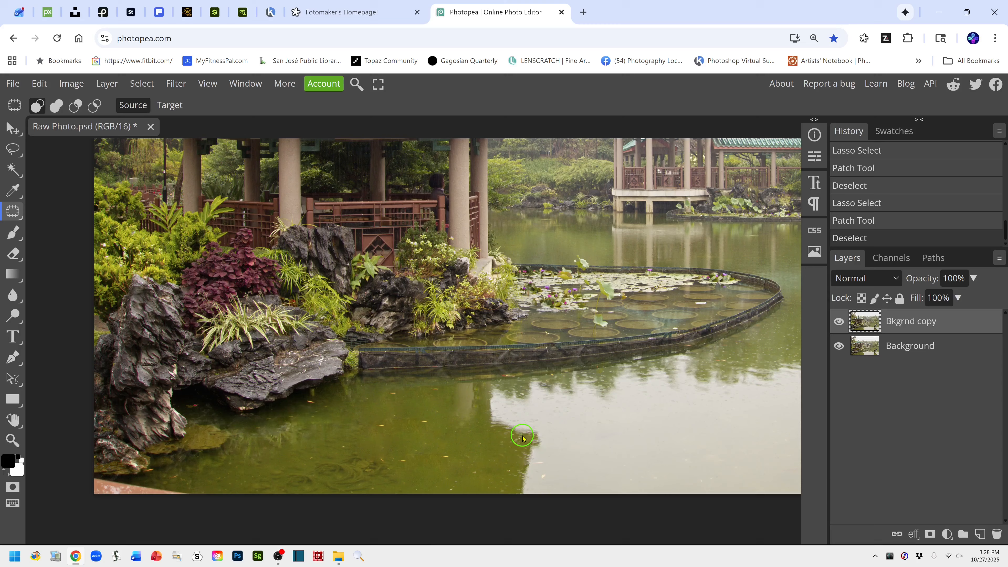
Step: Patch the blemish beside the bright reflection's edge and the submerged debris near the photo's bottom edge
mouse_move(507, 433)
left_mouse_down()
mouse_move(494, 452)
mouse_move(515, 450)
mouse_move(509, 439)
mouse_move(470, 432)
left_mouse_up()
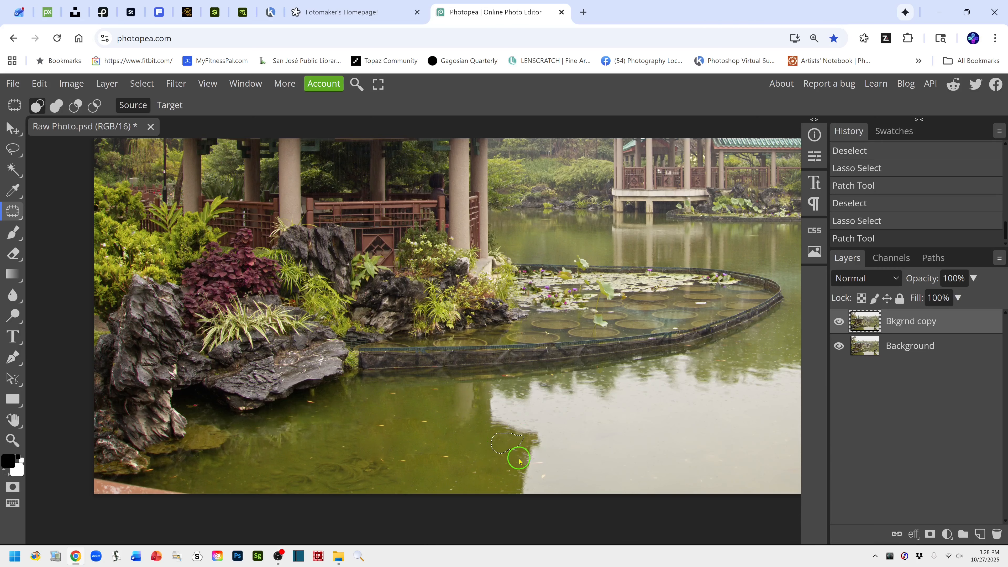
left_click(499, 459)
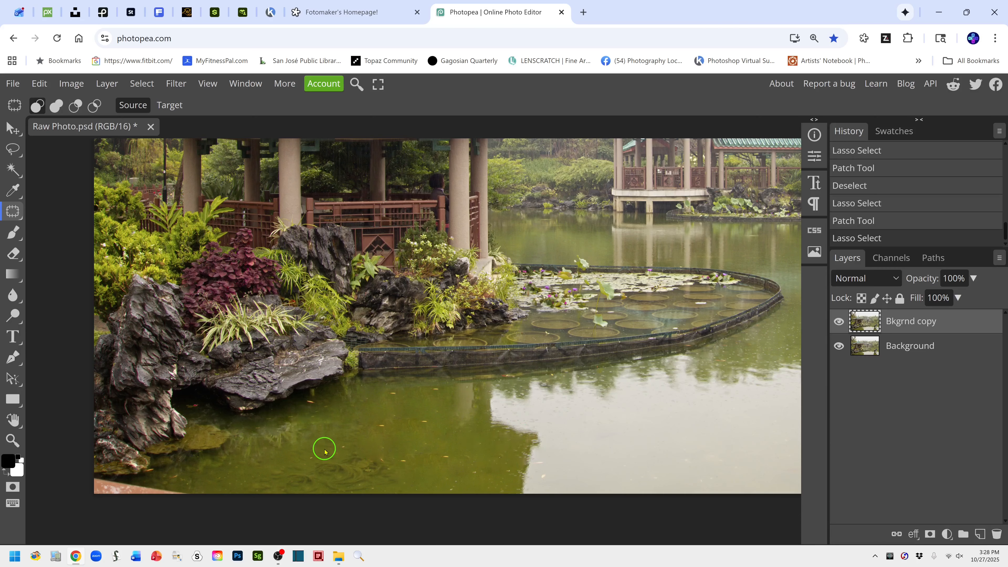
mouse_move(324, 452)
left_mouse_down()
mouse_move(350, 438)
mouse_move(377, 445)
mouse_move(404, 477)
mouse_move(375, 488)
mouse_move(348, 479)
mouse_move(330, 446)
left_mouse_up()
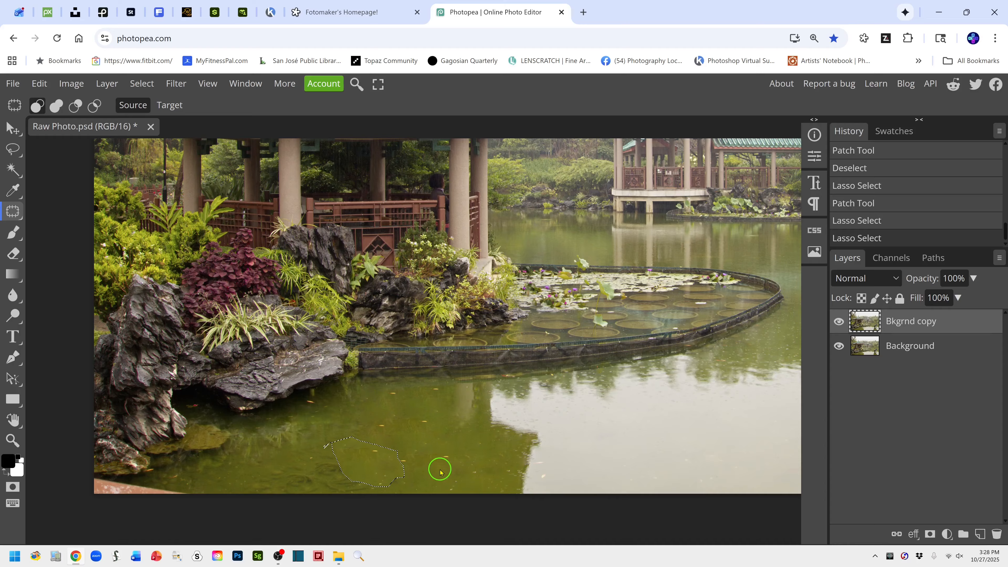
left_click(453, 465)
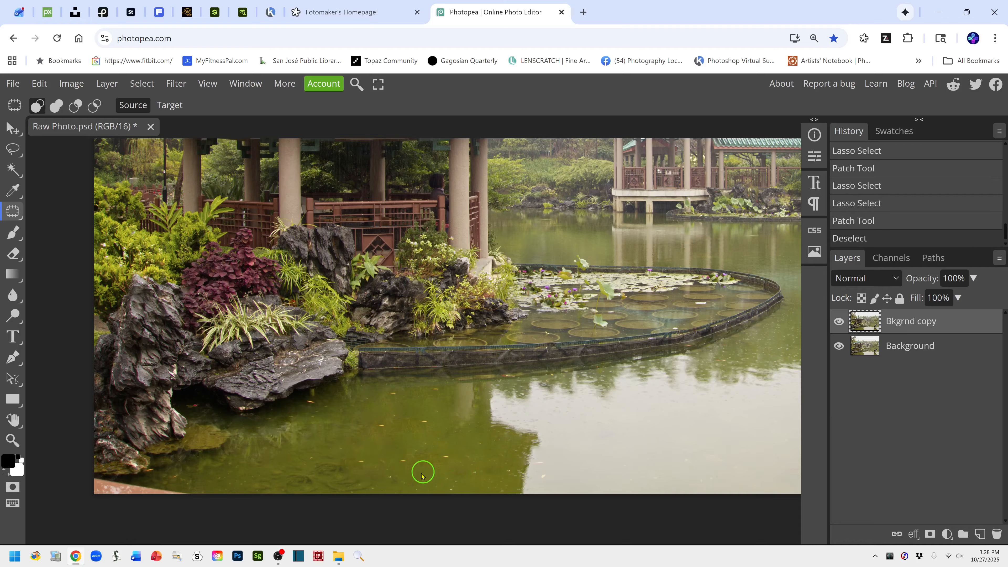
mouse_move(335, 454)
left_mouse_down()
mouse_move(308, 456)
mouse_move(303, 470)
mouse_move(322, 491)
mouse_move(366, 497)
mouse_move(377, 486)
mouse_move(371, 466)
mouse_move(319, 450)
left_mouse_up()
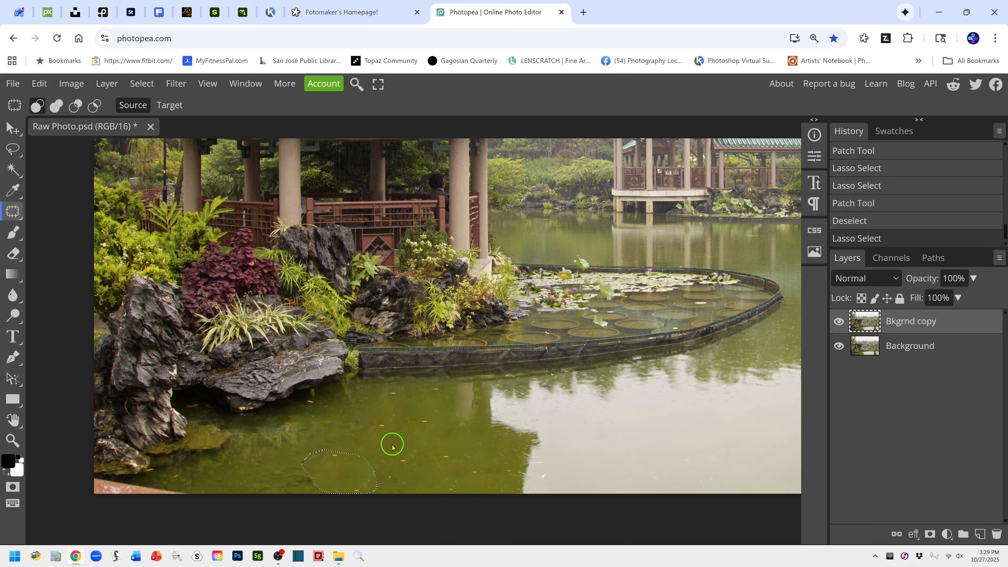
left_click_drag(395, 451, 402, 448)
key("ctrl+d")
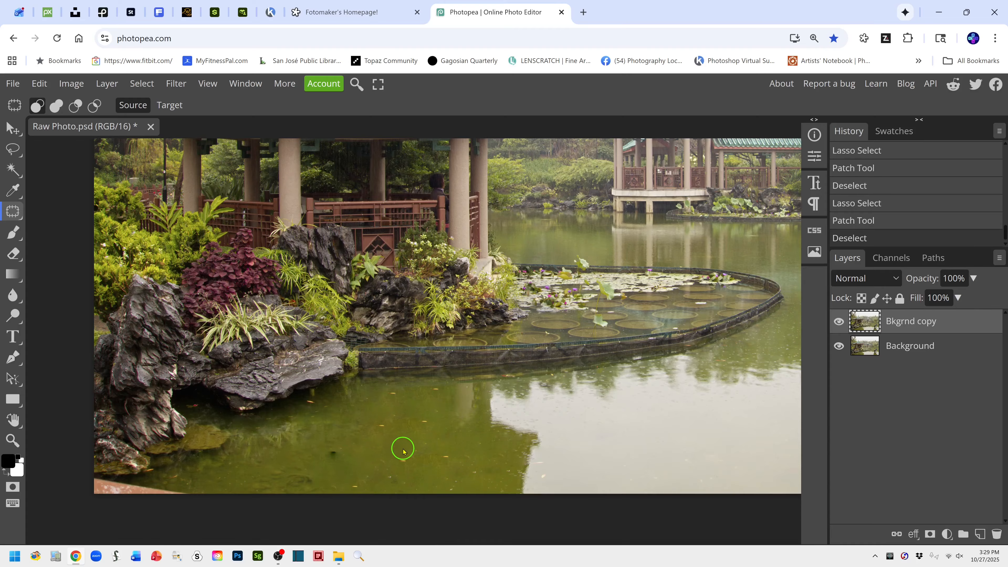
Step: Patch the remaining dark debris in the green water and the reddish strip in the photo's bottom-left corner
mouse_move(341, 466)
left_mouse_down()
mouse_move(322, 466)
mouse_move(351, 448)
mouse_move(396, 450)
left_mouse_up()
key("ctrl+d")
mouse_move(310, 468)
left_mouse_down()
mouse_move(260, 479)
mouse_move(272, 495)
mouse_move(304, 492)
mouse_move(319, 489)
mouse_move(311, 465)
mouse_move(350, 462)
left_mouse_up()
key("ctrl+d")
mouse_move(94, 476)
left_mouse_down()
mouse_move(190, 496)
mouse_move(133, 500)
mouse_move(85, 488)
mouse_move(90, 475)
mouse_move(207, 493)
mouse_move(280, 488)
left_mouse_up()
key("ctrl+d")
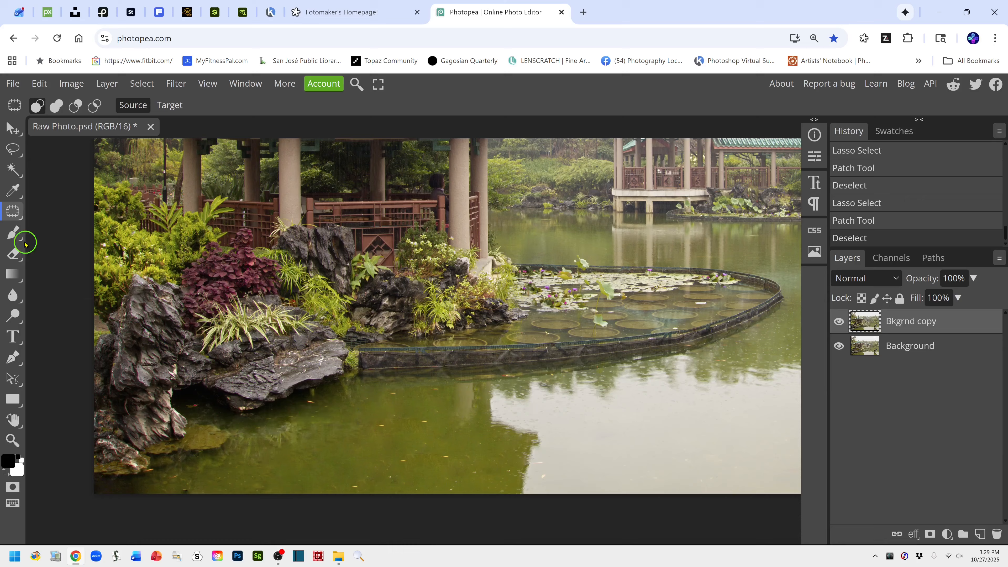
Step: Remove the small floating specks scattered across the green water below the rocks and pond wall with the Spot Healing Brush
right_click(14, 212)
left_click(72, 216)
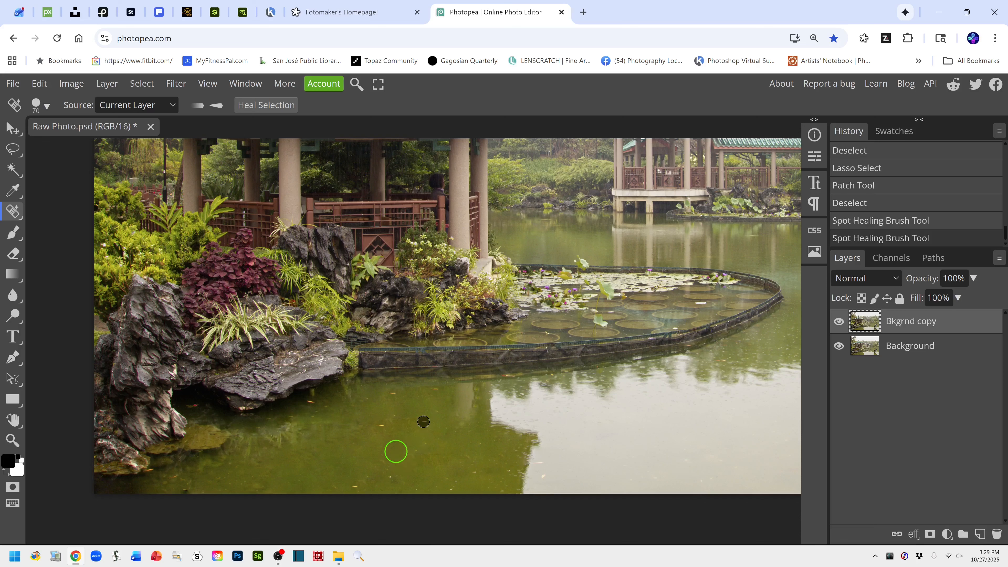
left_click(382, 427)
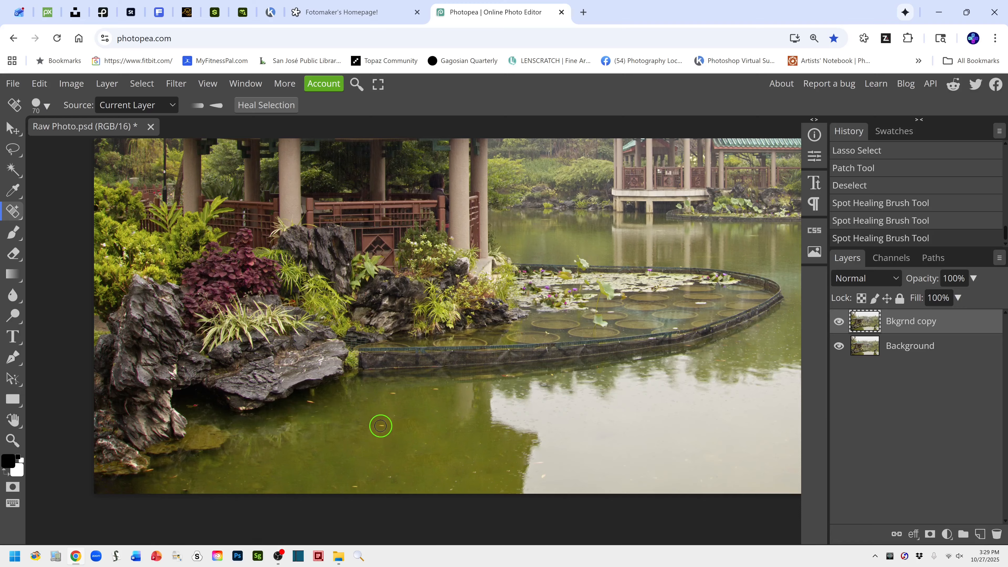
left_click(394, 393)
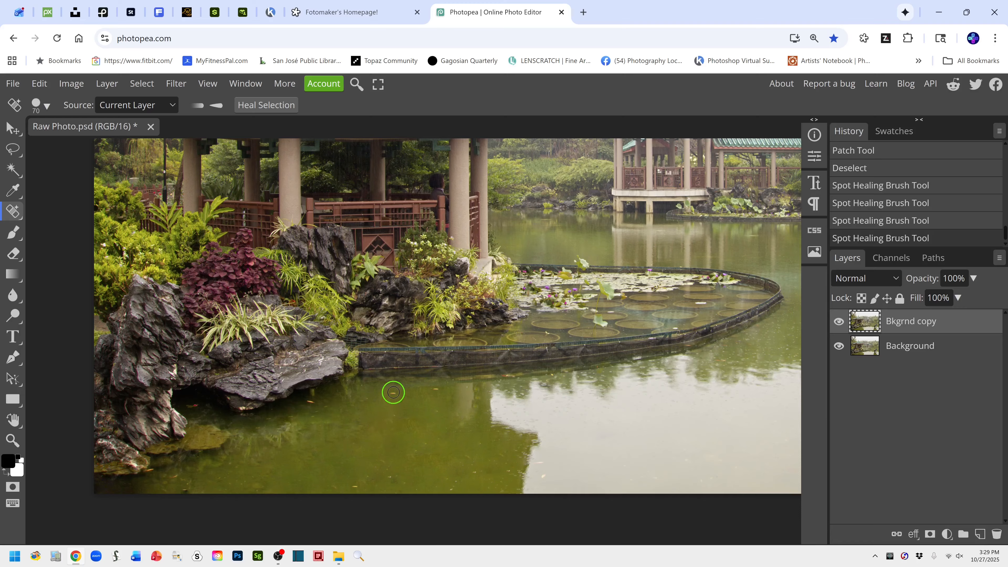
left_click(435, 392)
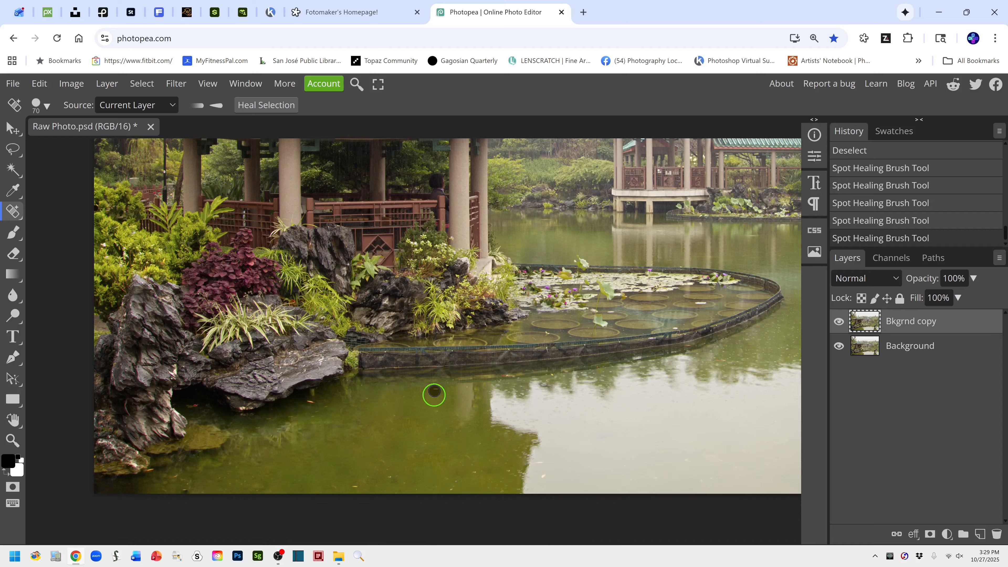
left_click(474, 471)
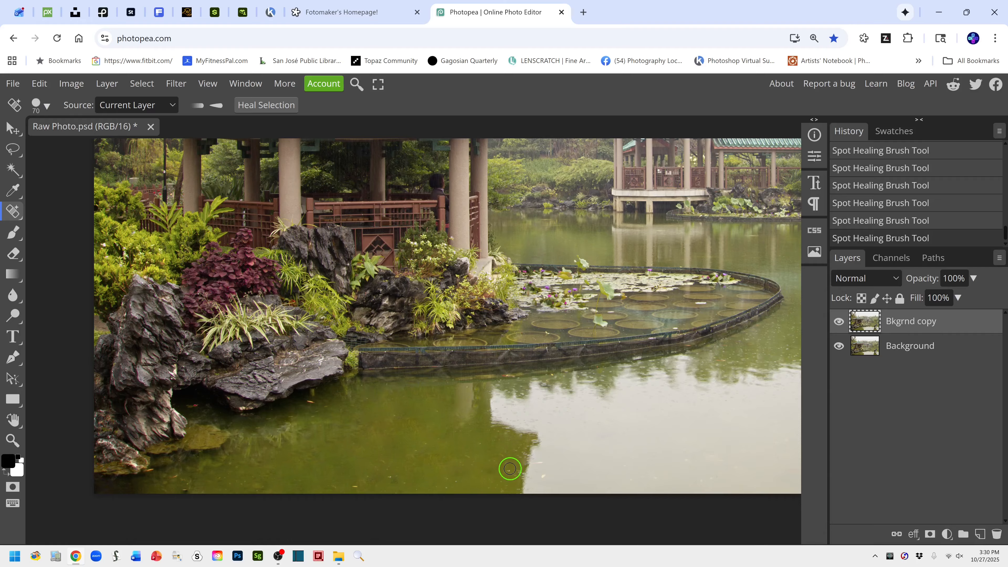
left_click(506, 469)
left_click(357, 485)
left_click(312, 402)
left_click(152, 468)
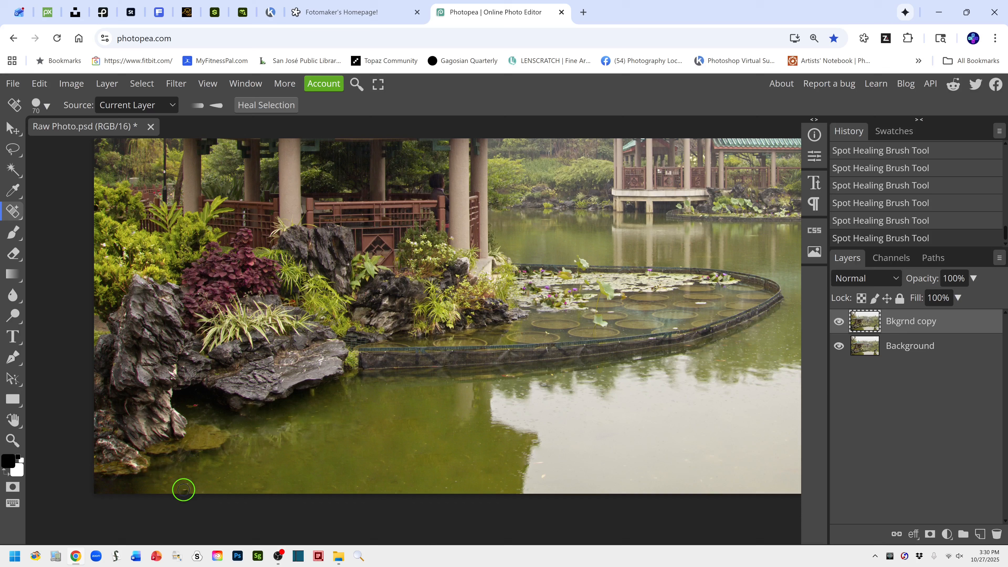
left_click(183, 490)
Step: Heal the bright speck in the lily pond, the speck in the standing rock's reflection and the pale strip beneath it
left_click_drag(615, 424, 460, 434)
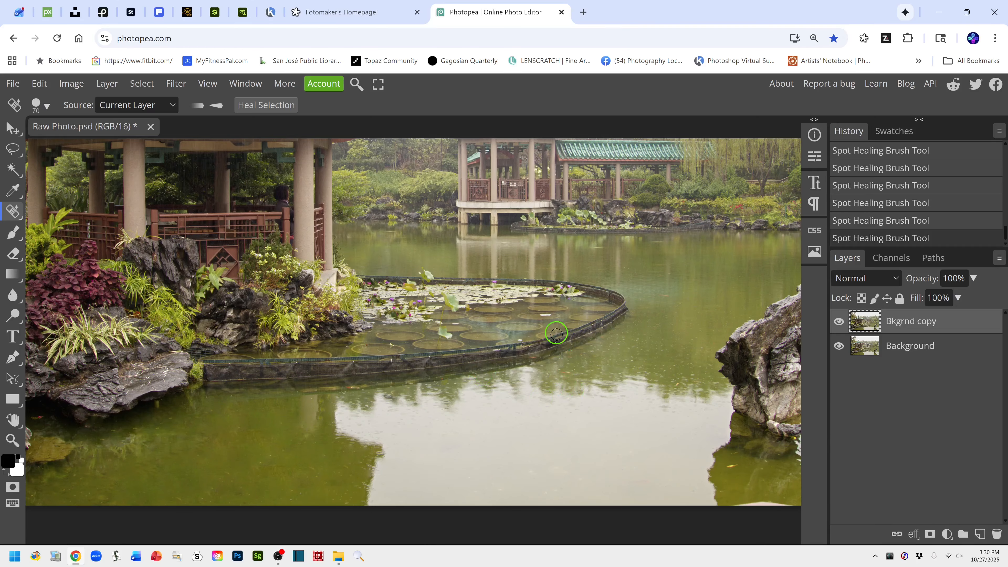
left_click(545, 314)
left_click_drag(599, 425, 389, 420)
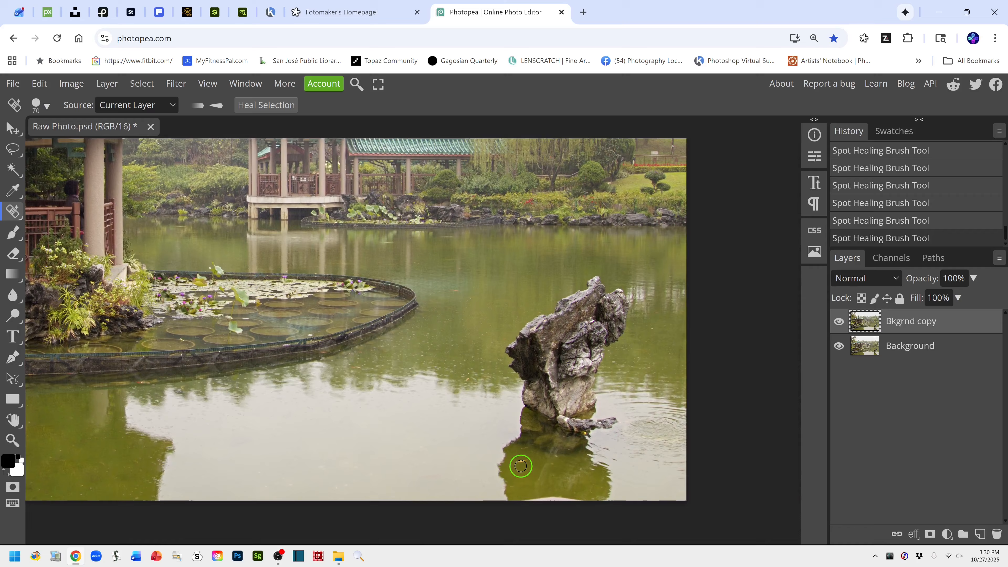
left_click(525, 462)
left_click_drag(529, 500, 584, 501)
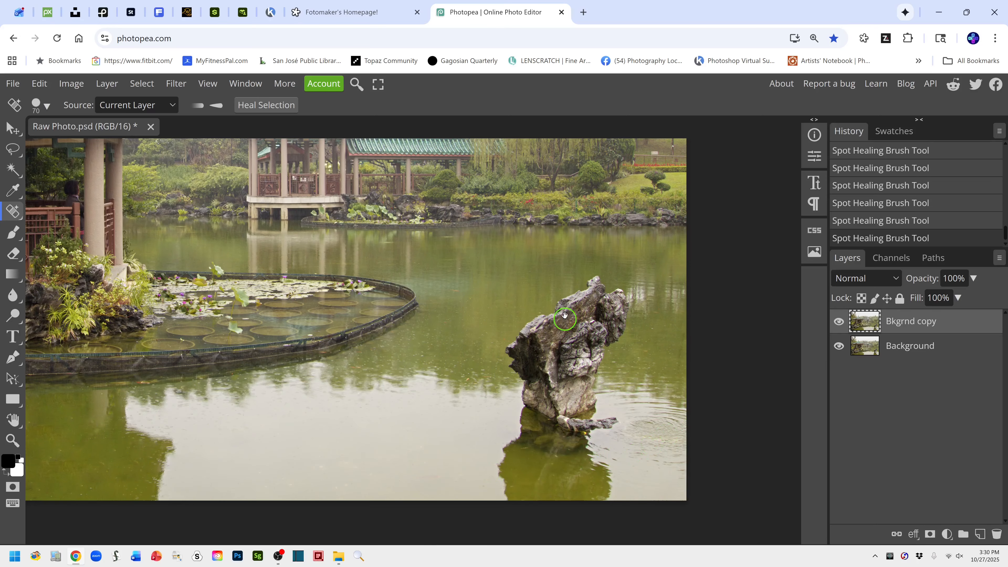
Step: Remove the pale spot above the lawn on the far bank with the Spot Healing Brush
scroll(572, 317, "up", 5)
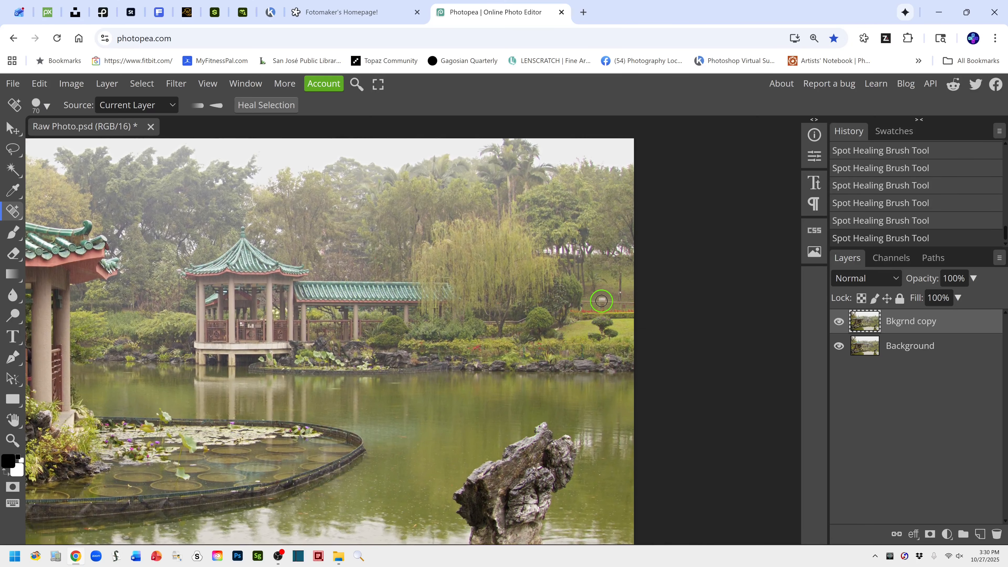
left_click(603, 304)
key("ctrl+minus")
key("ctrl+minus")
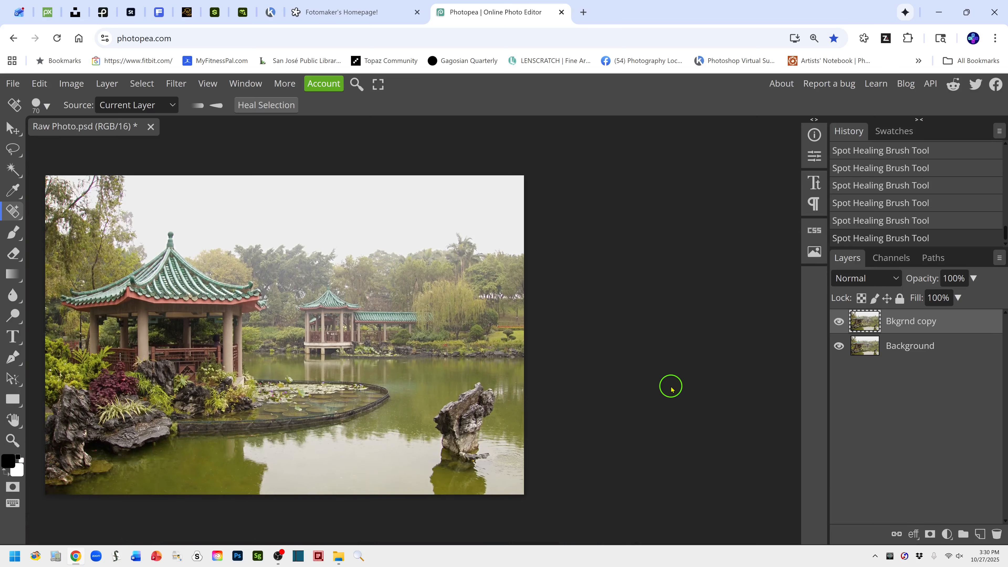
left_click_drag(343, 355, 508, 351)
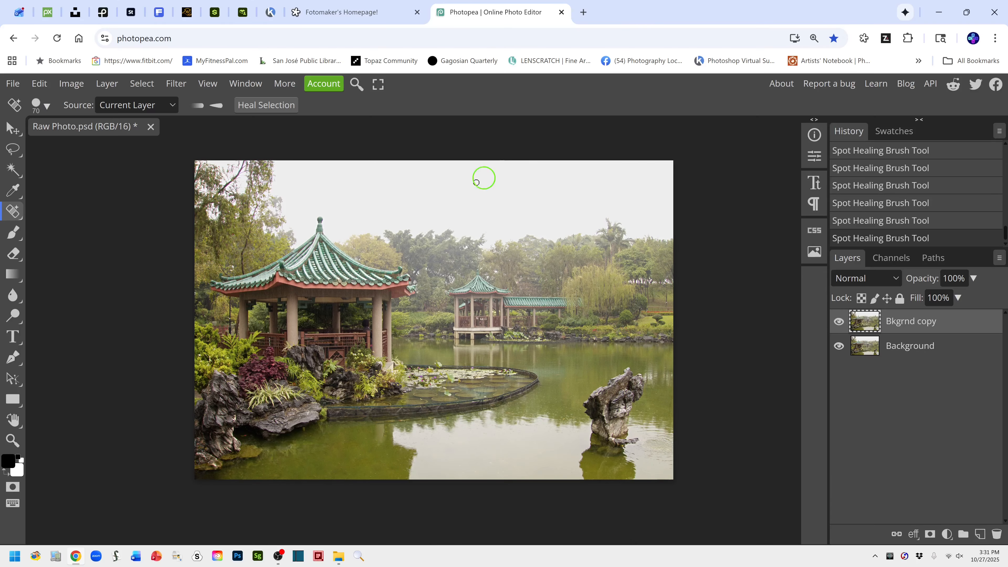
Step: Rename the retouched "Bkgrnd copy" layer as "Smalls-Patch, Spot"
double_click(904, 324)
type("Smalls-Patch")
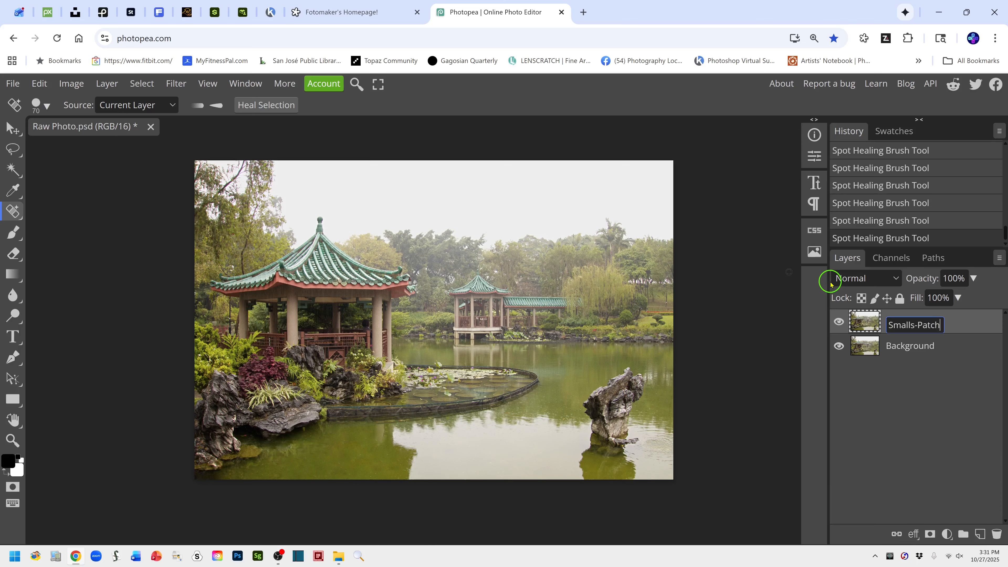
type(", Spot")
key("Return")
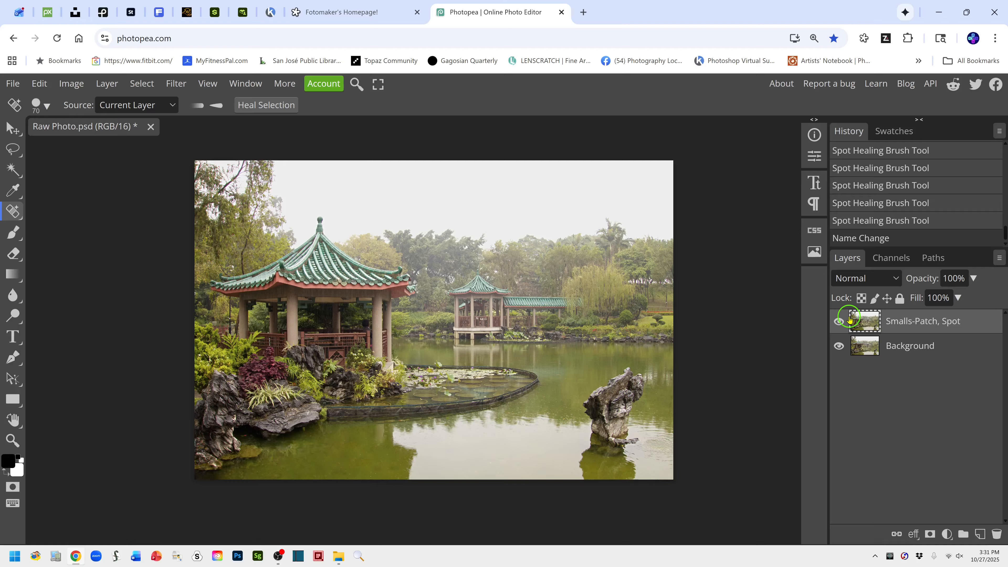
Step: Stamp all visible layers into a new merged layer and name it "Larger Remove"
key("ctrl+shift+alt+e")
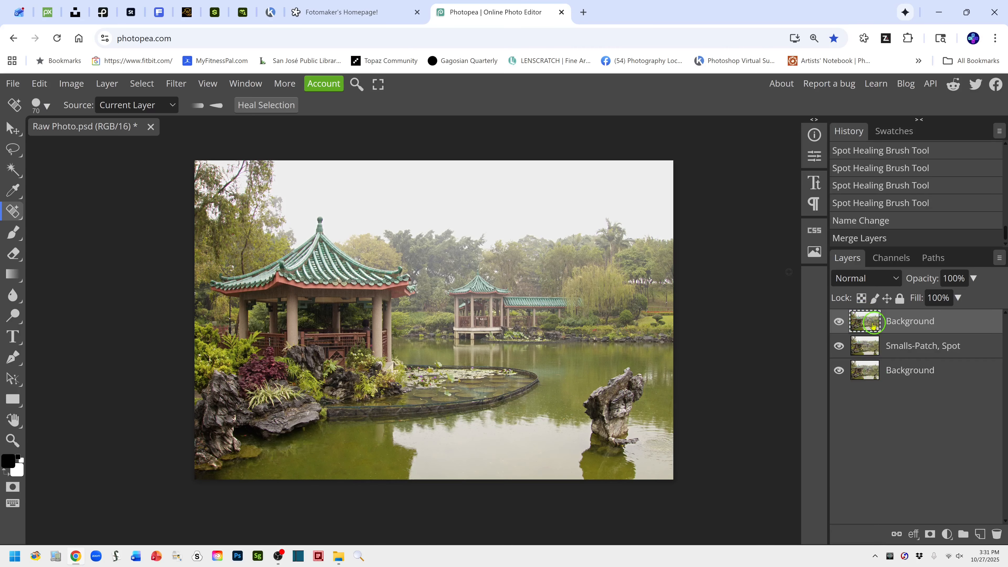
double_click(900, 325)
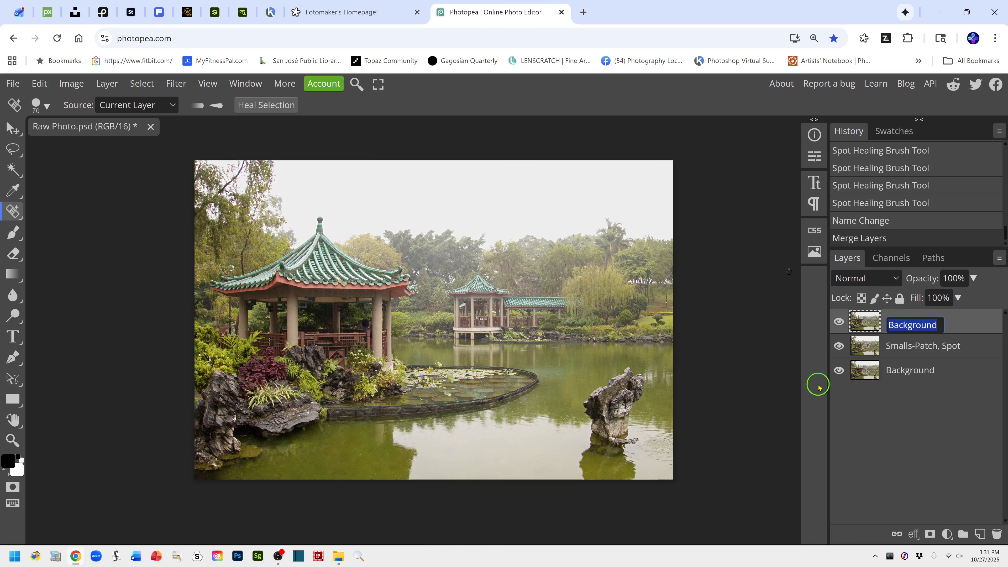
type("Larger")
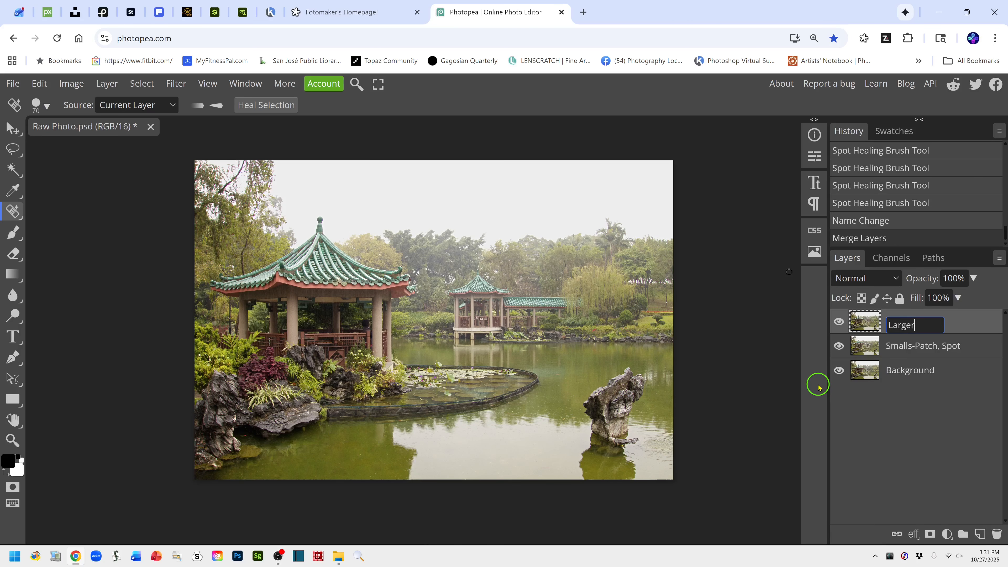
type(" Remove")
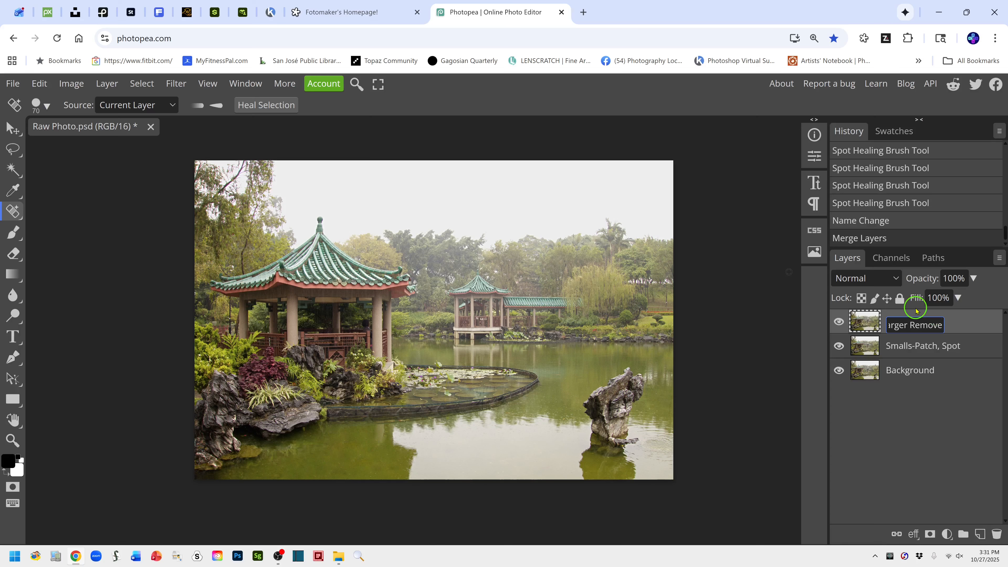
key("Return")
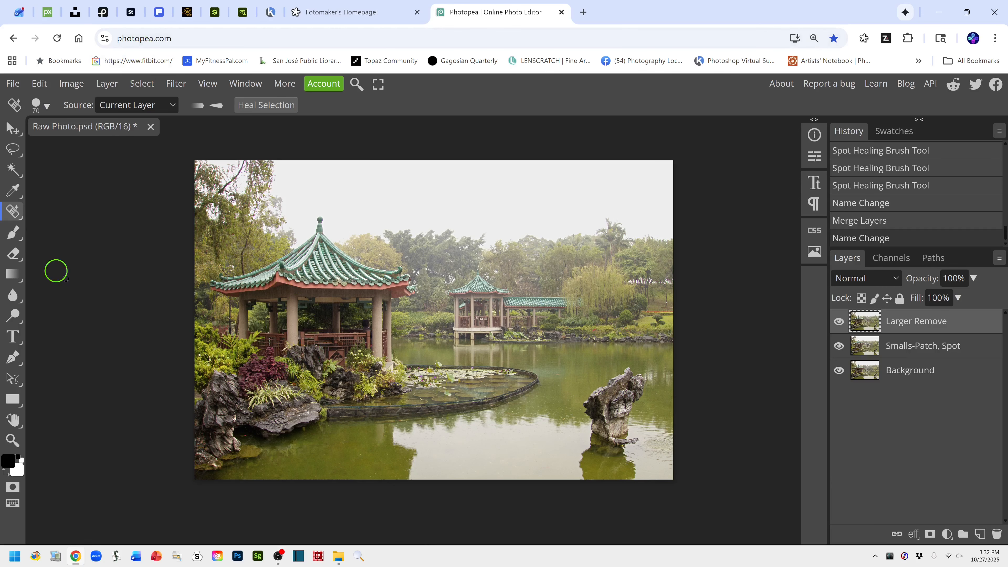
Step: Select the large standing rock and its reflection with a loose Lasso outline down to the photo's lower edge
left_click(14, 150)
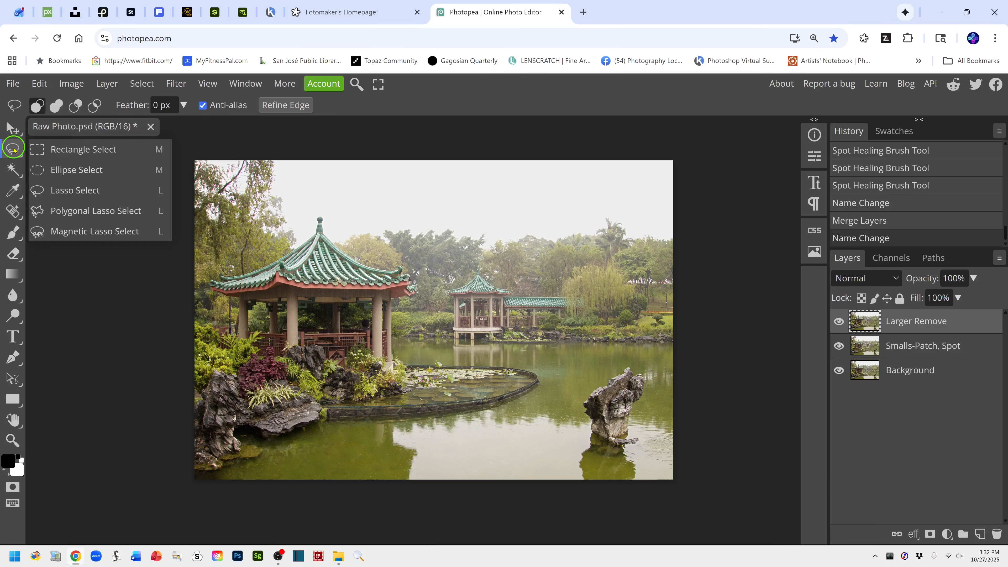
left_click(295, 330)
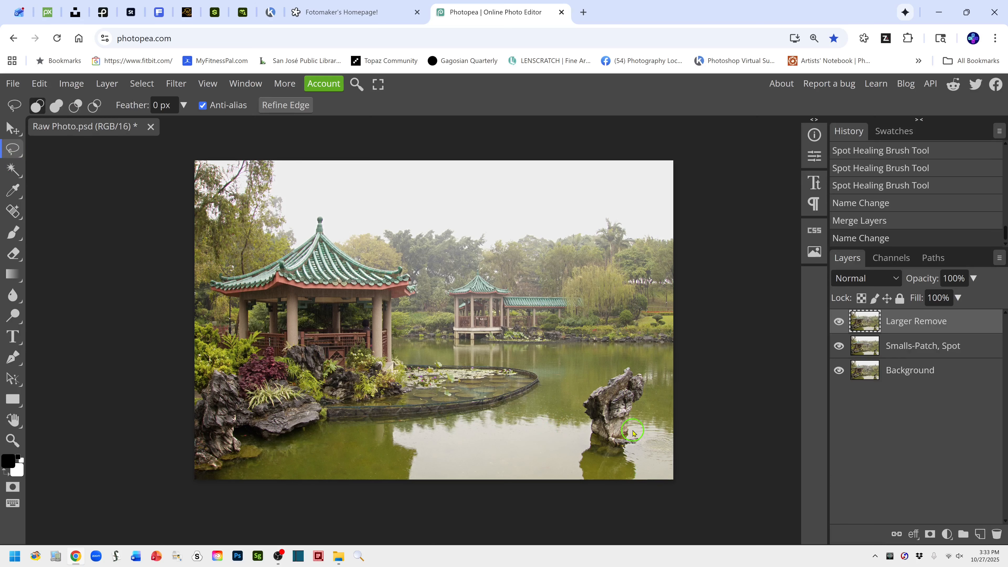
mouse_move(634, 424)
left_mouse_down()
mouse_move(648, 373)
mouse_move(627, 362)
mouse_move(587, 391)
mouse_move(586, 435)
left_mouse_up()
left_click_drag(577, 479, 643, 479)
left_click_drag(632, 431, 628, 425)
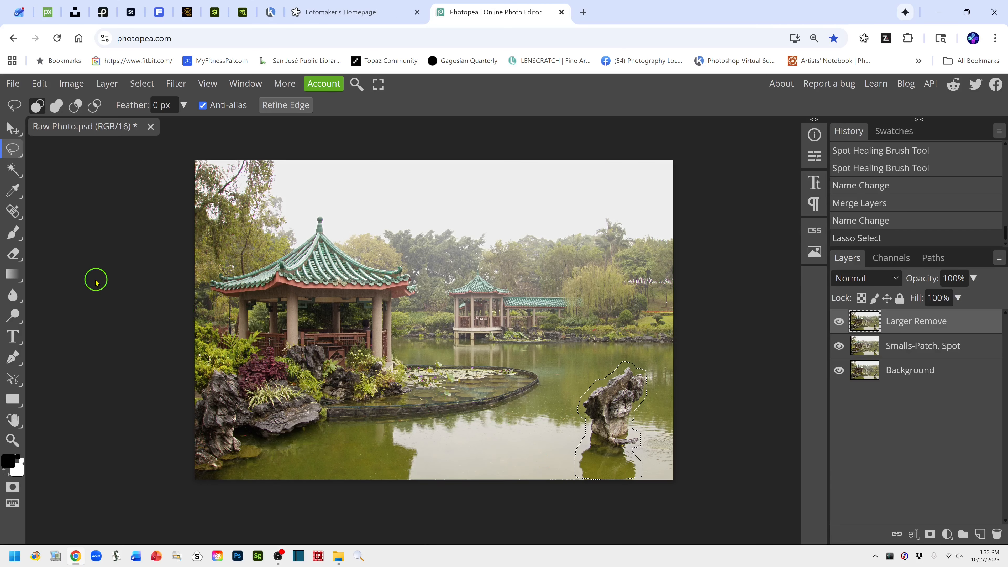
Step: Remove the selected rock and reflection with Magic Replace, keep the generated water variation and close the layer properties
left_click(21, 218)
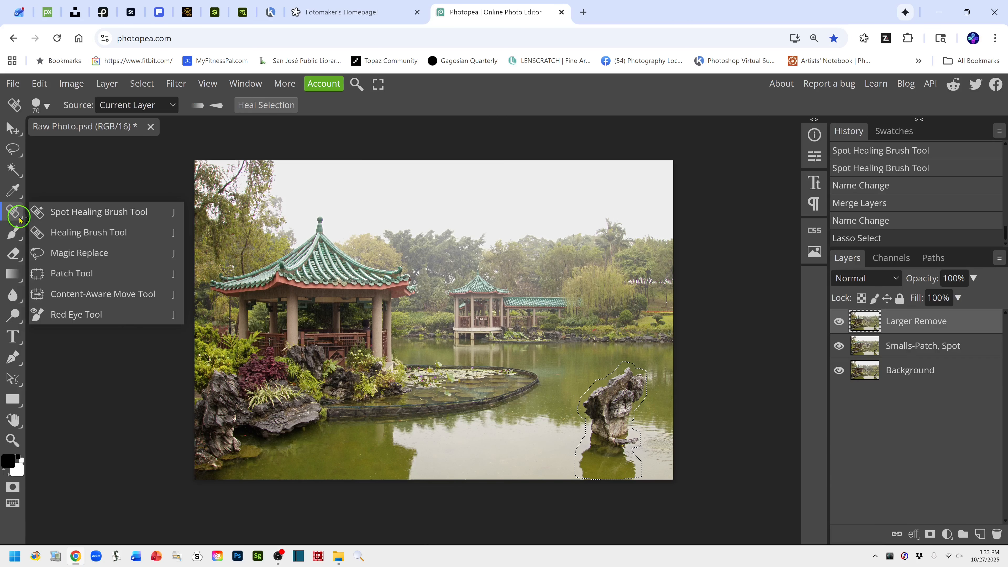
left_click(123, 255)
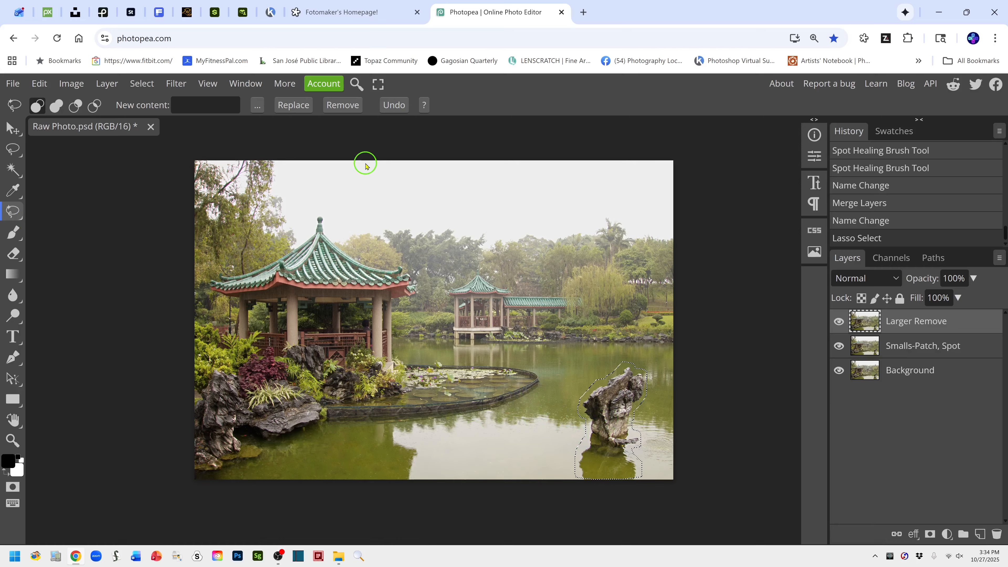
left_click(343, 106)
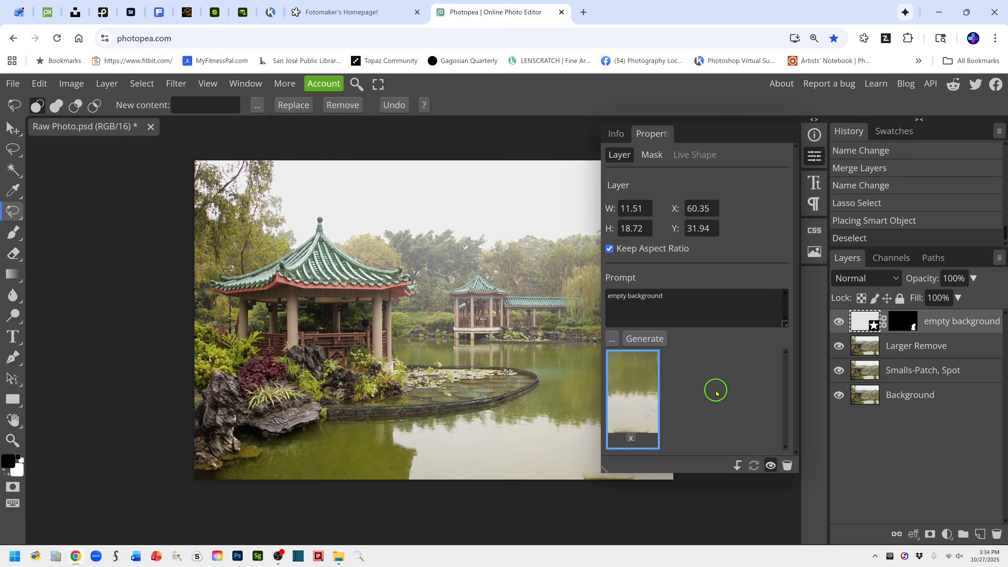
left_click(626, 402)
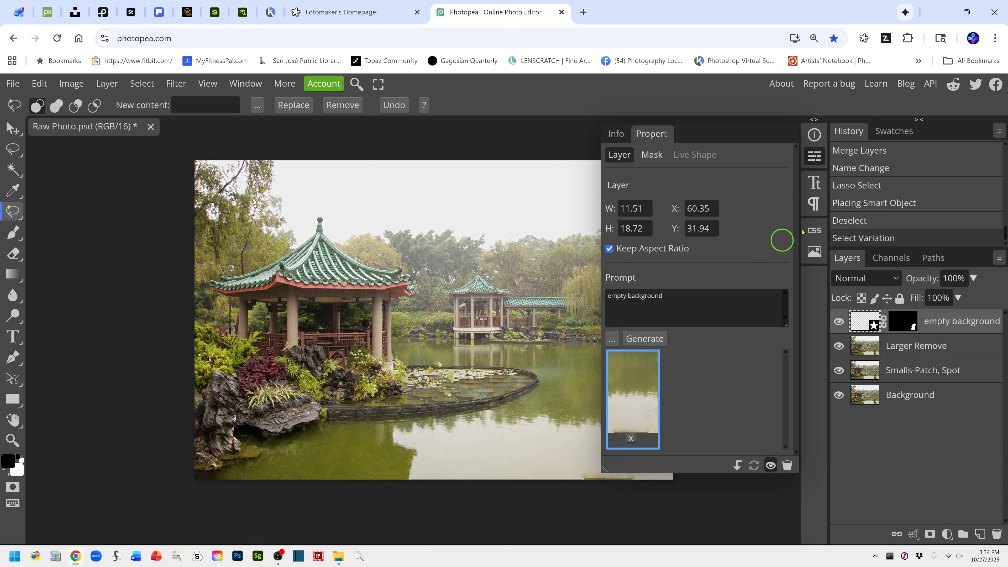
left_click(815, 155)
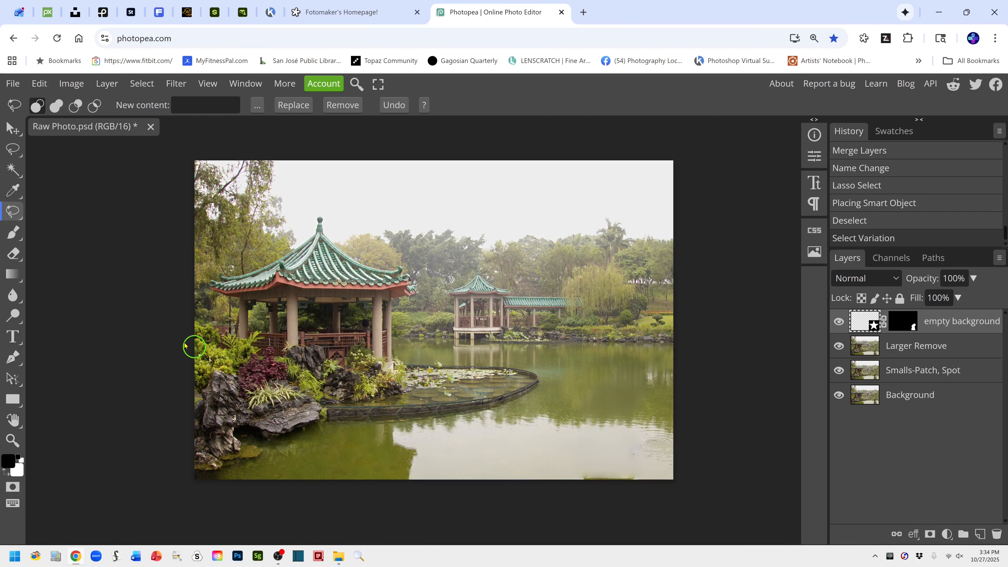
Step: Switch to the Spot Healing Brush and enlarge it to size 200
right_click(21, 220)
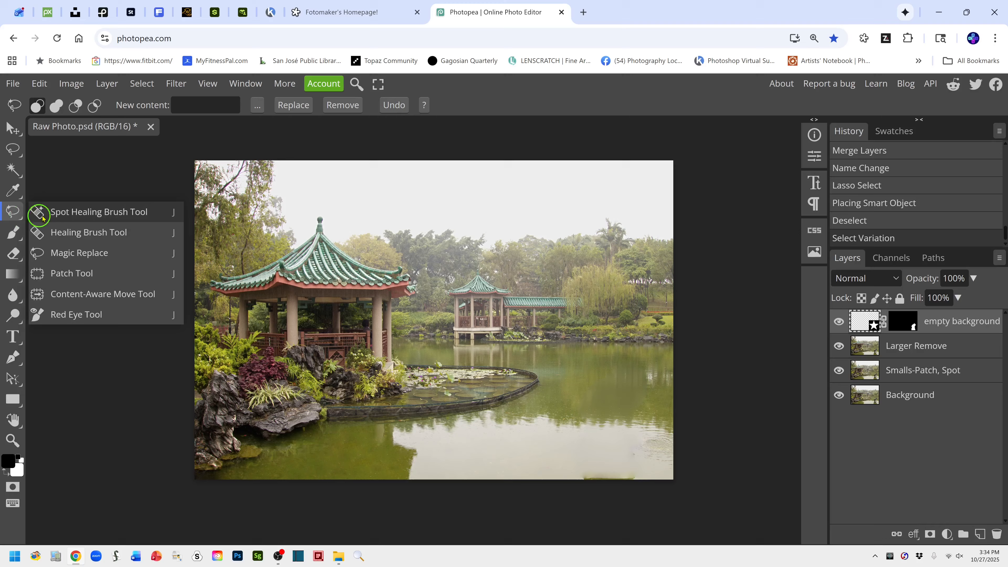
left_click(65, 216)
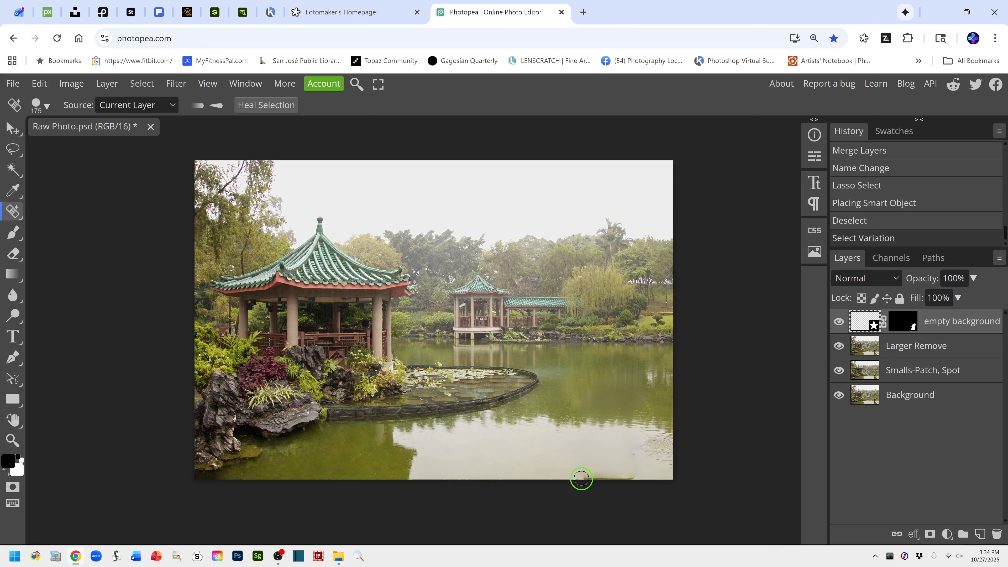
key("bracketright")
Step: Try to rasterize the "empty background" layer and heal the green strip left along the photo's lower edge
left_click(585, 478)
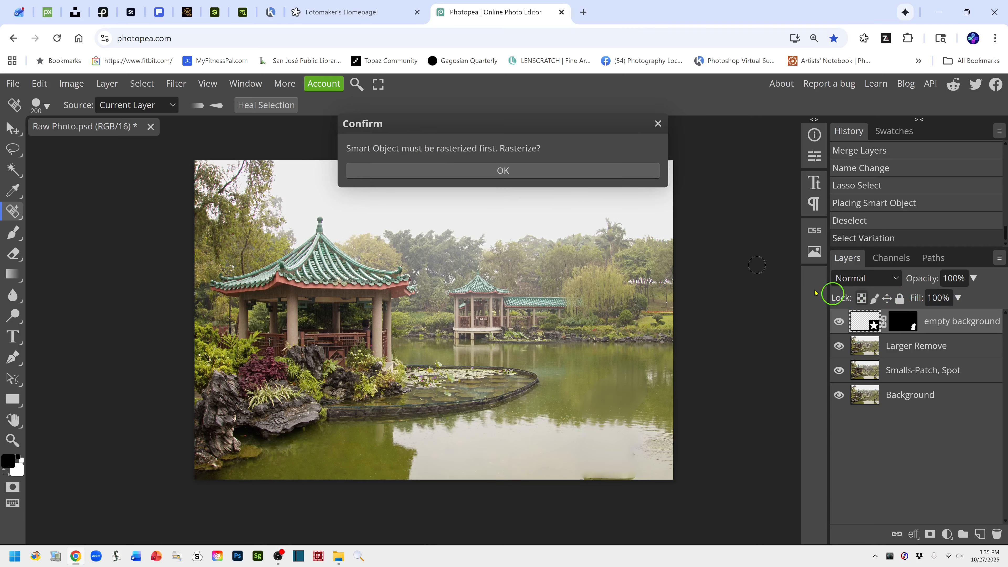
left_click(504, 170)
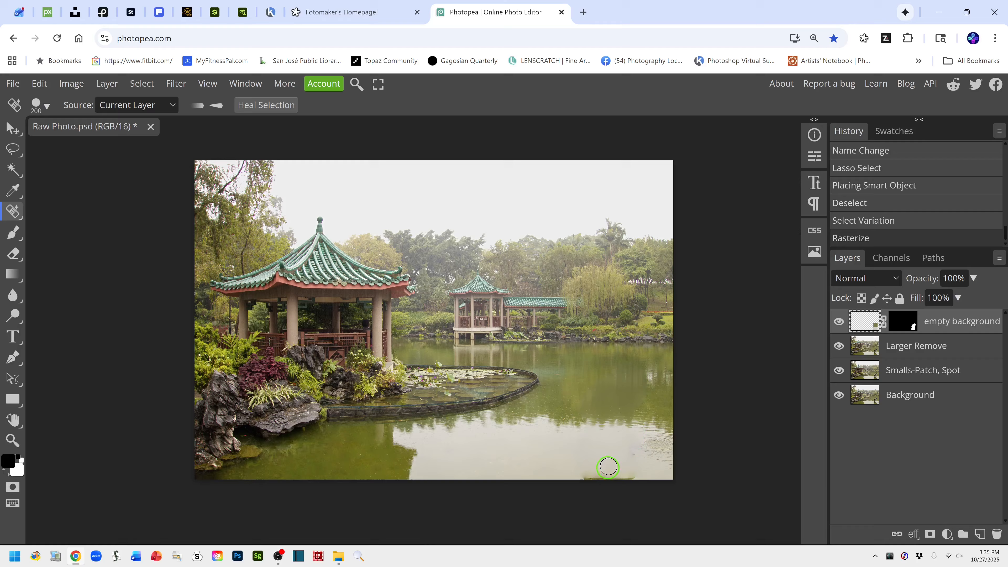
mouse_move(581, 476)
left_mouse_down()
mouse_move(636, 476)
mouse_move(580, 477)
left_mouse_up()
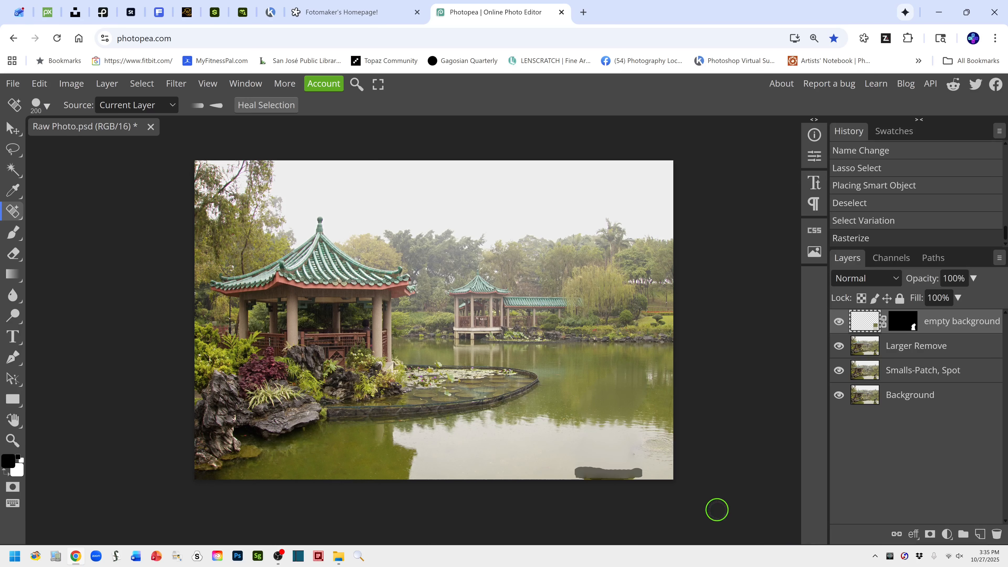
key("ctrl+z")
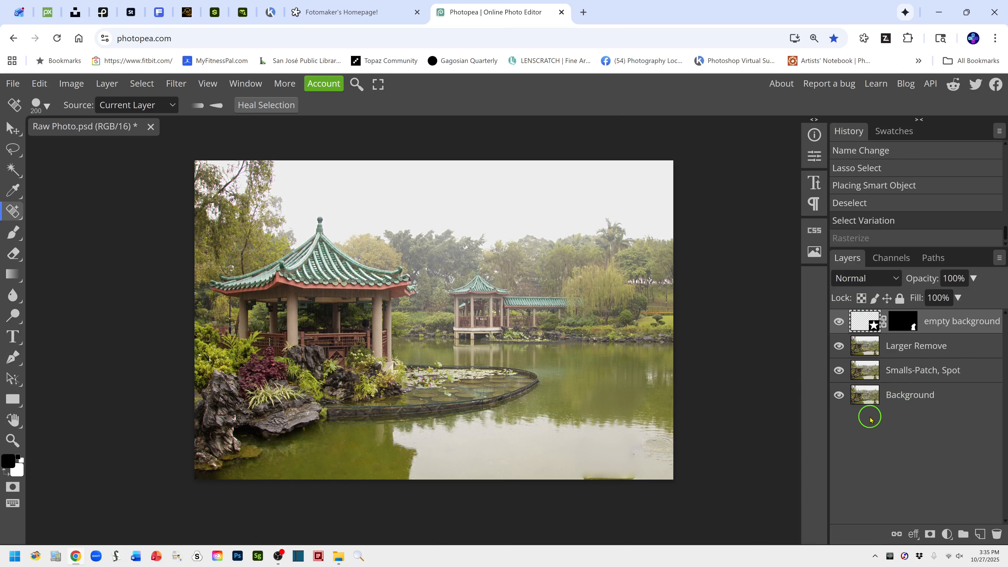
Step: Stamp all visible layers into a new merged layer and heal the leftover green strip and a nearby spot in the water
key("ctrl+shift+alt+e")
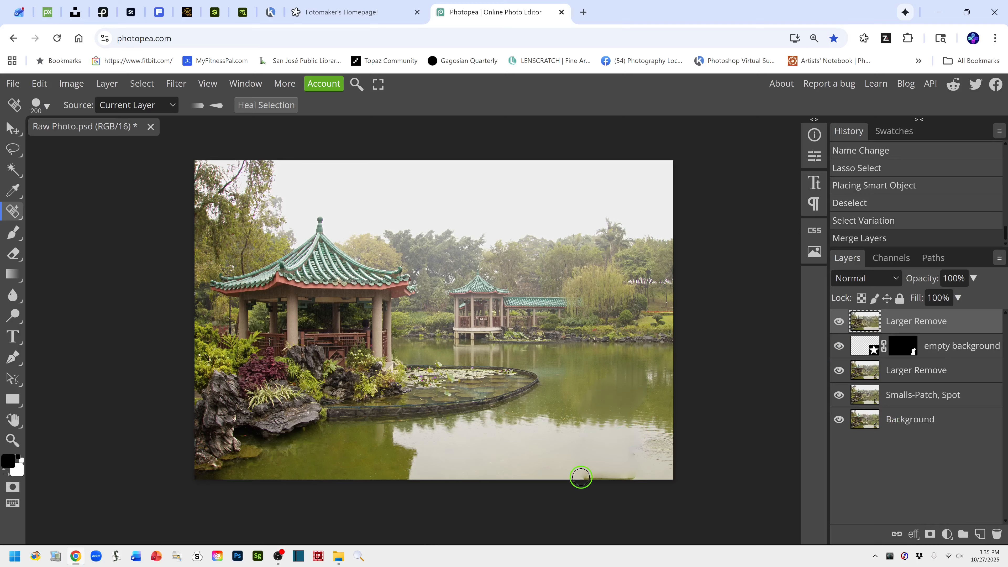
mouse_move(580, 476)
left_mouse_down()
mouse_move(636, 477)
mouse_move(654, 513)
mouse_move(686, 500)
left_mouse_up()
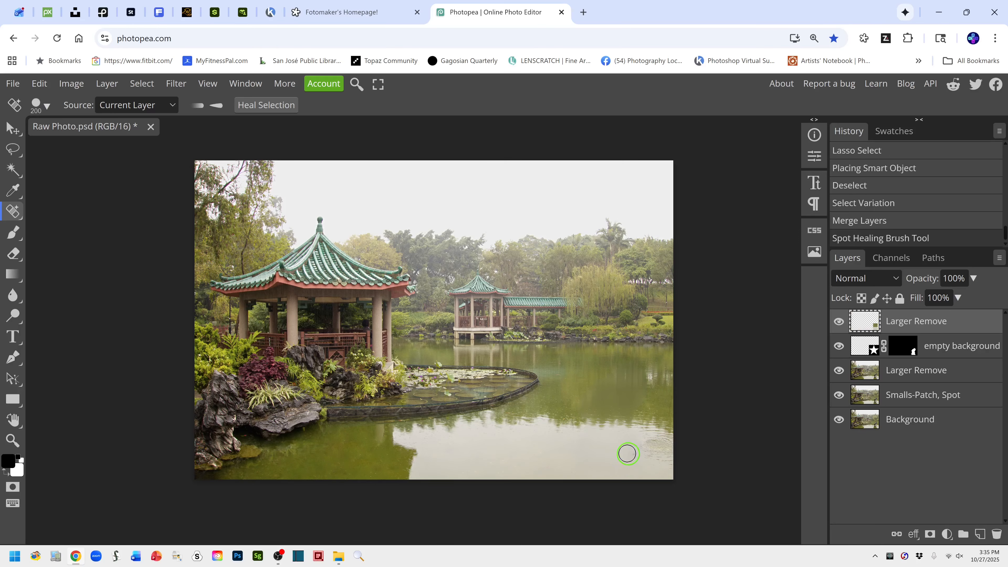
left_click(630, 455)
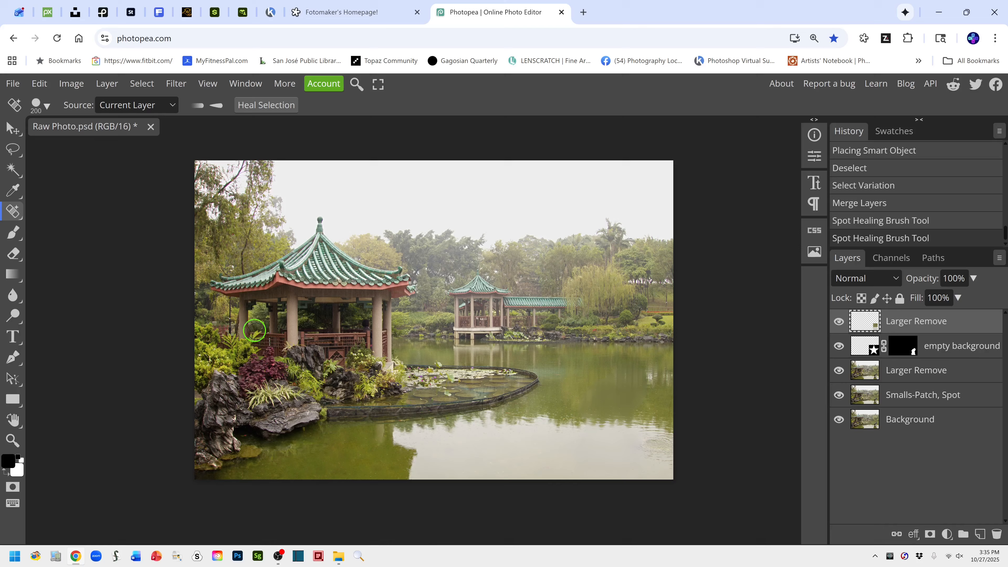
Step: Reduce the Spot Healing Brush to size 125 and heal the spot where the trees meet the large pavilion's roof
key("bracketleft")
key("bracketleft")
key("bracketleft")
left_click(231, 268)
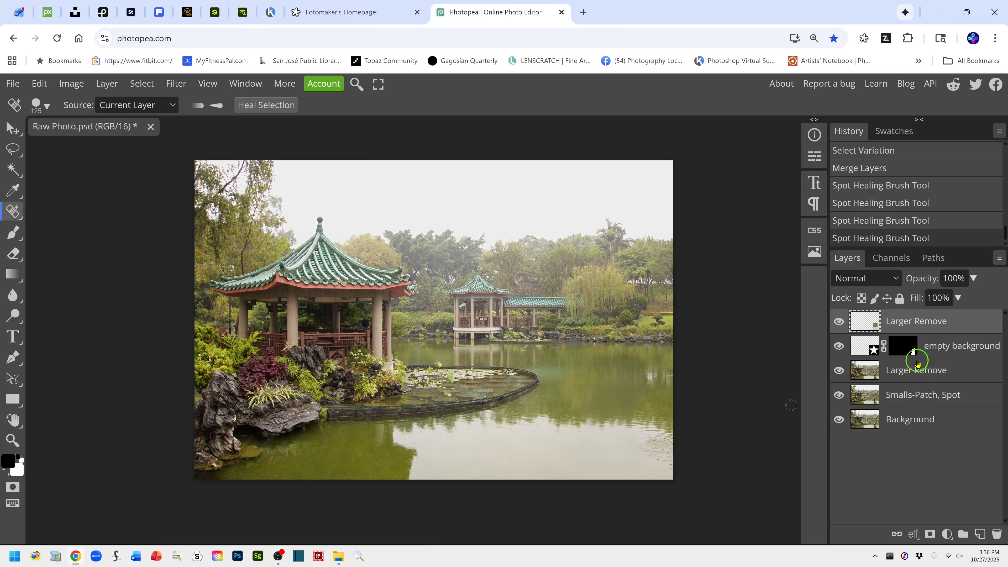
Step: Rename the healed top layer as "Remove Large Rock" and stamp all visible layers into another merged layer
double_click(901, 323)
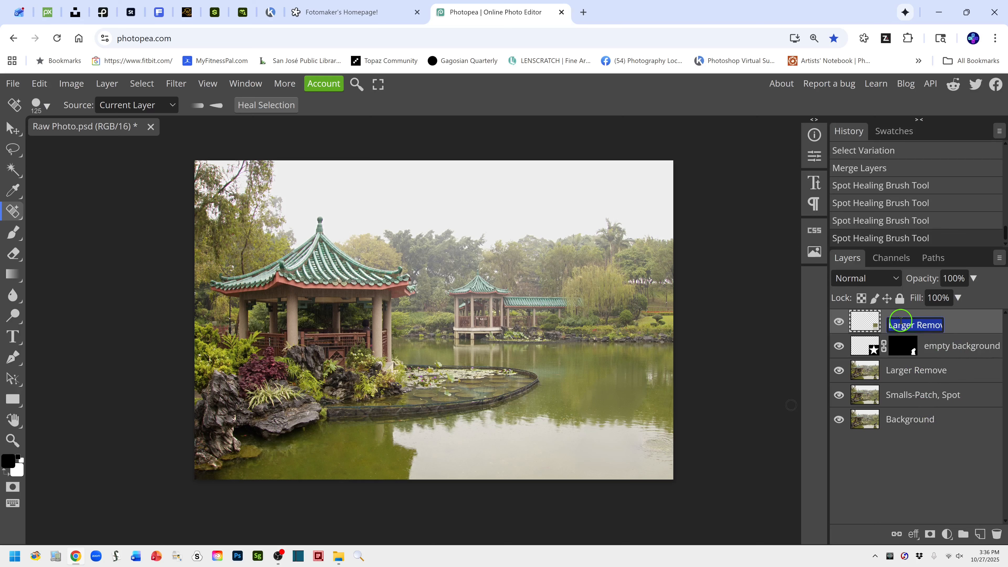
type("Remove L")
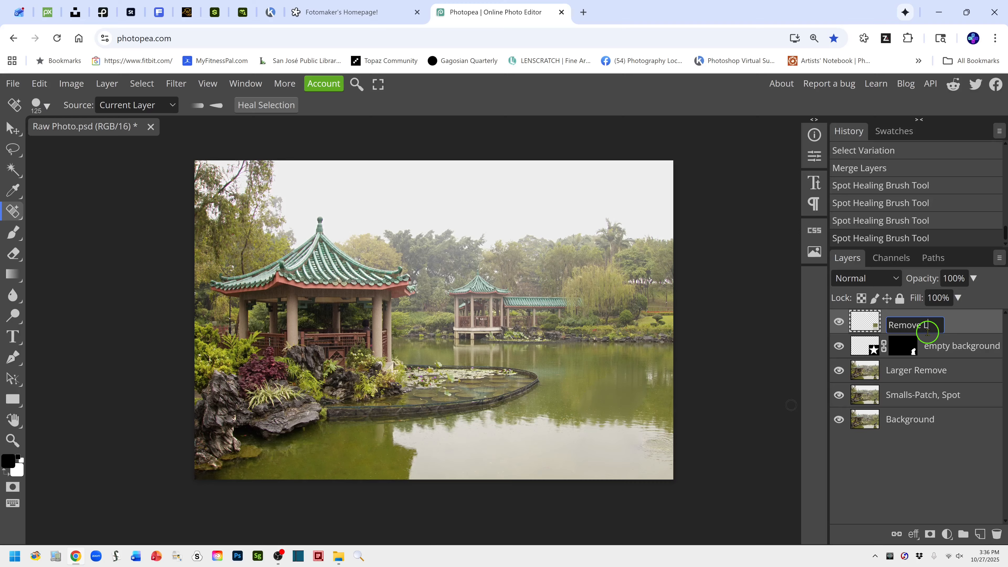
type("arge Rock")
key("Return")
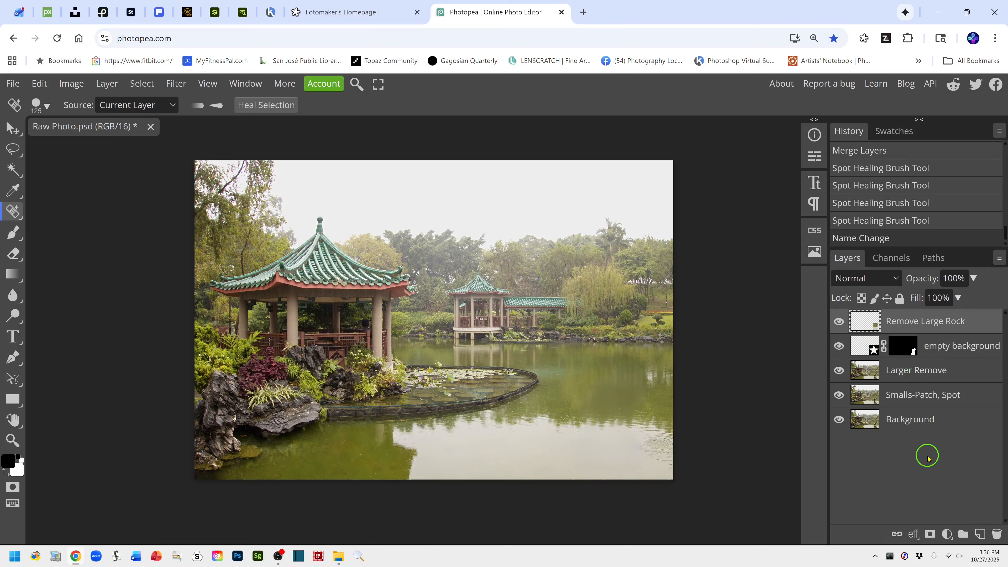
key("ctrl+shift+alt+e")
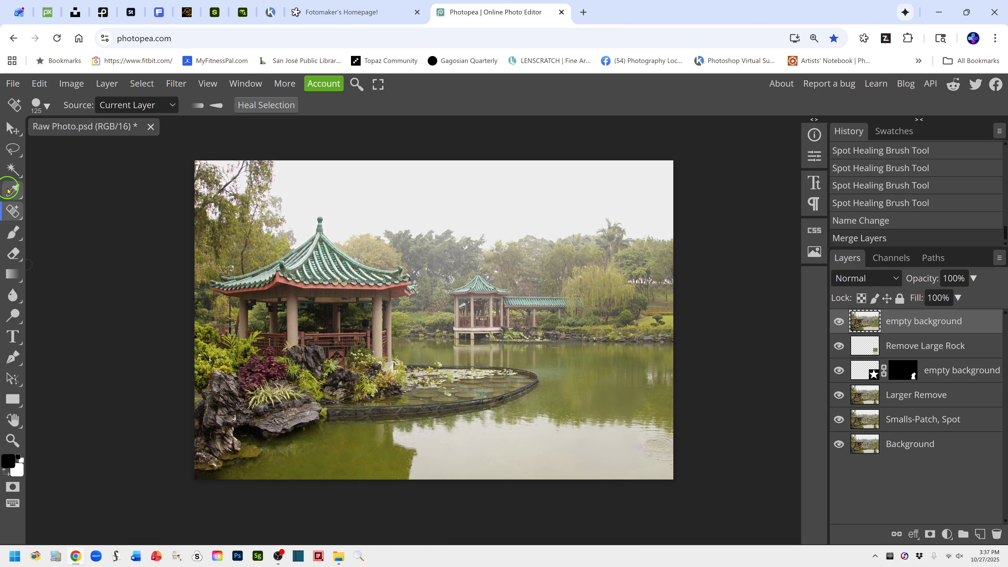
Step: Extend the canvas slightly beyond the photo's left and lower edges with the Crop Tool, using Content Aware to fill the new area
left_click(20, 199)
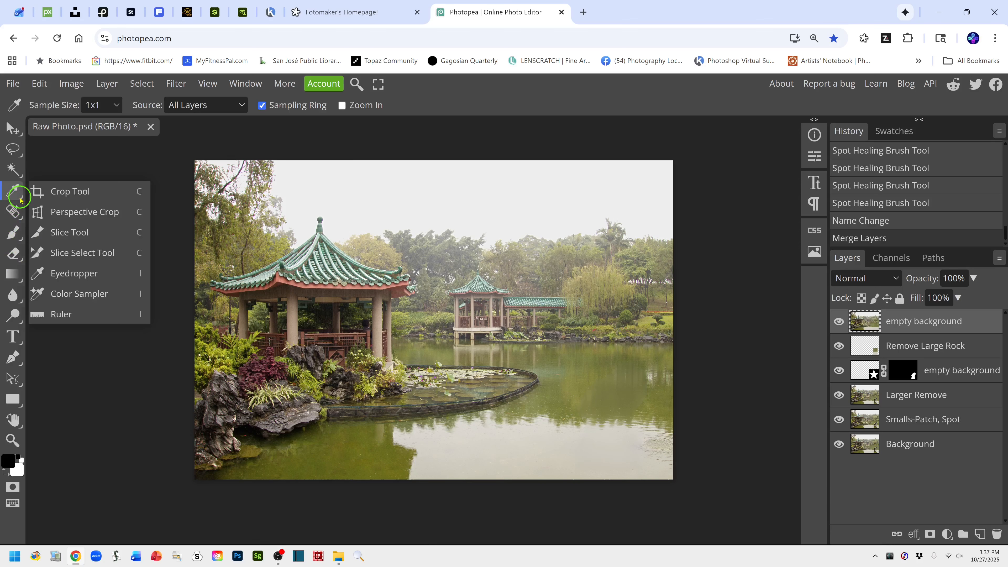
left_click(66, 191)
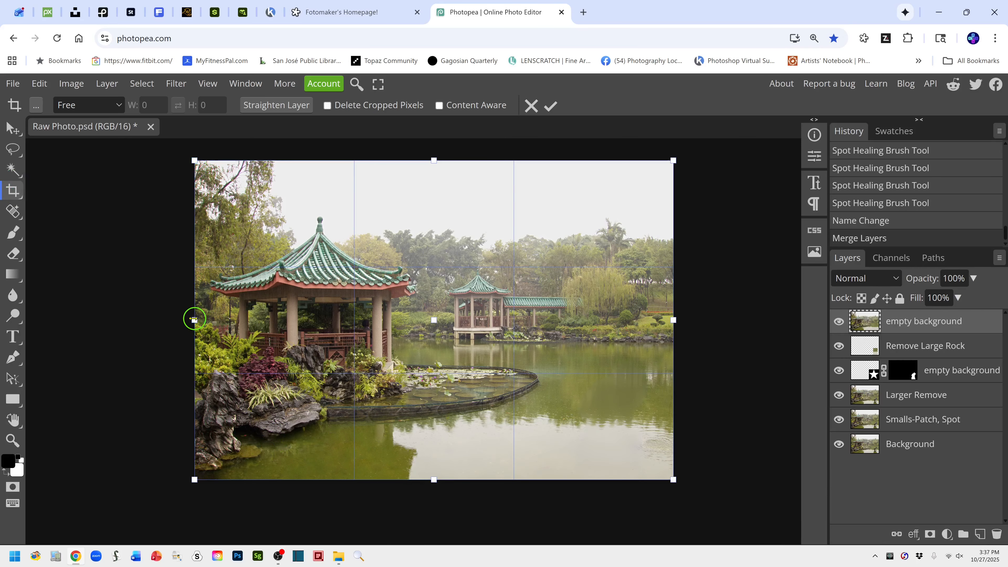
left_click_drag(194, 320, 183, 321)
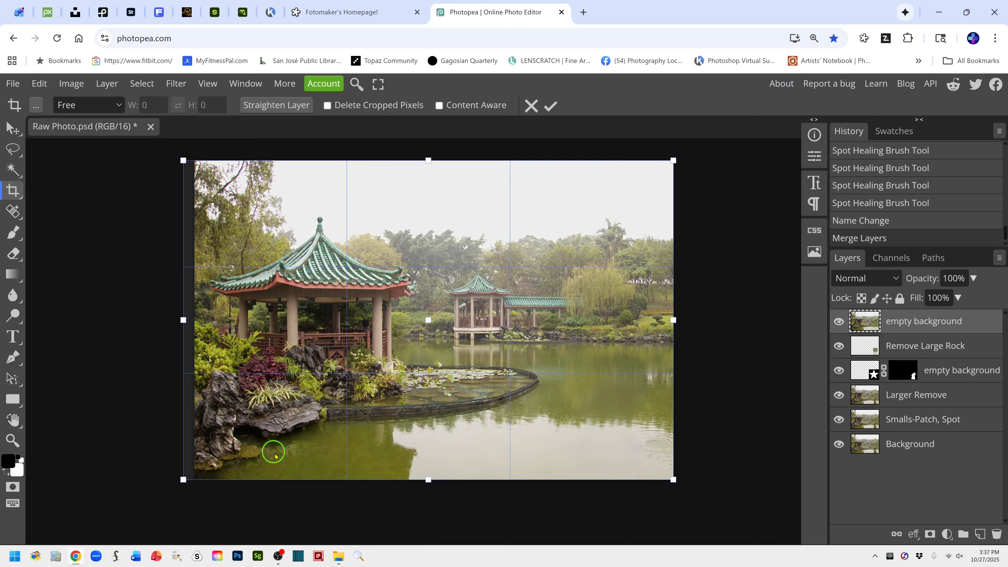
left_click_drag(428, 480, 427, 495)
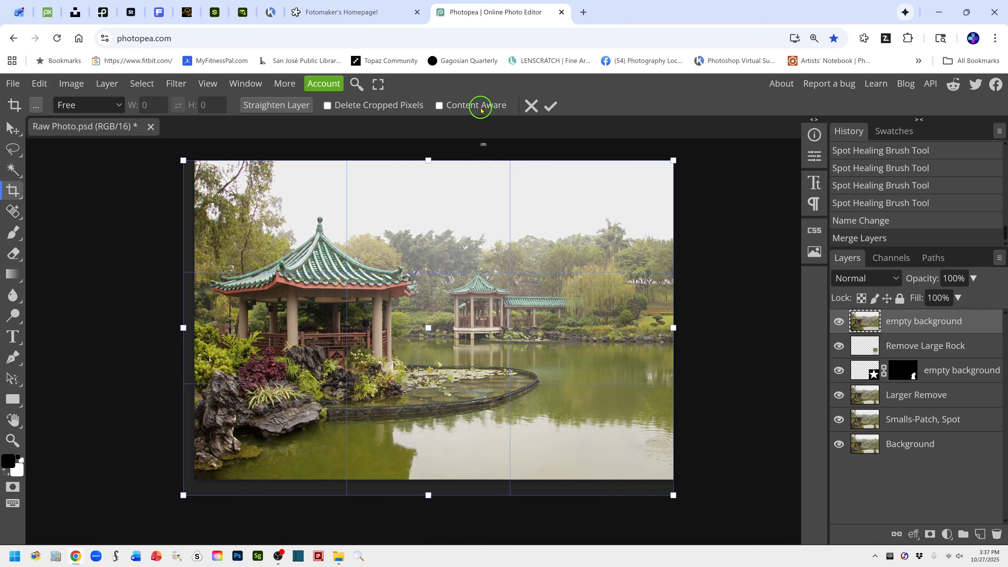
left_click(439, 105)
left_click(550, 107)
left_click(551, 108)
left_click(397, 361)
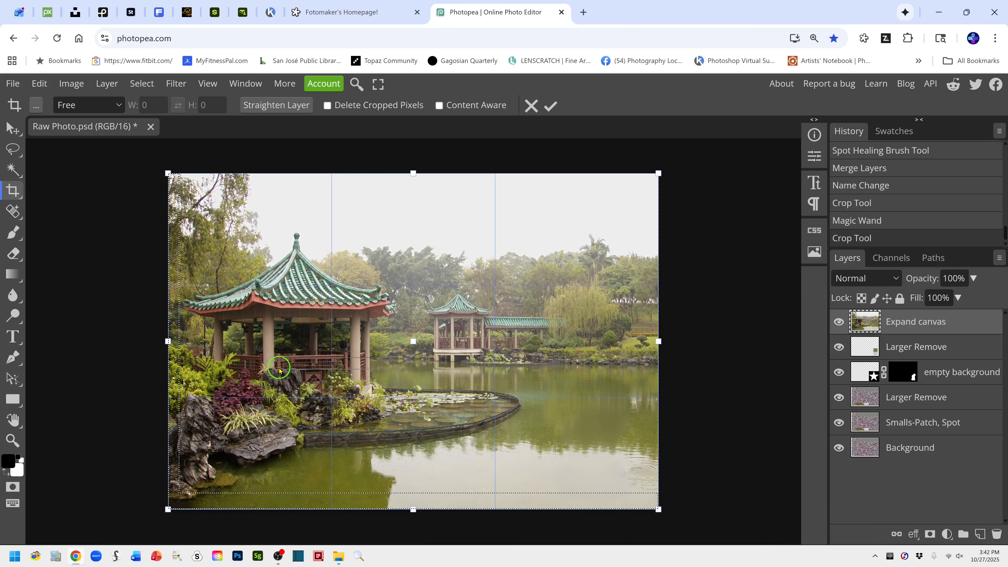
Step: Leave the crop, deselect the added border area with the Lasso and stamp all visible layers into a new merged layer
key("Escape")
left_click_drag(411, 357, 13, 149)
left_click(13, 148)
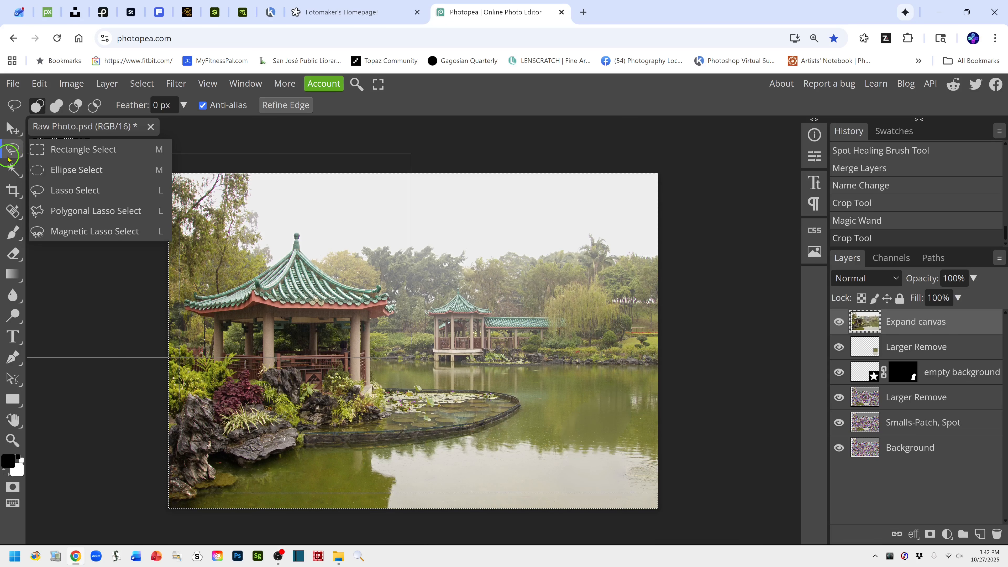
left_click(59, 191)
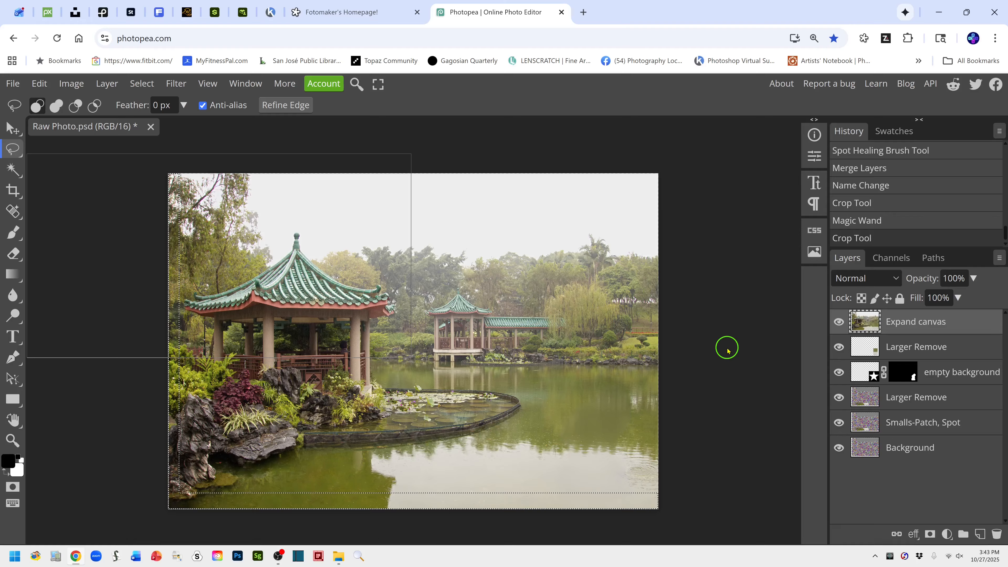
left_click(728, 350)
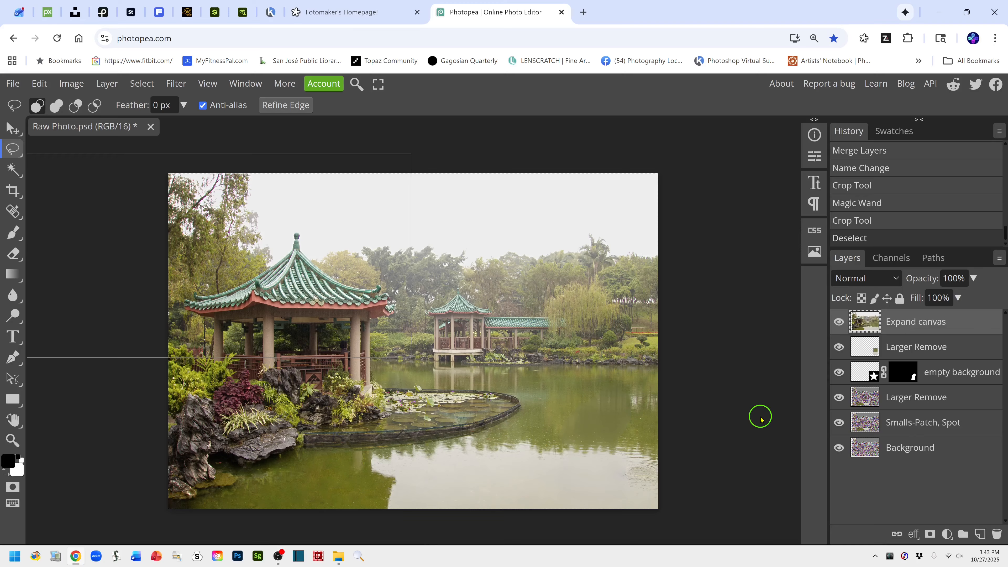
key("shift")
key("ctrl+alt+shift+e")
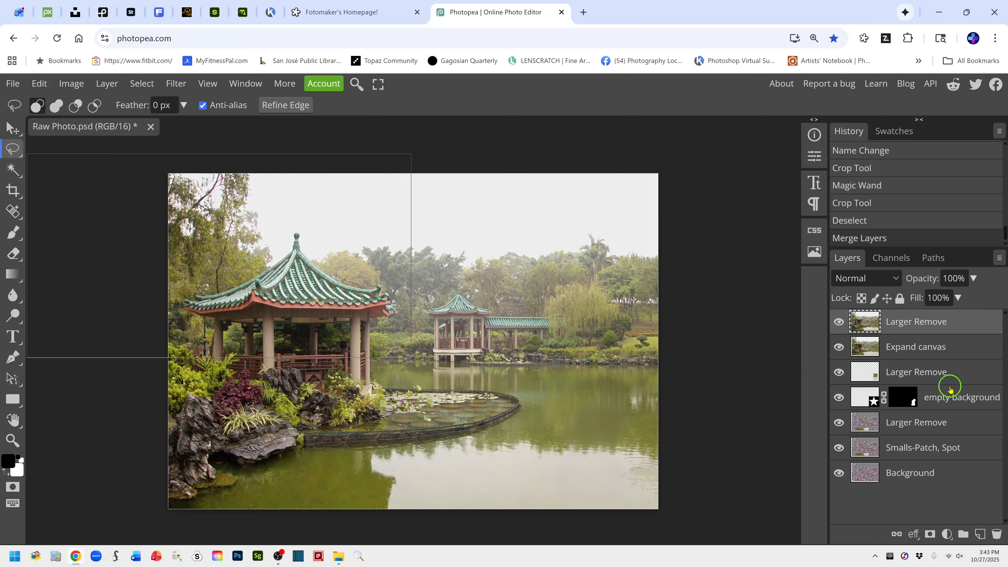
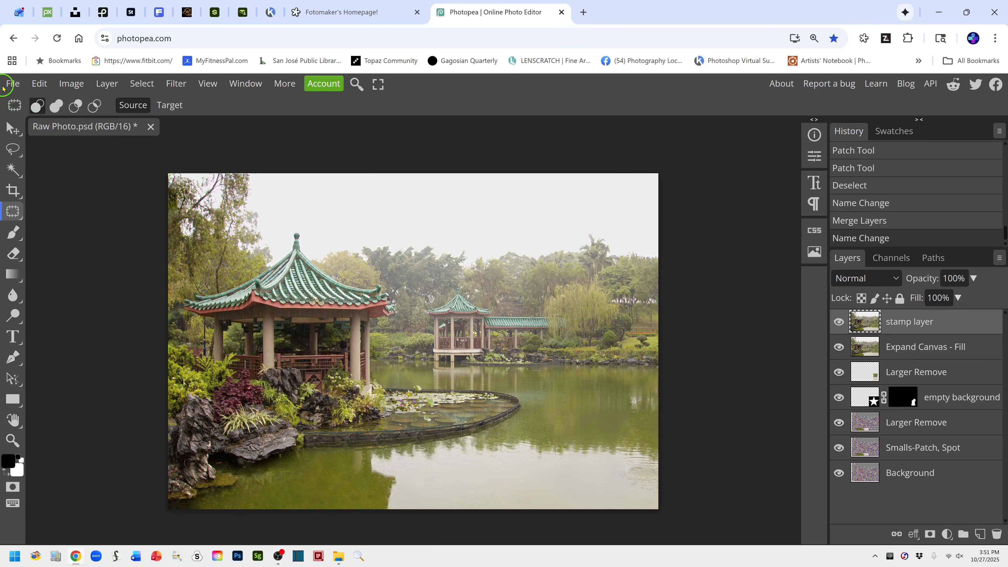
Step: Place 2-AdobeStock_JapaneseStoneLantern_1164834625.jpeg into the photo and move it over the water in the photo's lower right corner
left_click(13, 84)
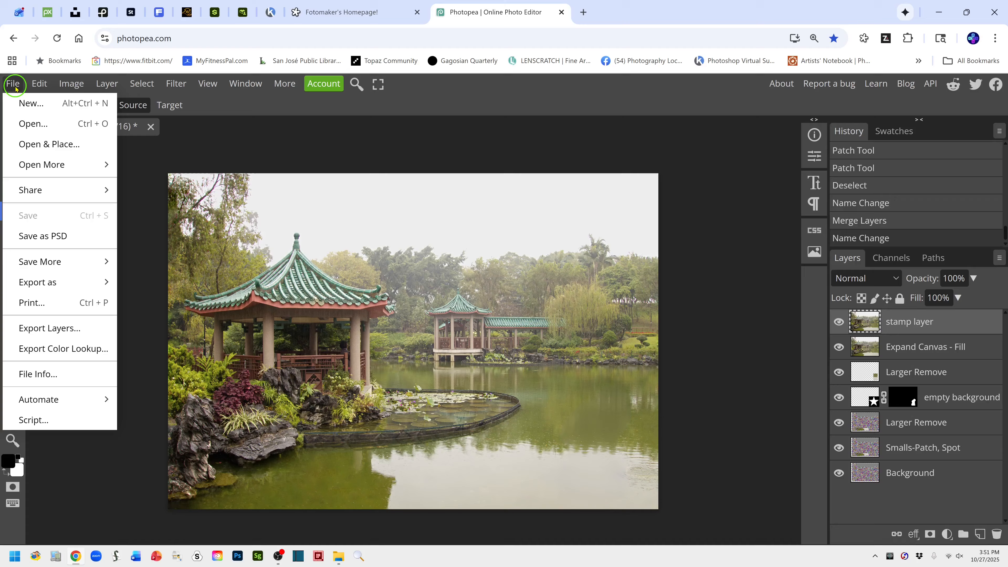
left_click(47, 145)
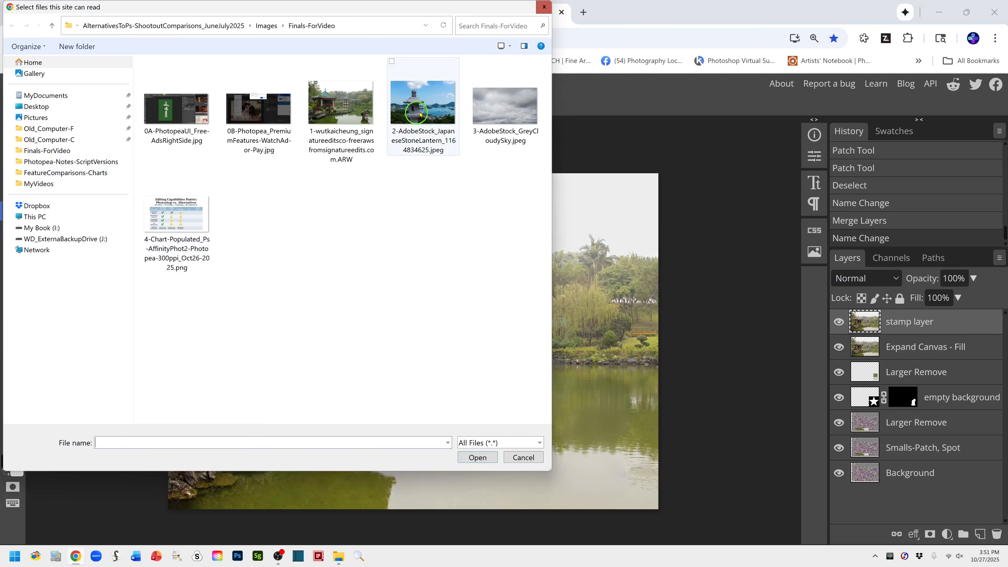
left_click(420, 114)
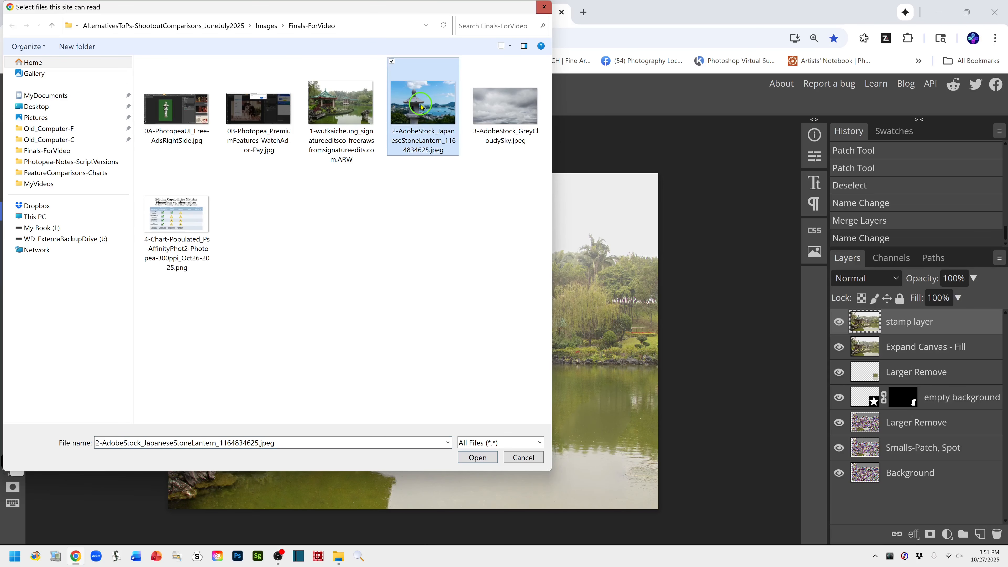
left_click(478, 458)
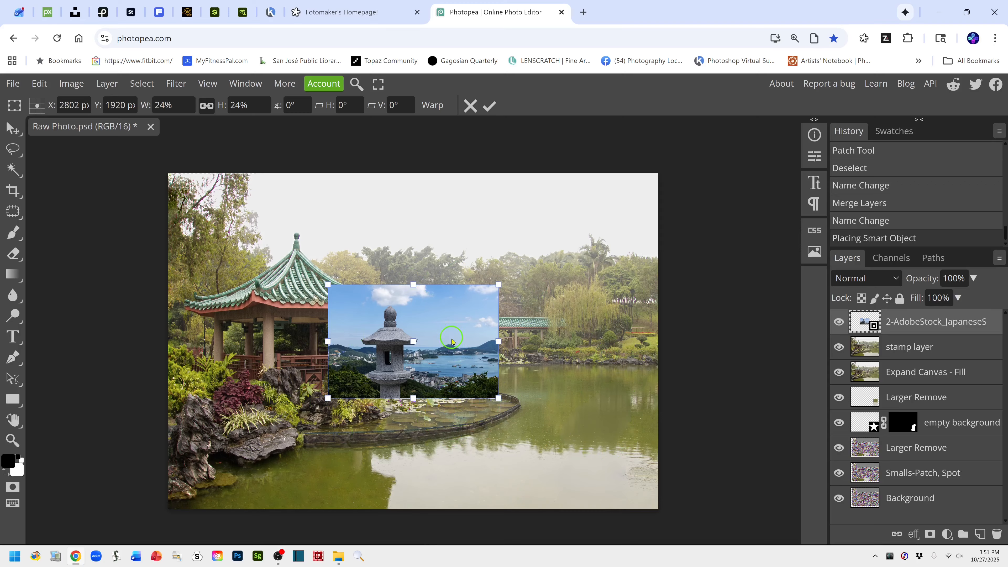
left_click_drag(452, 341, 545, 326)
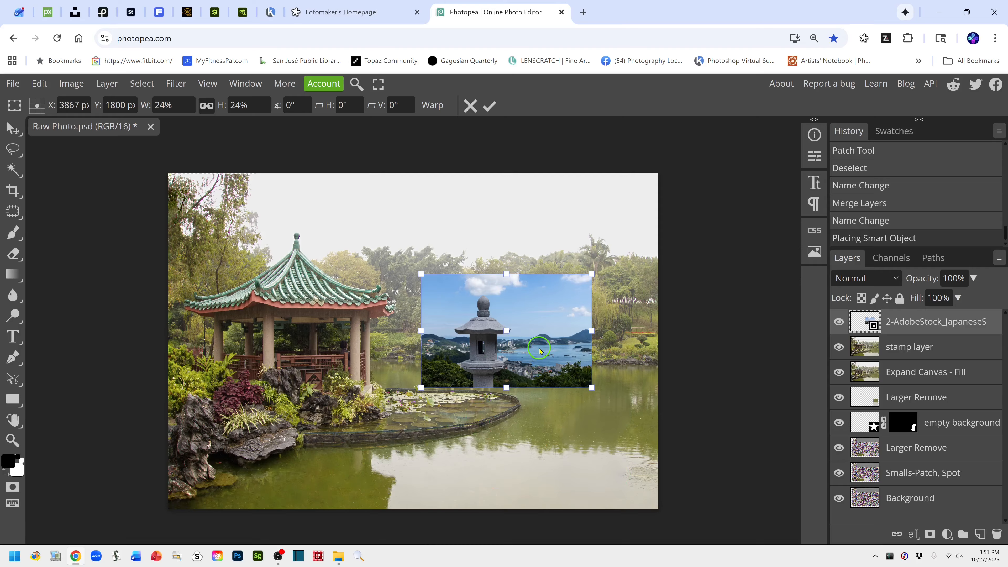
left_click_drag(541, 351, 593, 465)
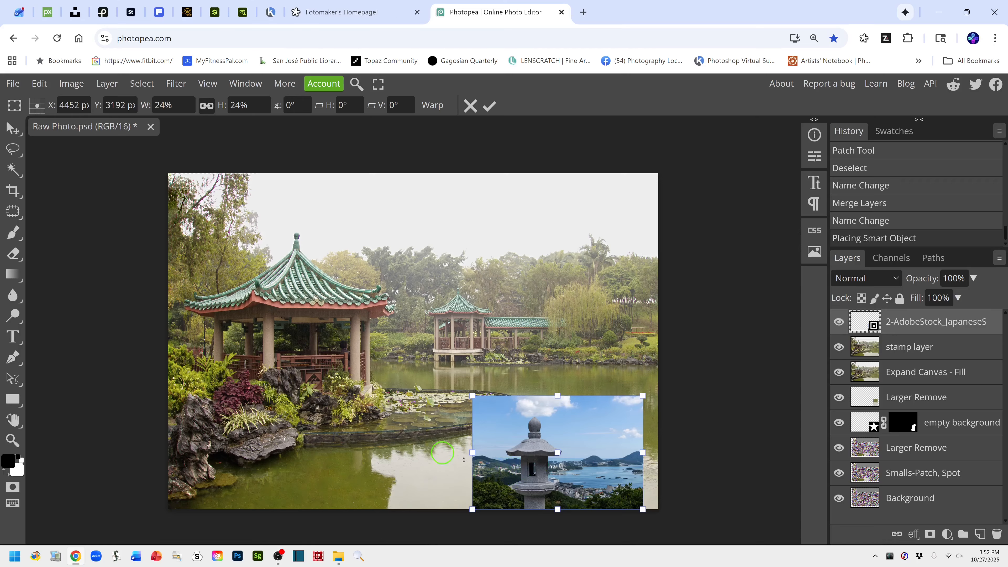
Step: Scale the lantern image to about 26% wide and 24% high, and shift it partly past the photo's right edge
left_click(40, 88)
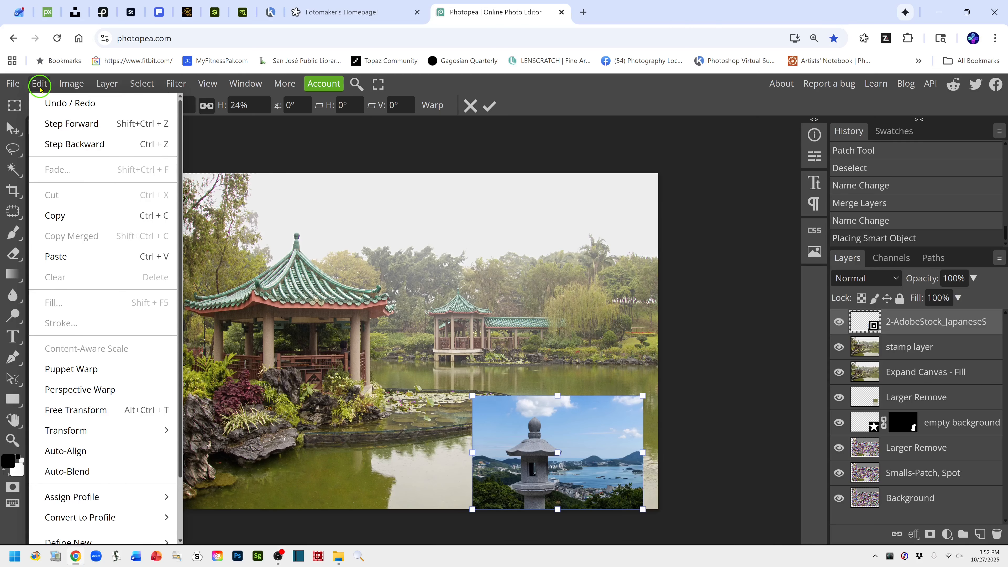
mouse_move(105, 430)
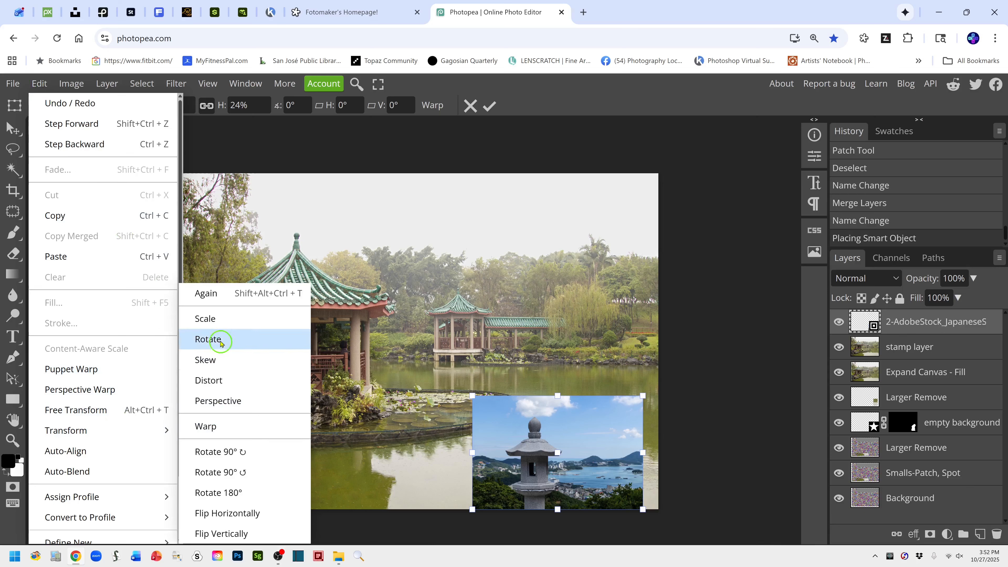
left_click(213, 320)
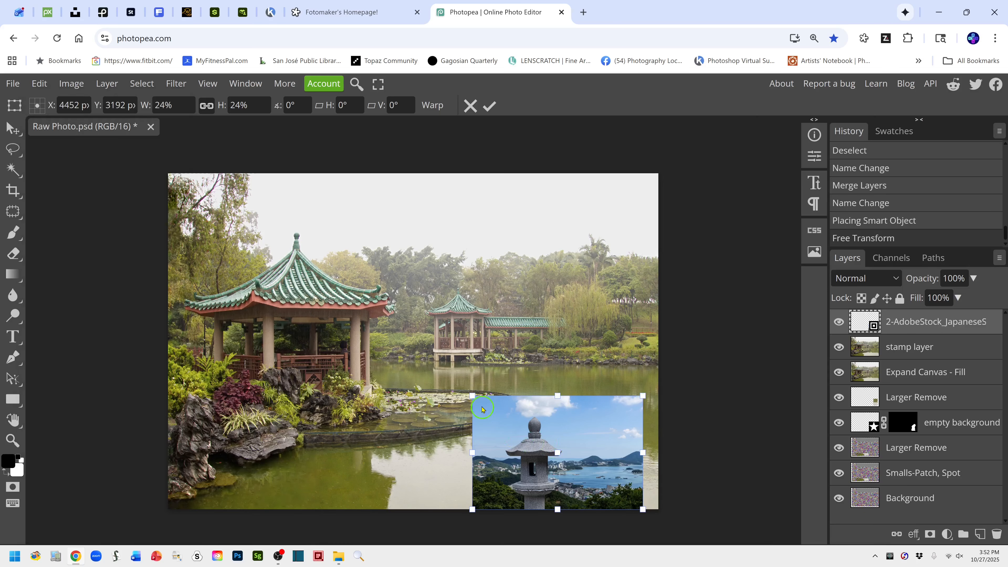
left_click_drag(472, 396, 454, 388)
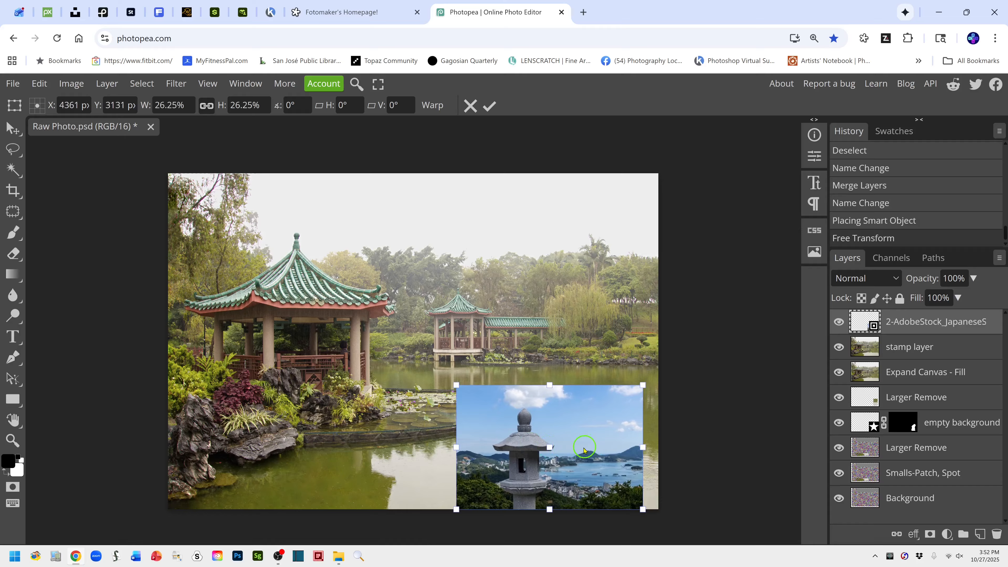
left_click_drag(583, 450, 622, 448)
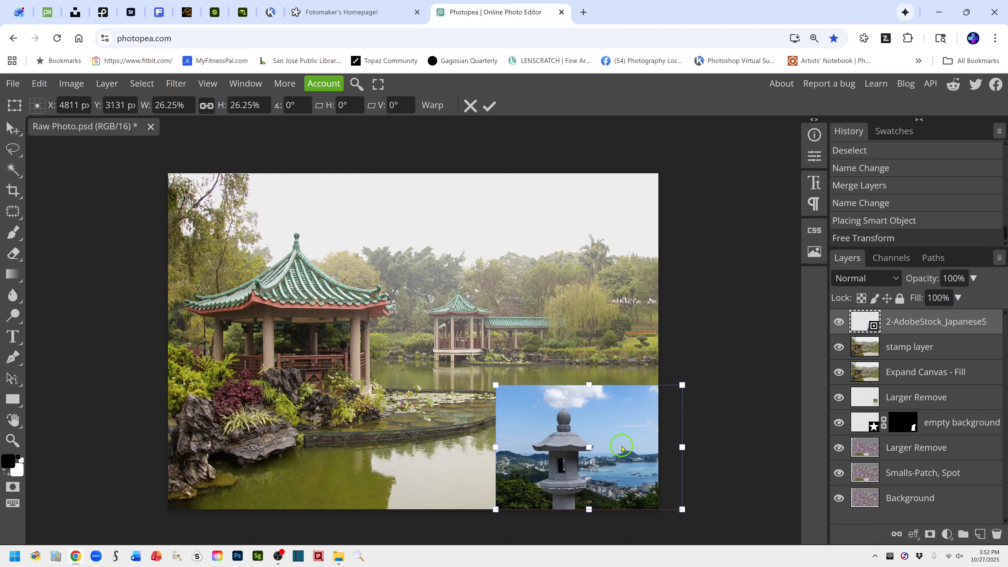
left_click_drag(622, 448, 626, 448)
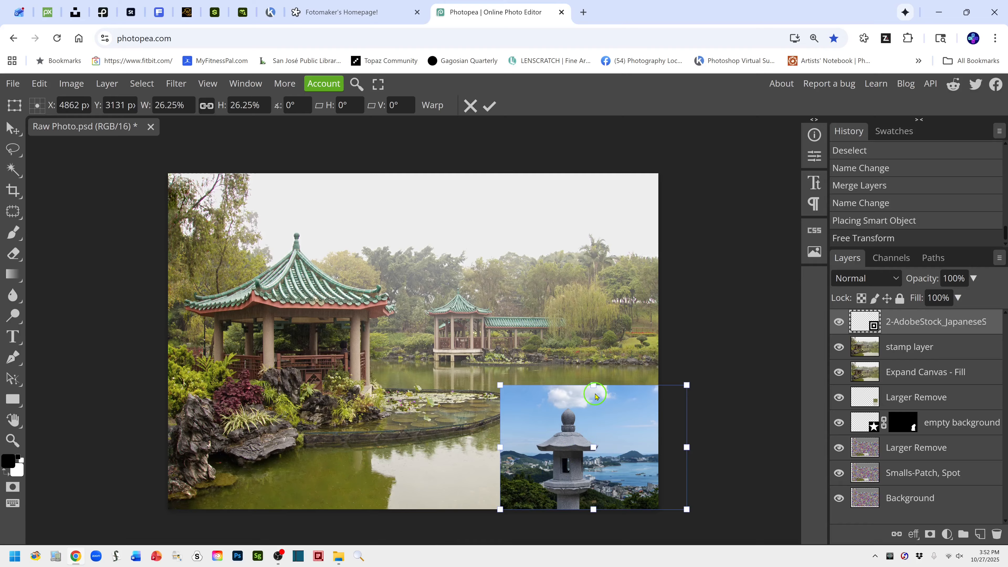
left_click_drag(594, 386, 593, 394)
left_click_drag(504, 451, 497, 451)
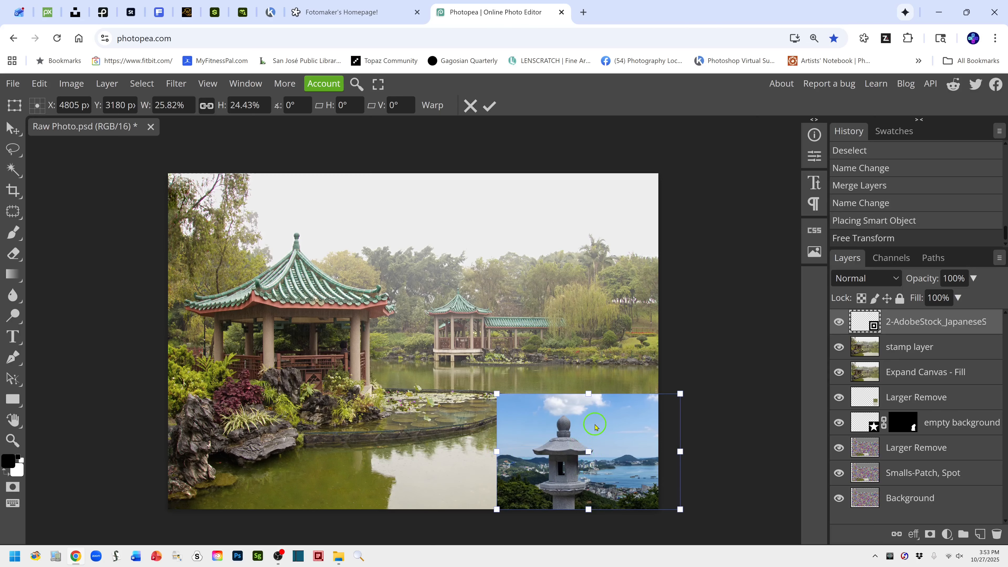
left_click_drag(594, 427, 600, 426)
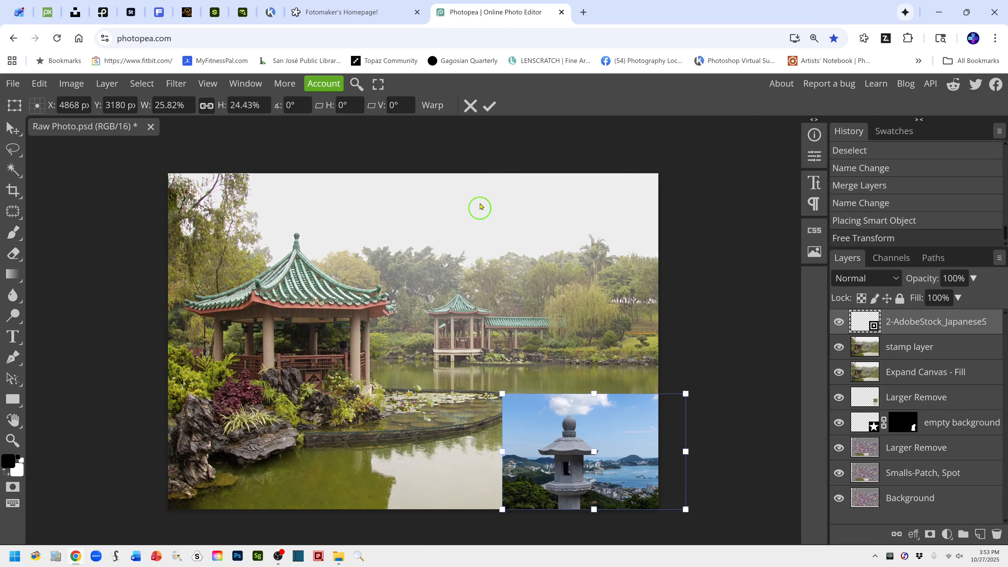
left_click(489, 106)
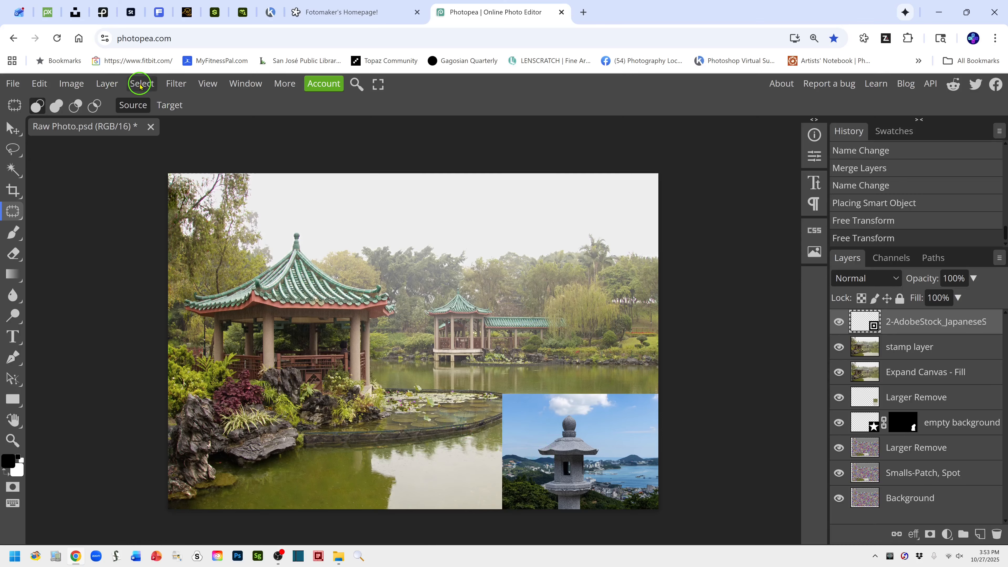
Step: Remove the lantern image's background with Remove BG and move the cut-out lantern slightly to the right along the photo's lower edge
left_click(131, 84)
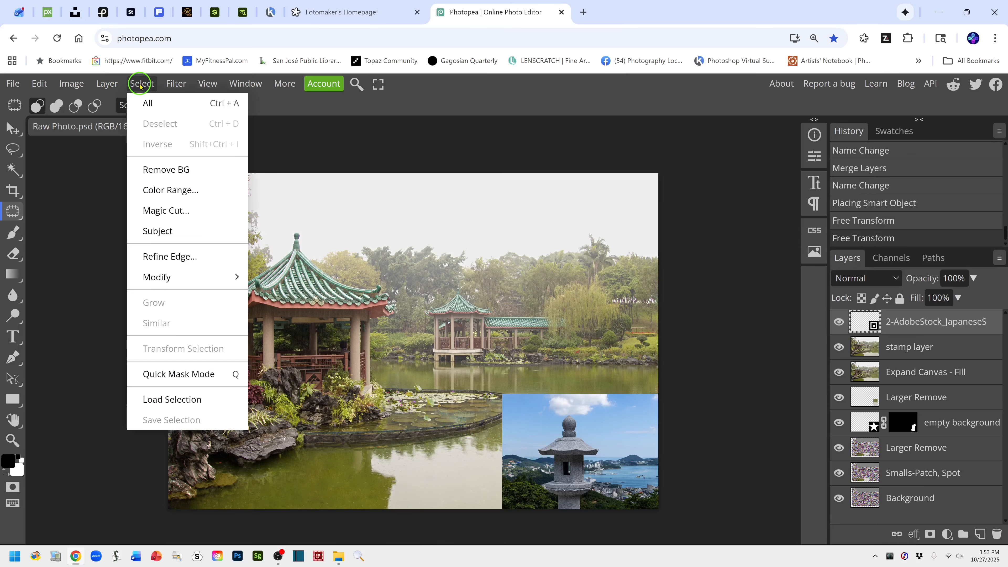
left_click(166, 170)
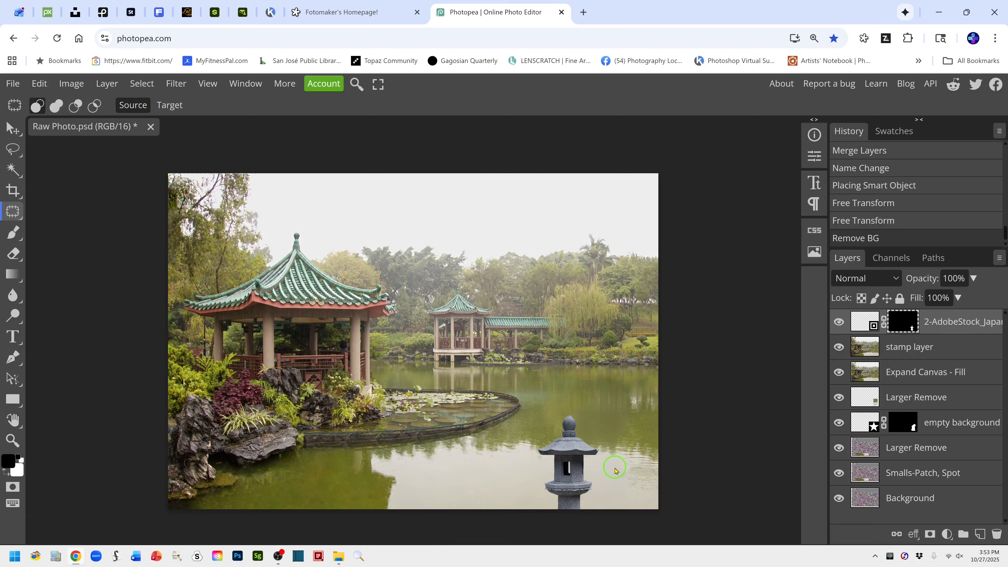
left_click_drag(567, 466, 575, 480)
left_click(8, 131)
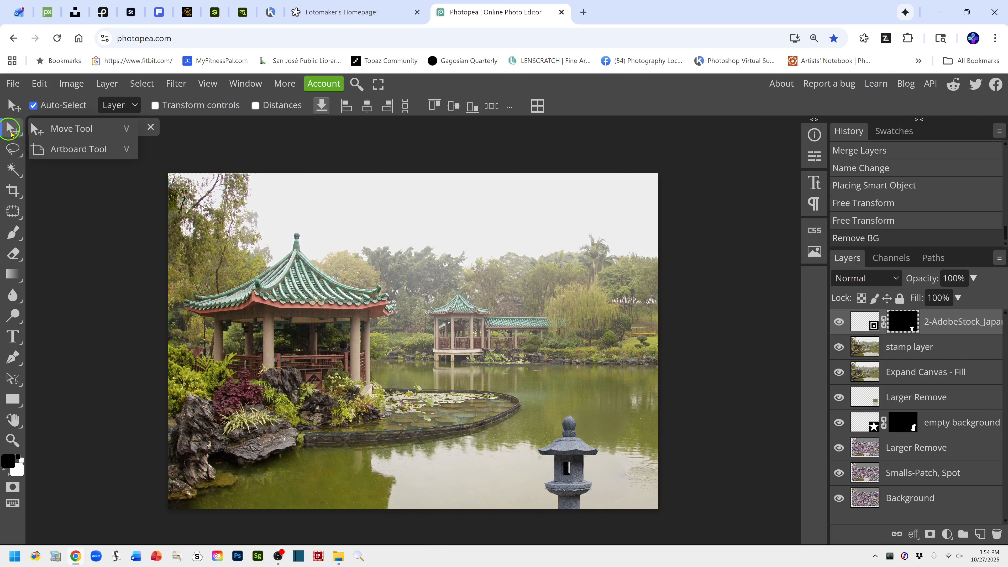
left_click(68, 130)
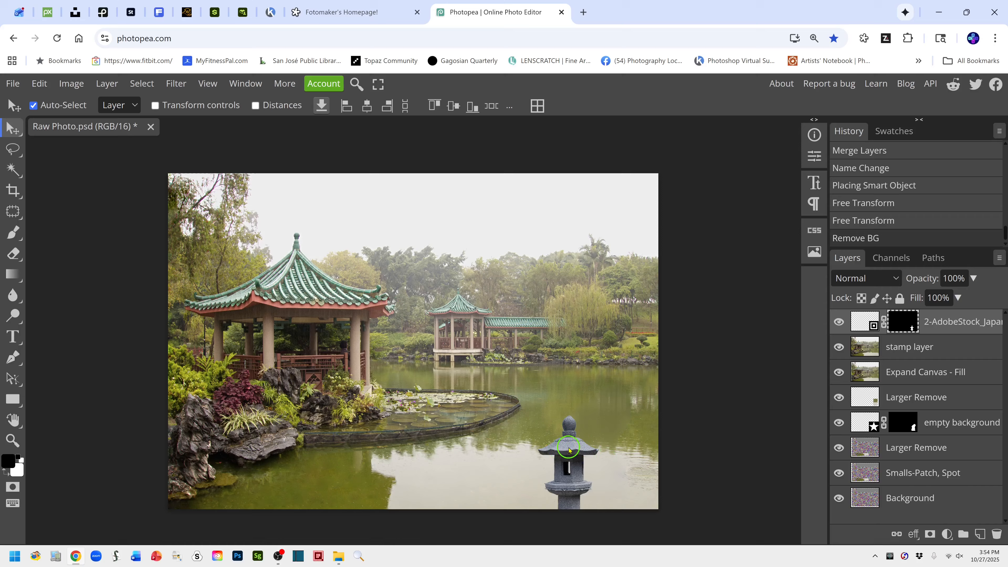
left_click_drag(566, 450, 585, 449)
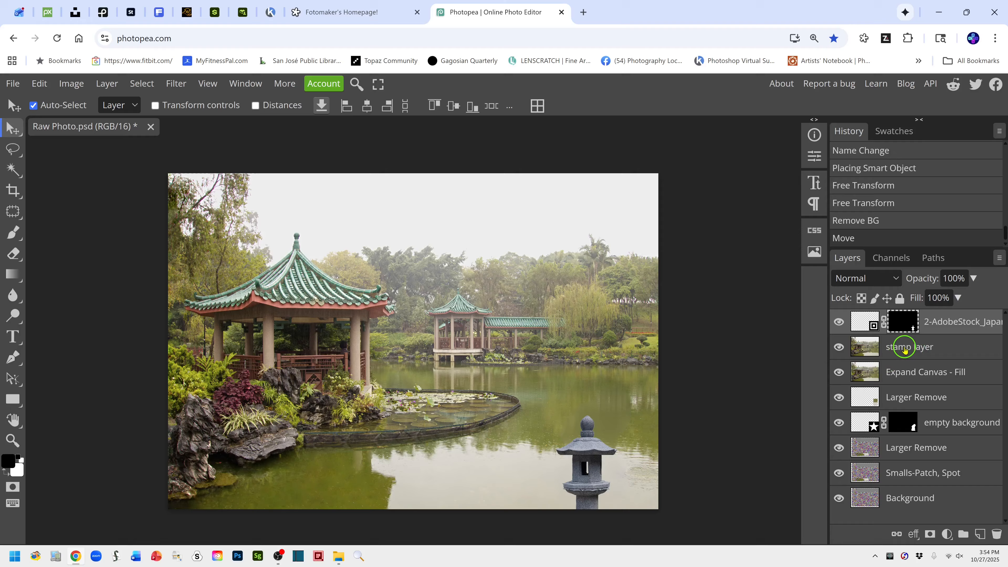
Step: Sample an olive green (#85844b) from the garden photo's stamp layer as the foreground colour with the Eyedropper
left_click(879, 350)
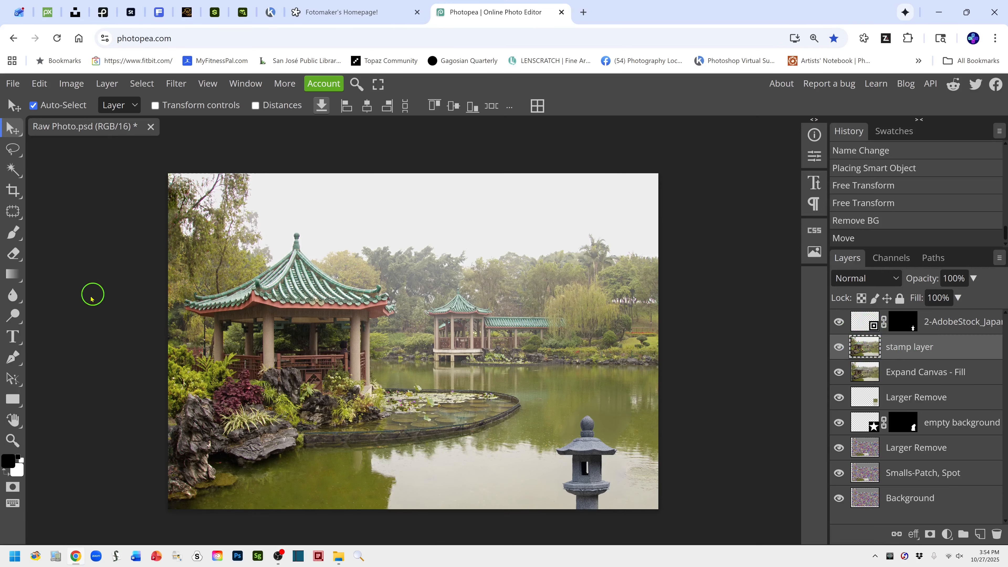
left_click(20, 218)
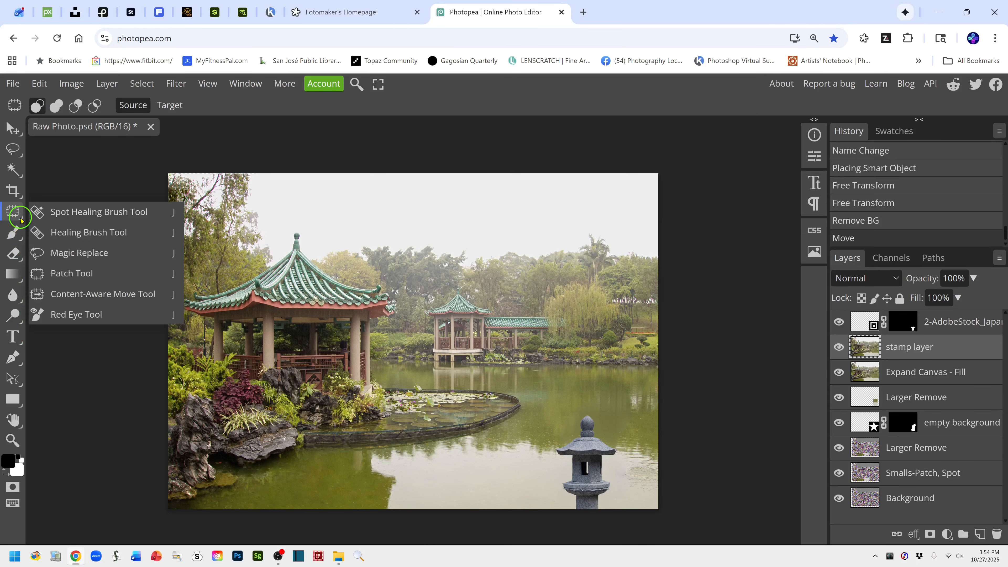
left_click(19, 199)
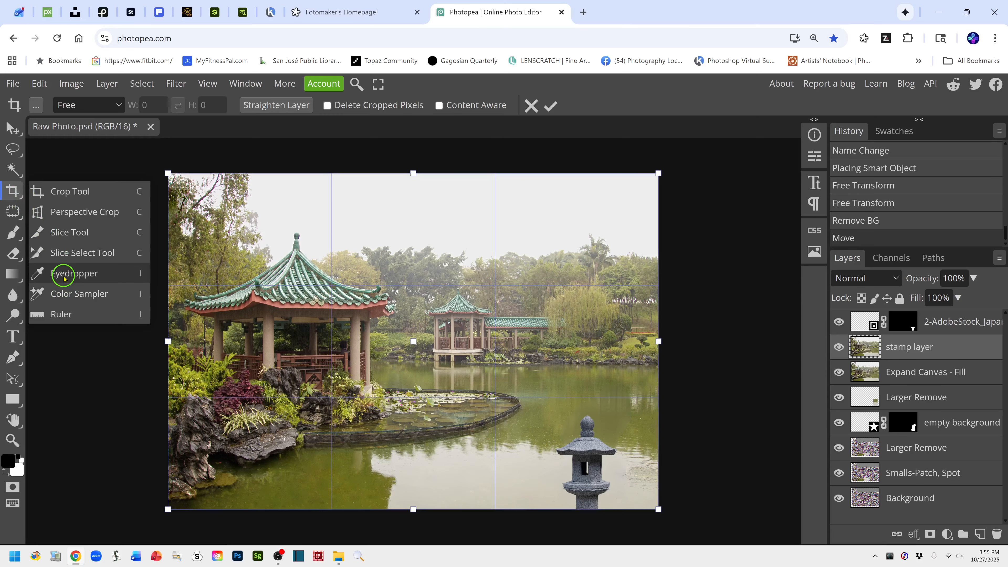
left_click(68, 283)
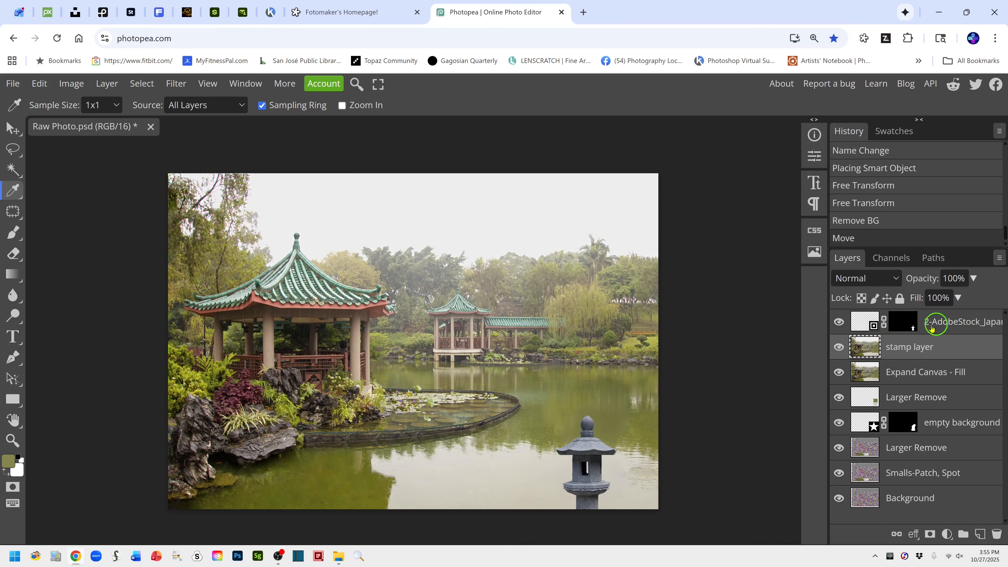
Step: View the stone lantern's layer mask on its own and load the mask as a selection
left_click(865, 322)
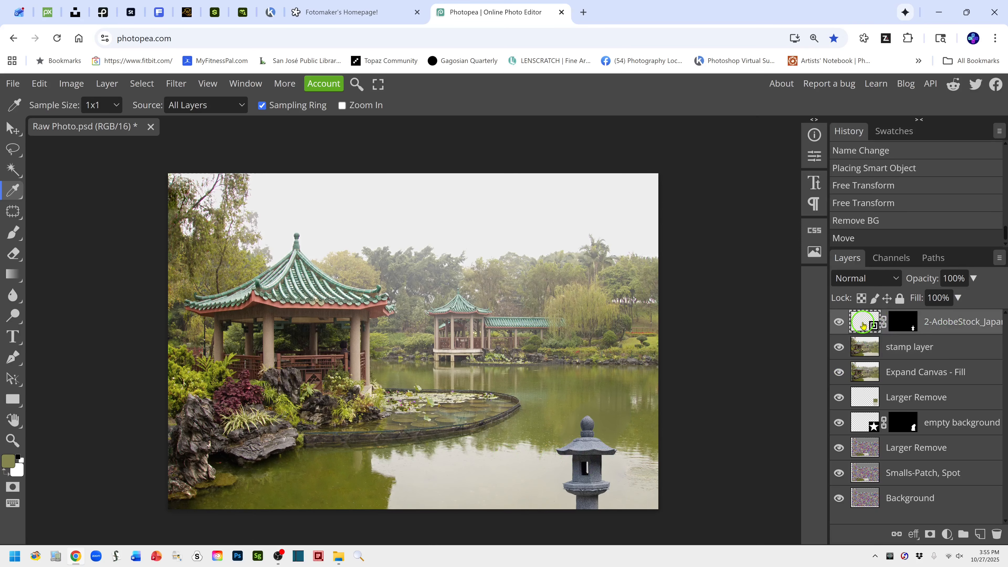
left_click(909, 329, "alt")
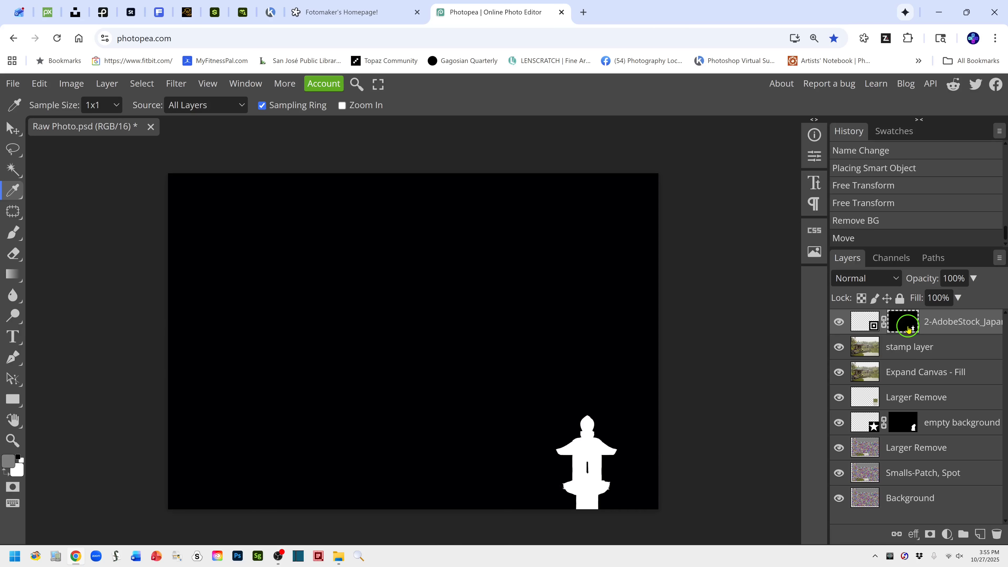
left_click(909, 329, "alt")
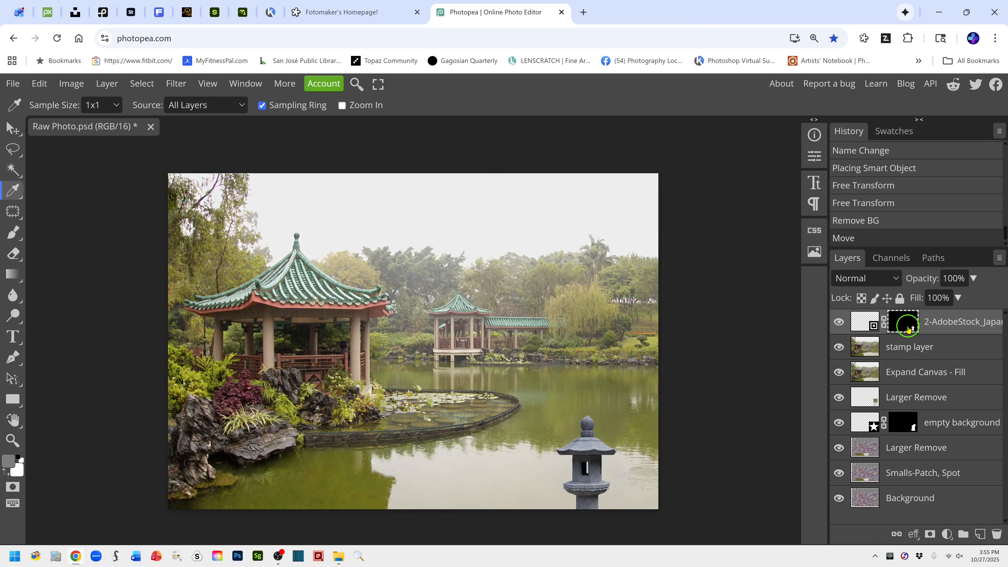
left_click(862, 327)
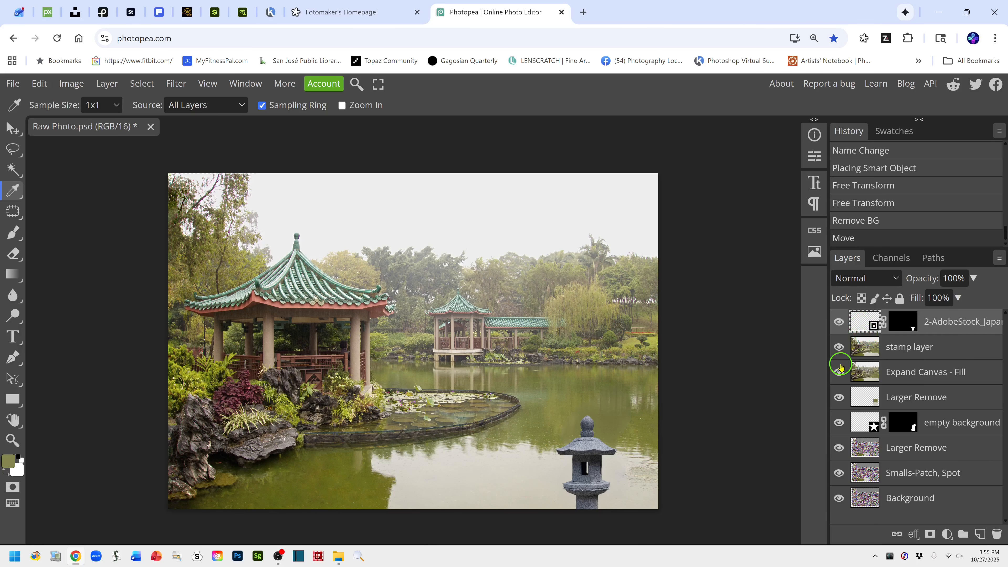
left_click(902, 325, "ctrl")
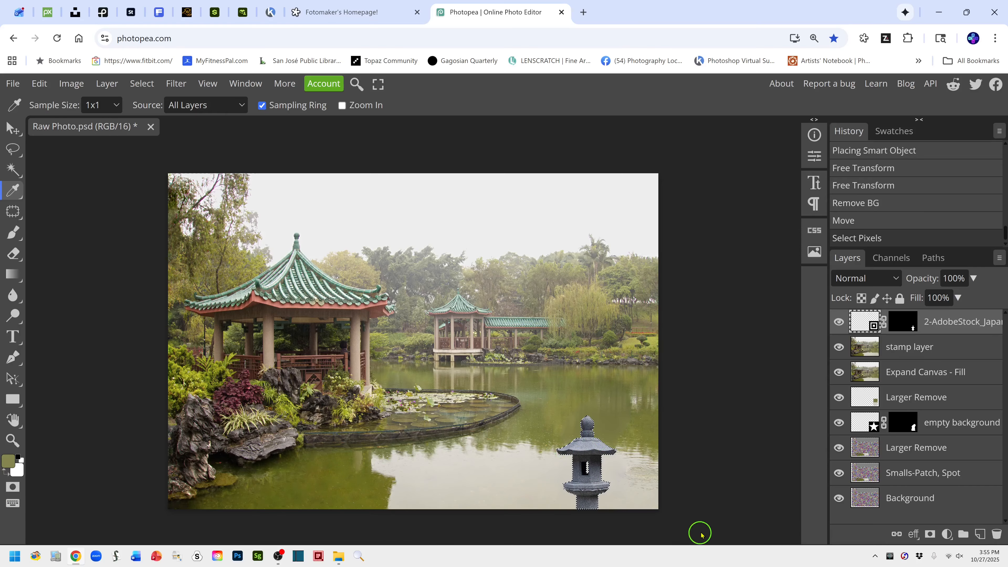
Step: Add a Color Fill layer in the sampled olive green #85844b over the selected lantern and set its blend mode to Color
left_click(948, 536)
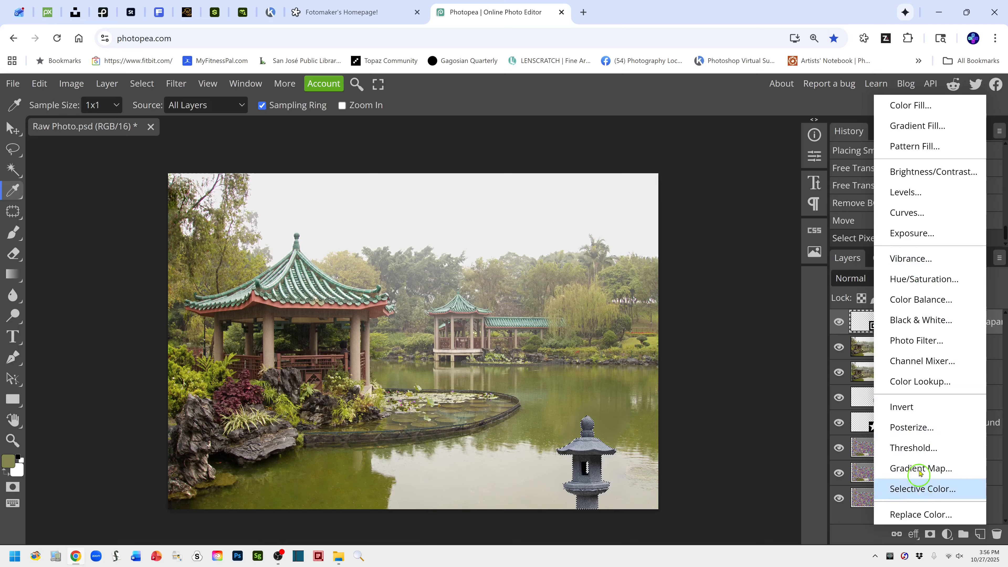
left_click(906, 105)
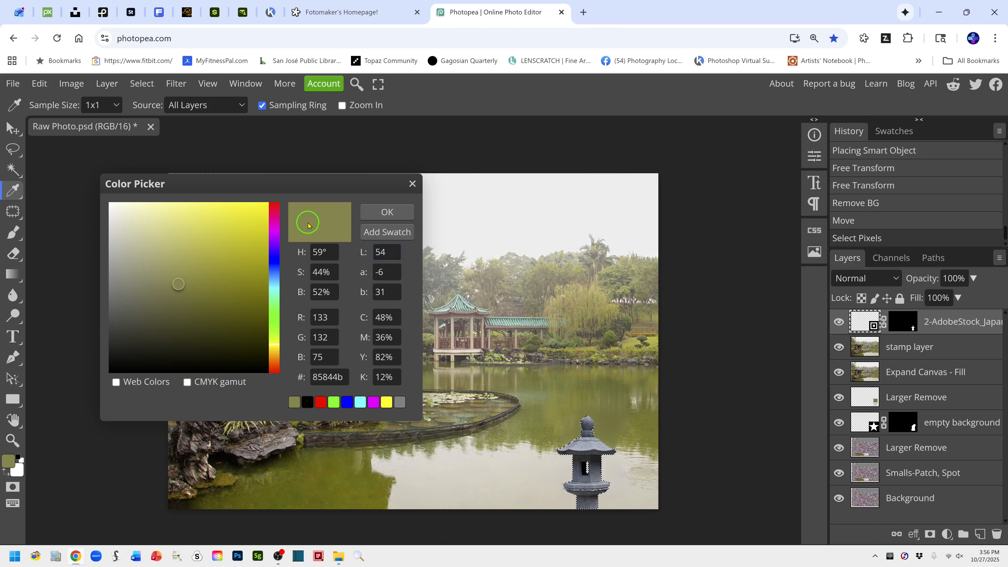
left_click(387, 212)
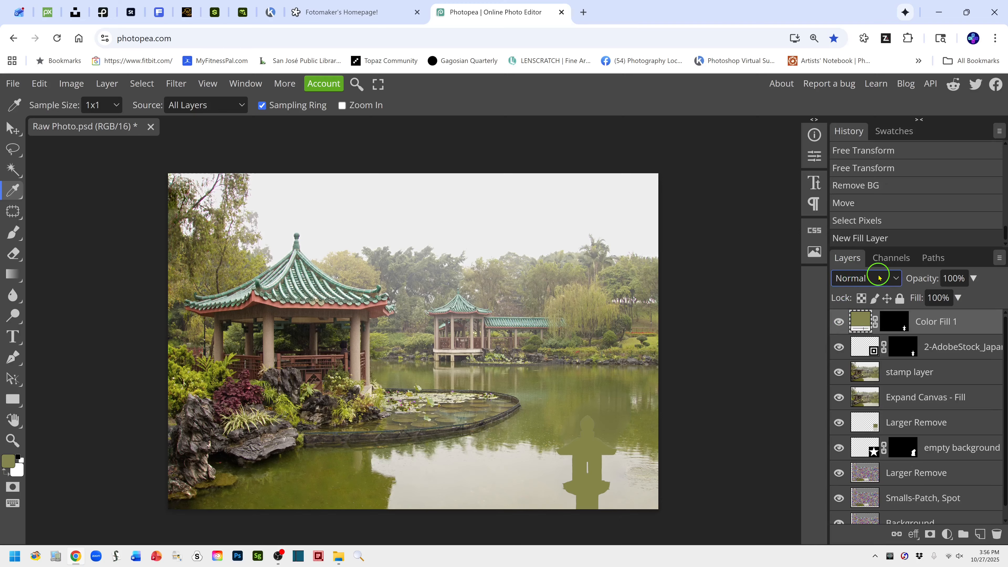
left_click(896, 280)
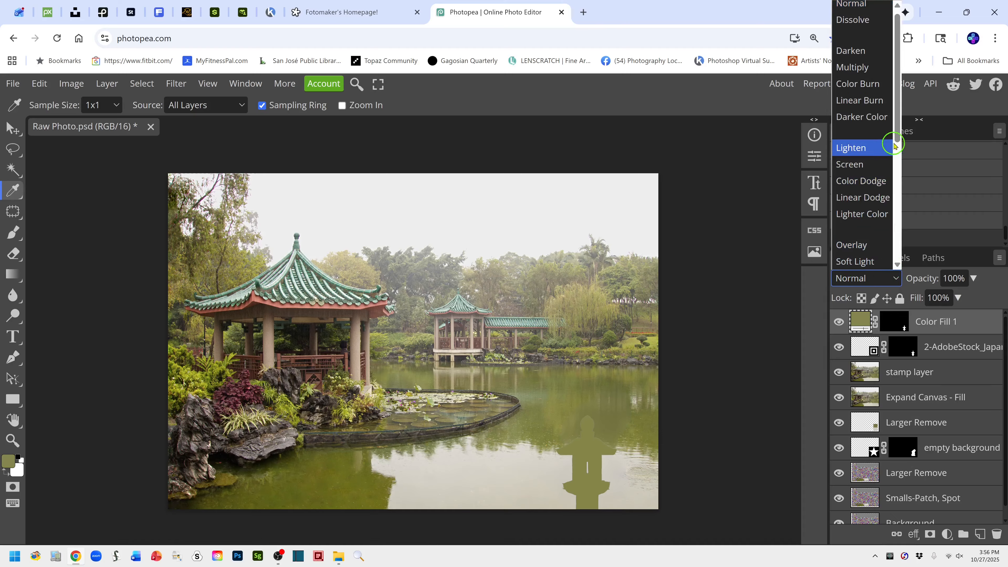
left_click_drag(897, 135, 891, 261)
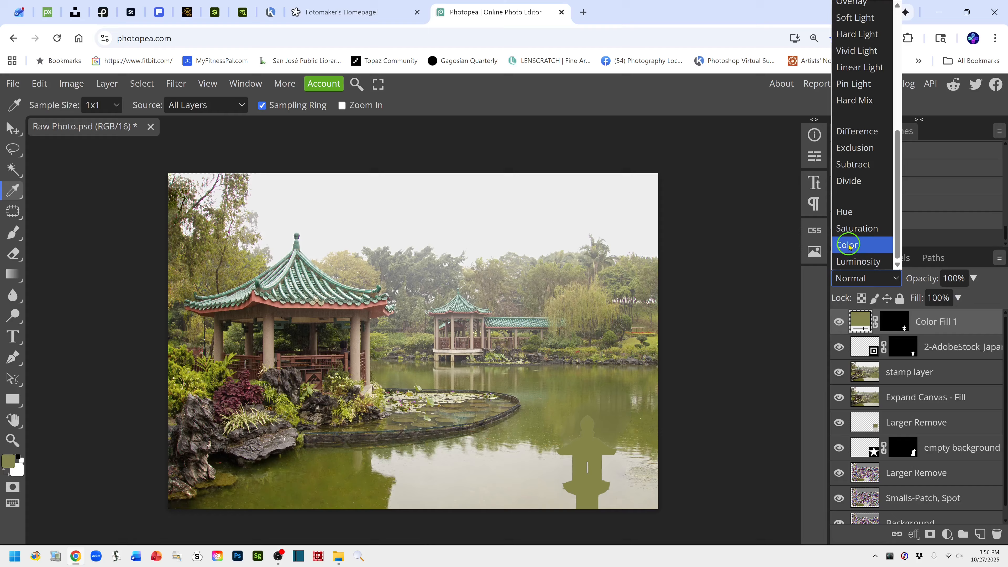
left_click(864, 246)
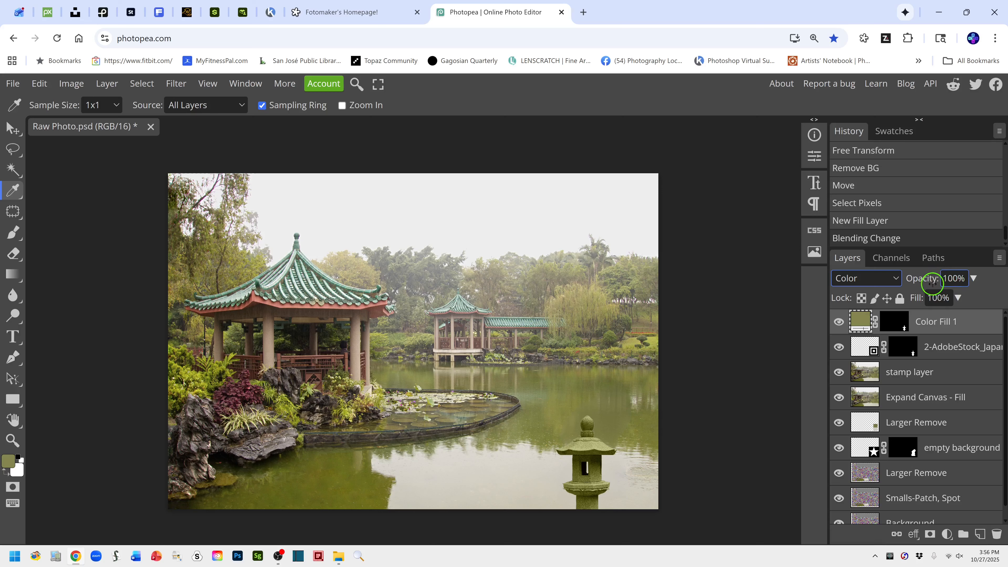
Step: Lower the olive Color Fill layer's opacity to about 47% so the tint on the lantern softens
left_click_drag(931, 280, 903, 286)
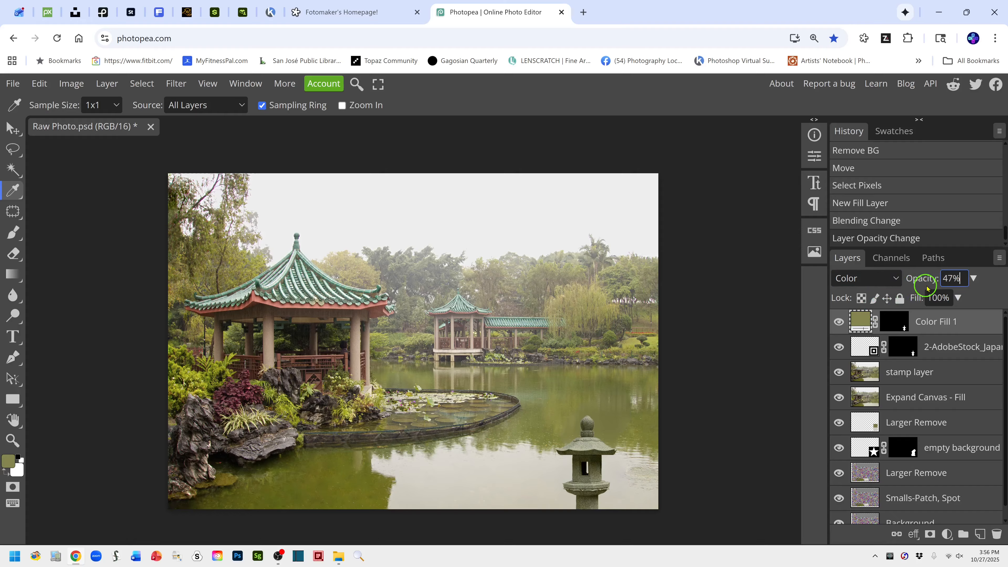
left_click_drag(924, 279, 921, 281)
Step: Stamp all visible layers into a new layer at the top of the stack and rename it "stamp layer"
key("ctrl+shift+alt+e")
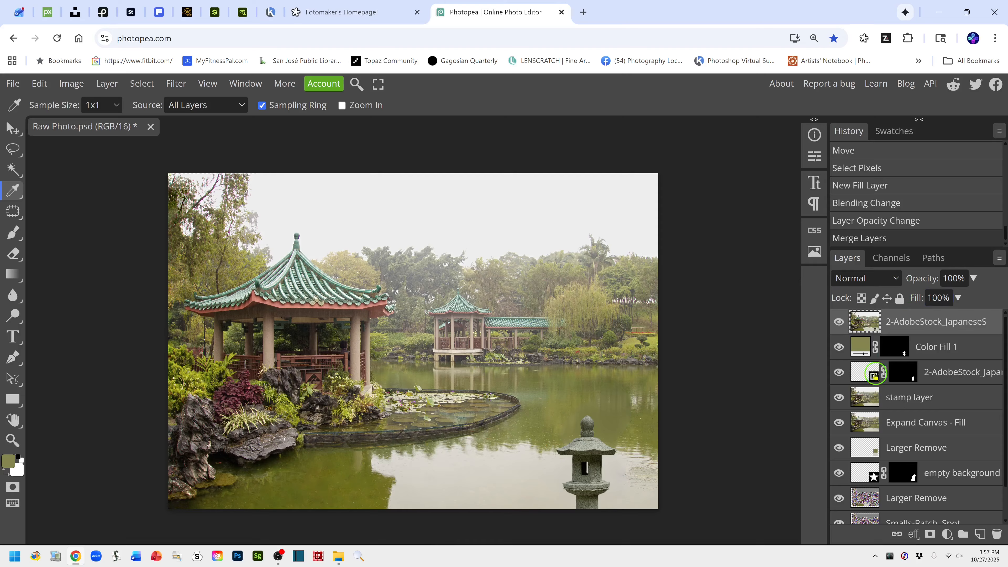
double_click(913, 321)
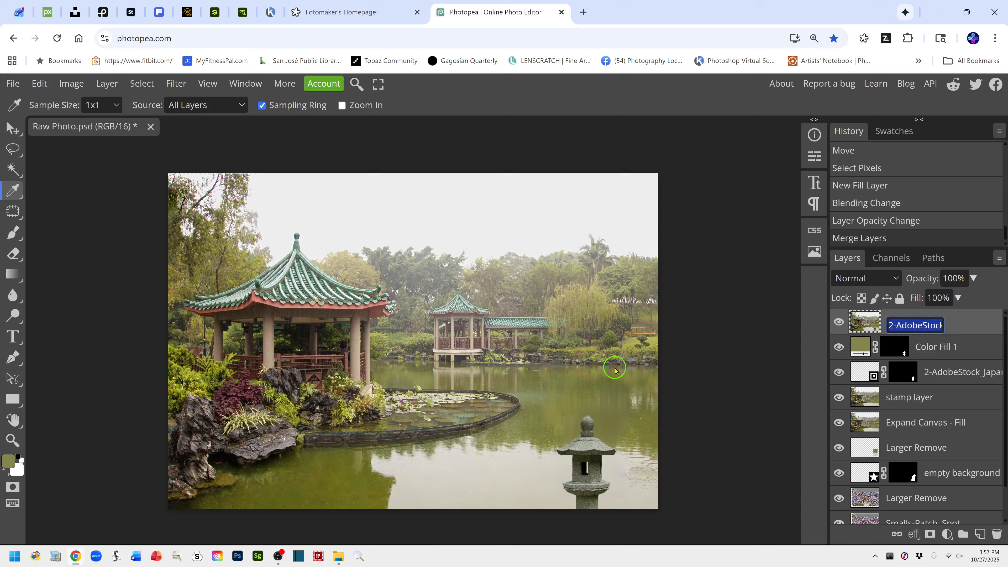
type("stamp la")
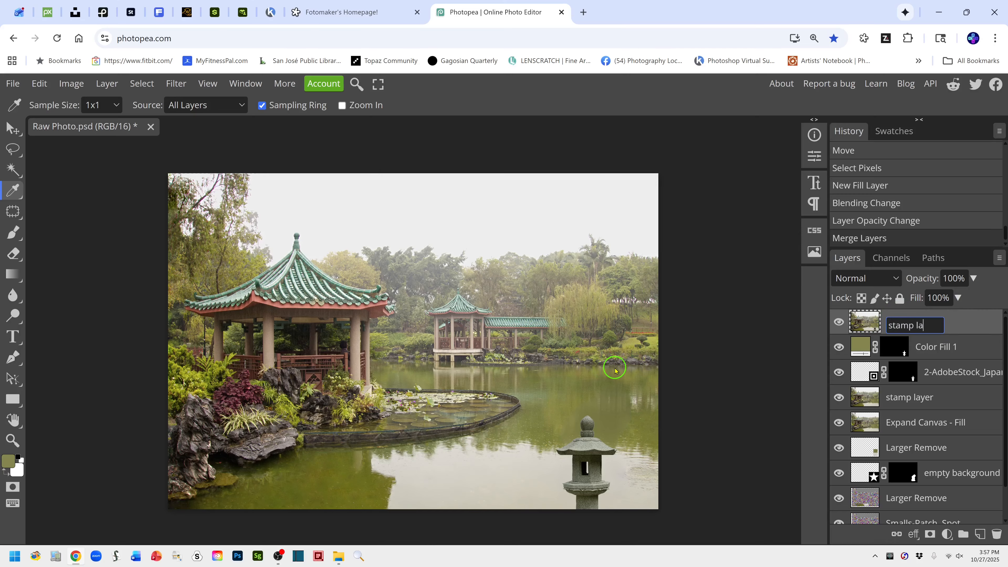
type("yer")
left_click(963, 330)
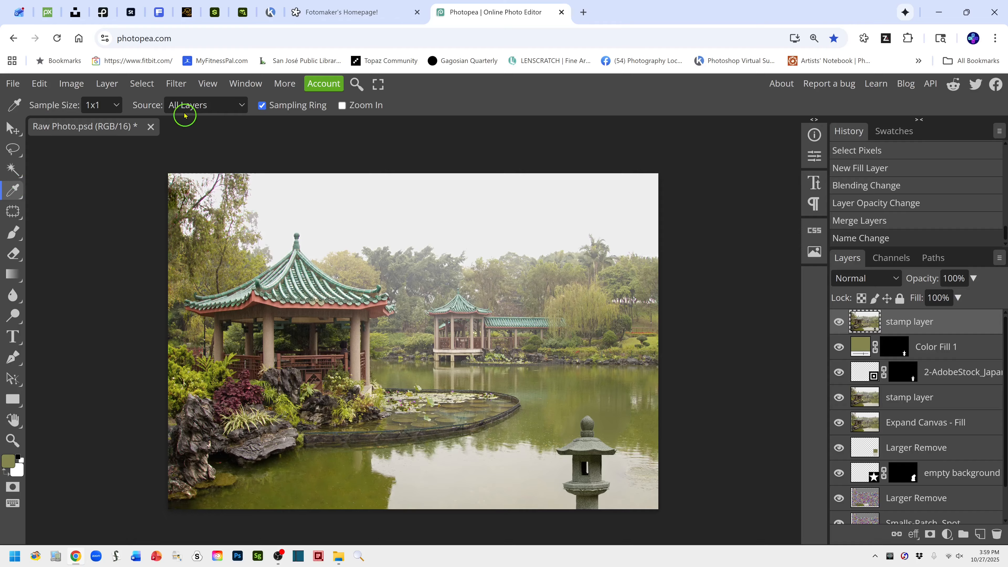
Step: Select the highlights of the new stamp layer using Color Range with Fuzziness at 0%
left_click(138, 85)
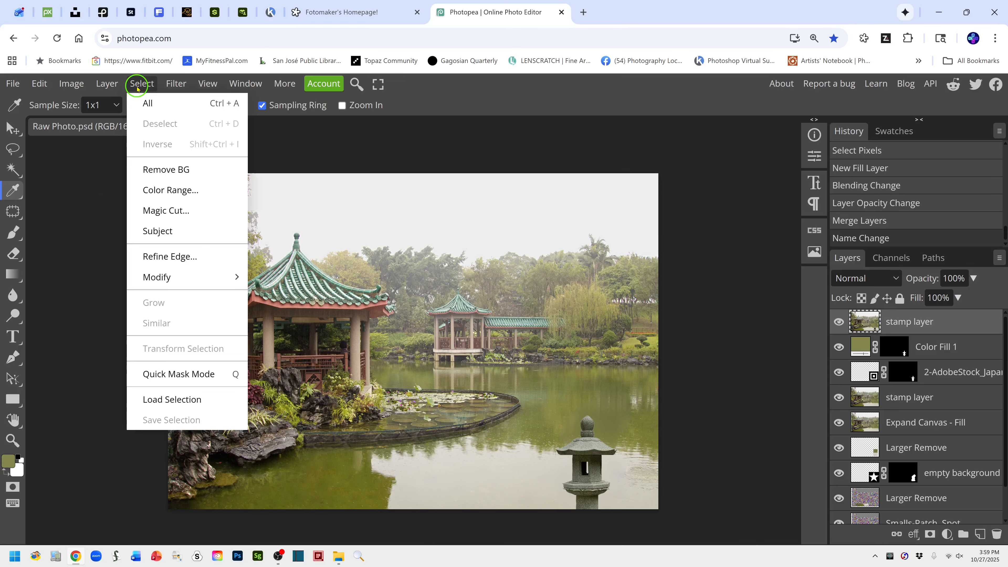
left_click(205, 192)
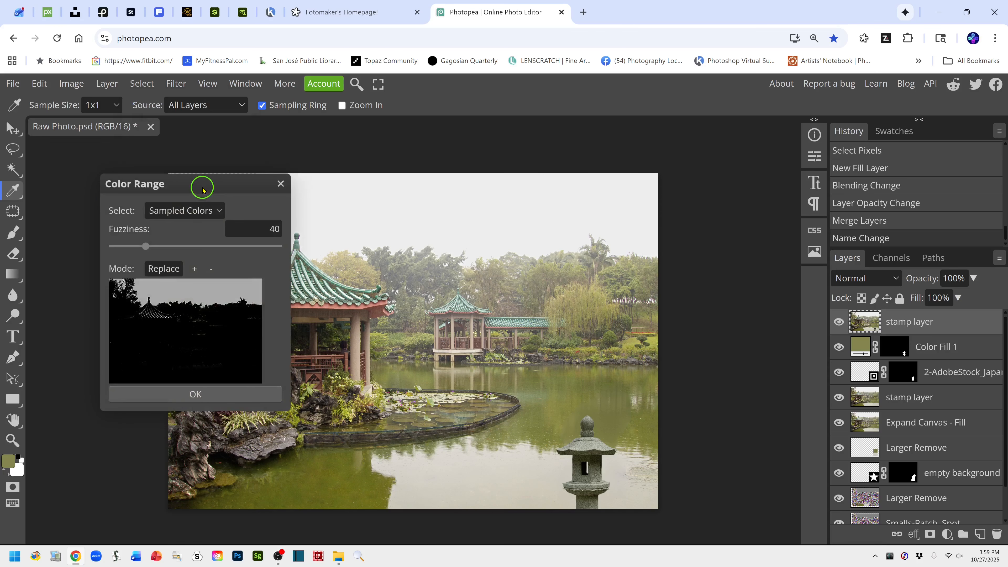
left_click_drag(195, 185, 681, 105)
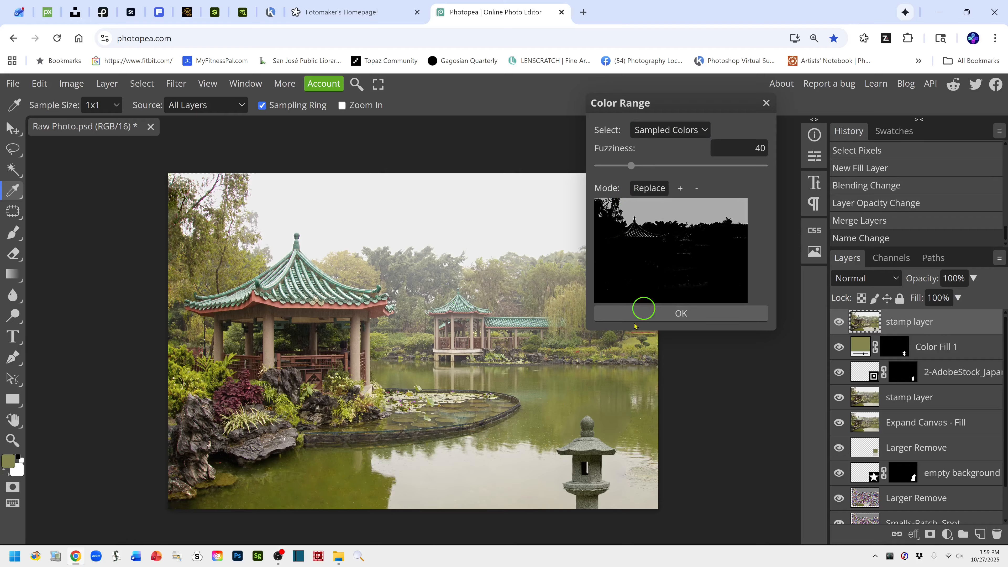
left_click(702, 133)
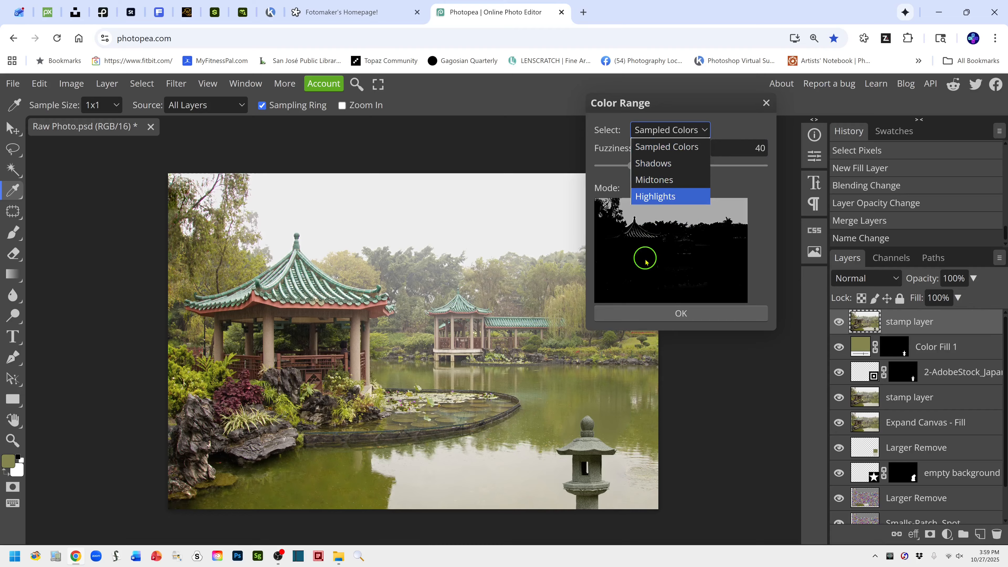
left_click(664, 197)
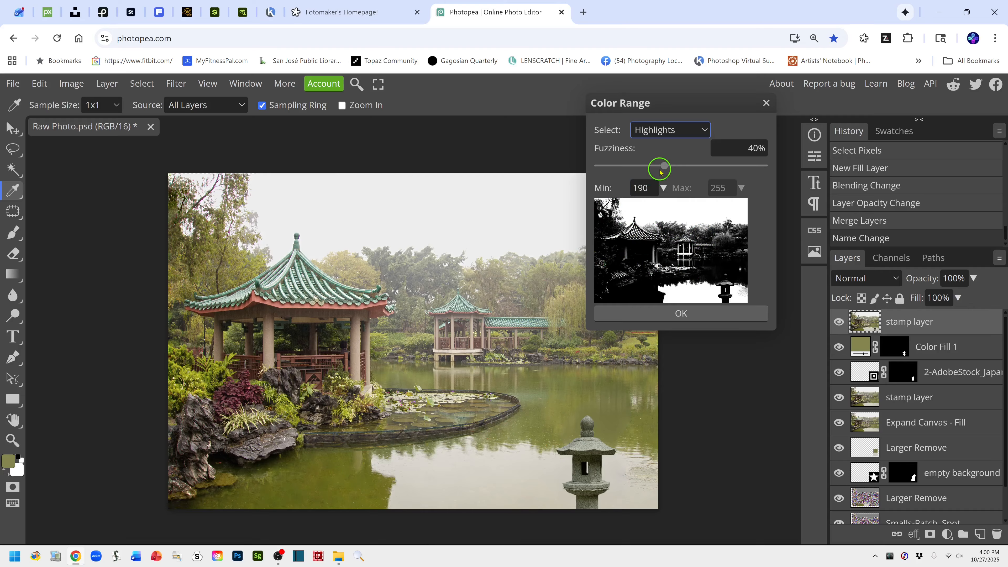
left_click_drag(662, 169, 616, 166)
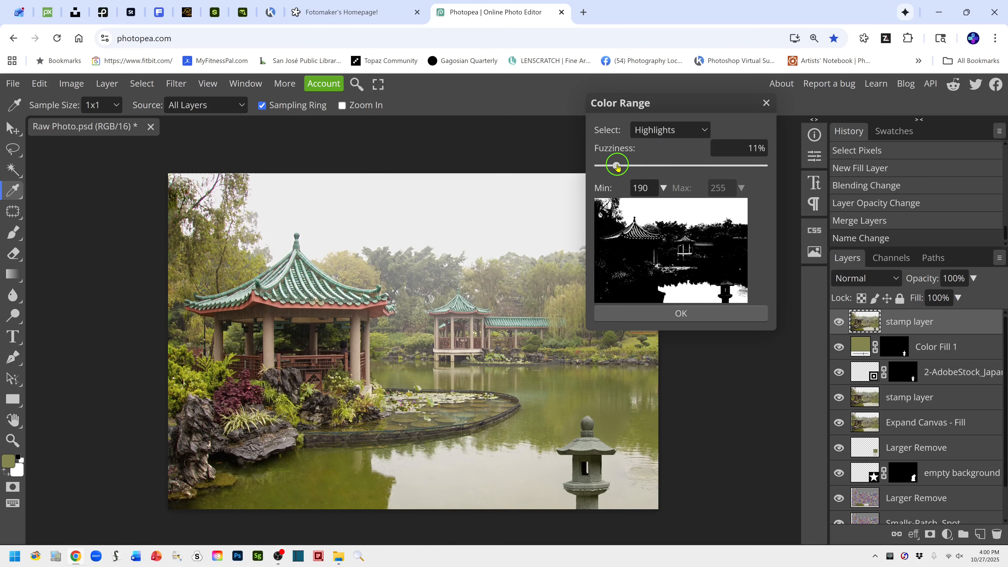
left_click_drag(720, 166, 740, 168)
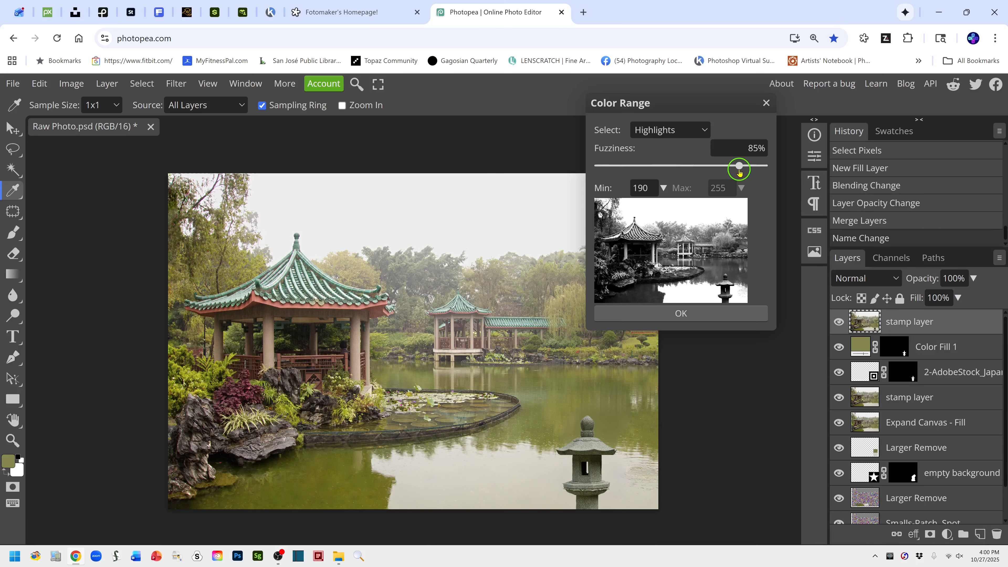
left_click_drag(653, 171, 583, 173)
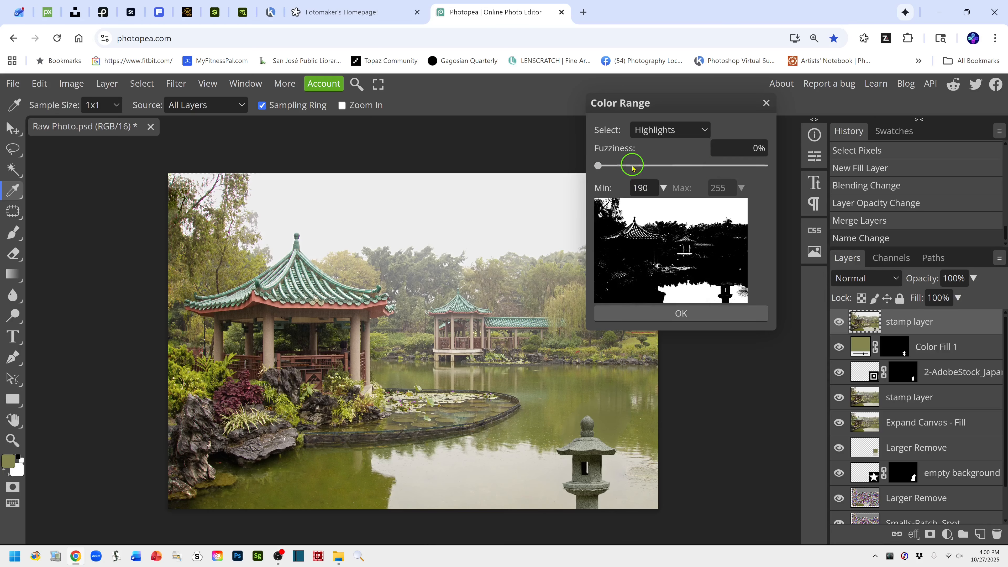
left_click(759, 156)
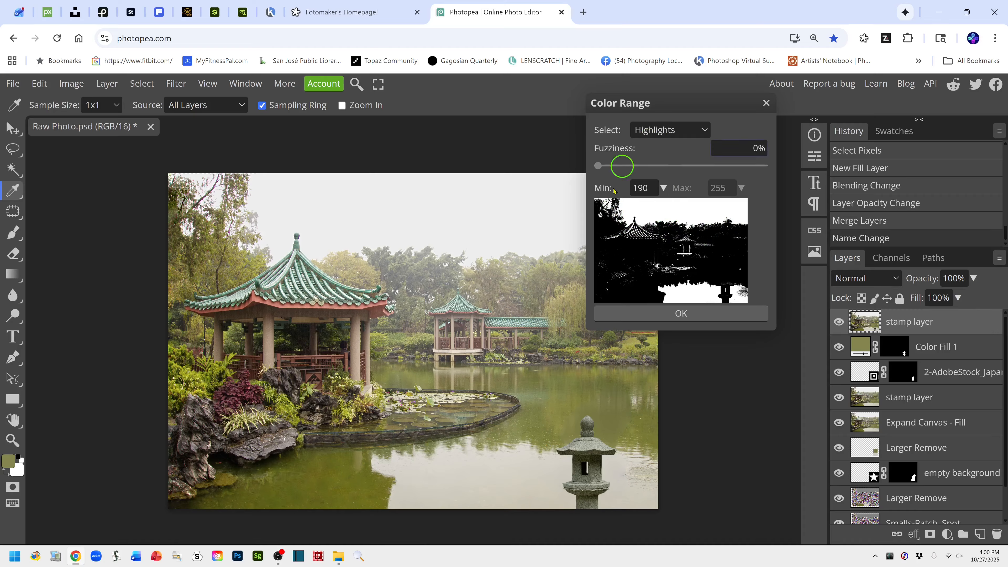
left_click(682, 313)
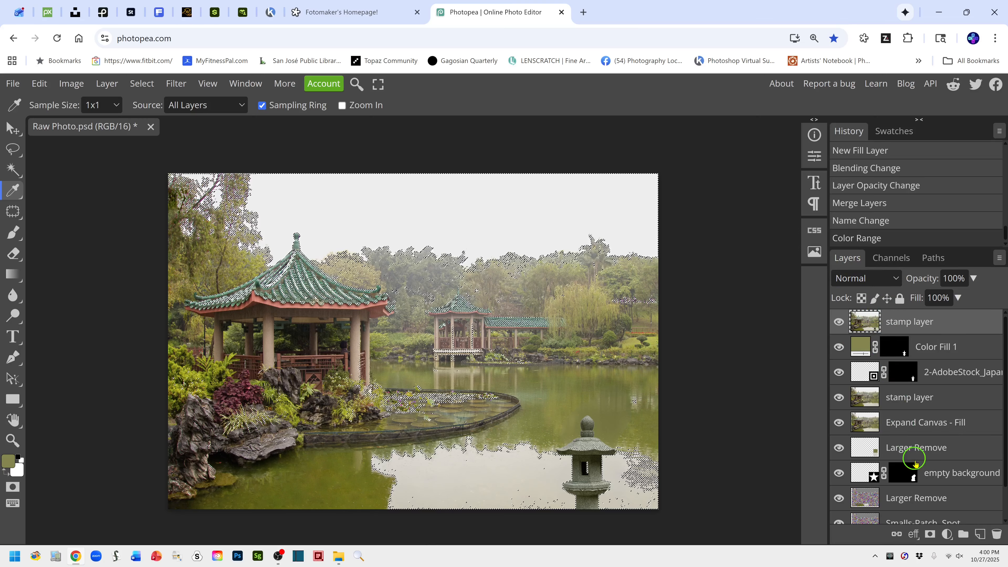
Step: Add a raster mask to the top stamp layer from the highlights selection and view the mask on its own
left_click(929, 535)
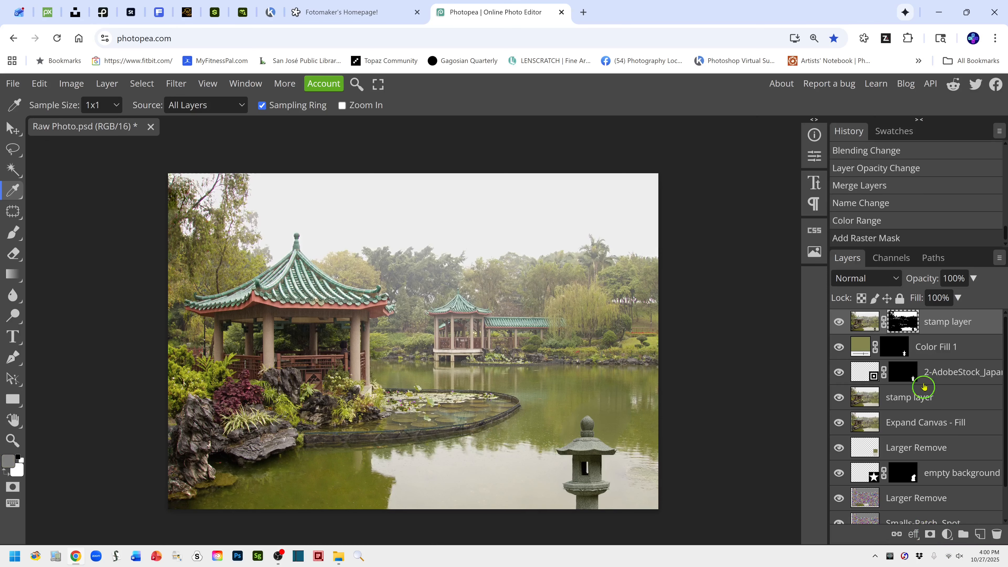
left_click(911, 324, "alt")
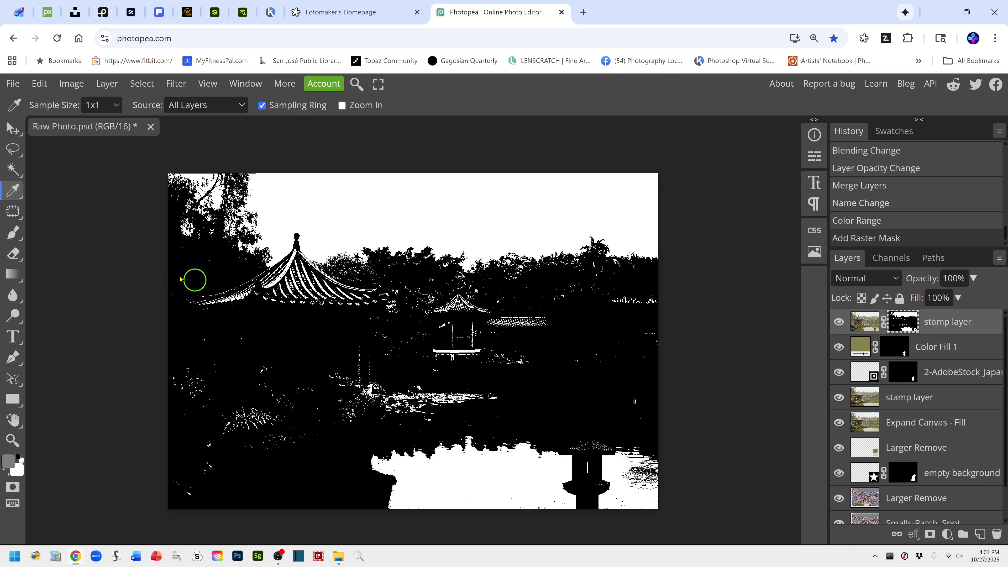
Step: Paint the water, lantern and lower garden areas of the mask black with a hard 600 px brush
left_click(14, 235)
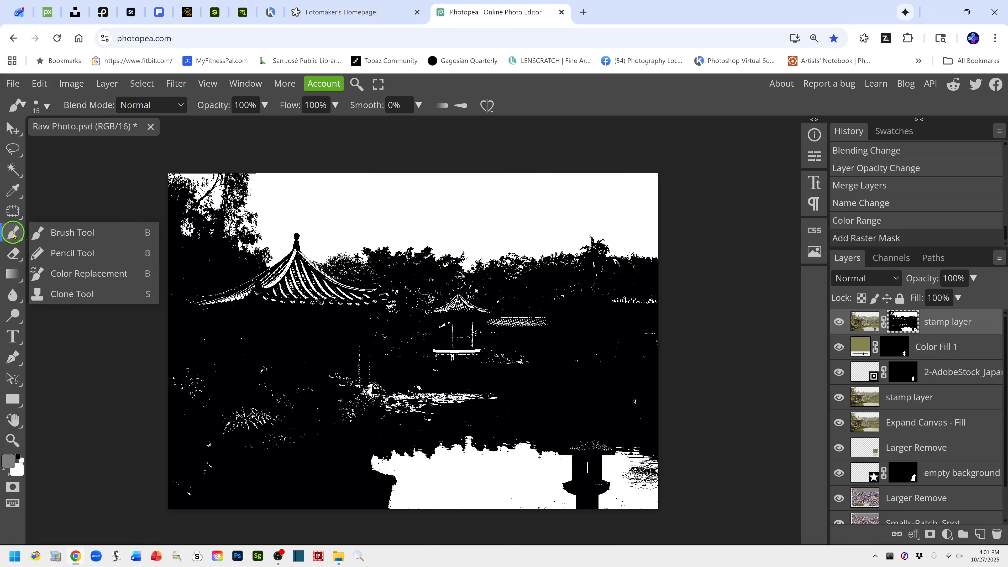
left_click(73, 234)
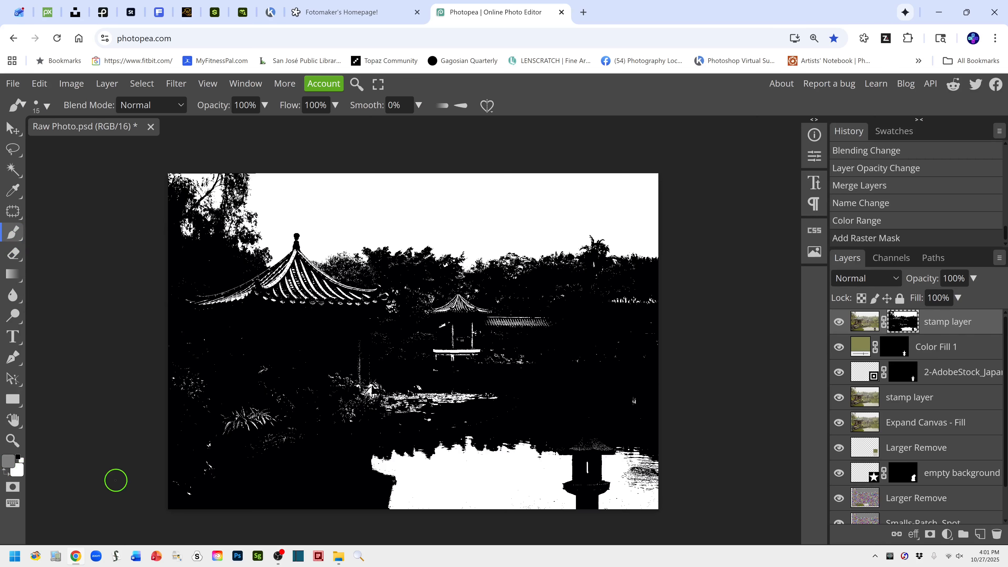
key("d")
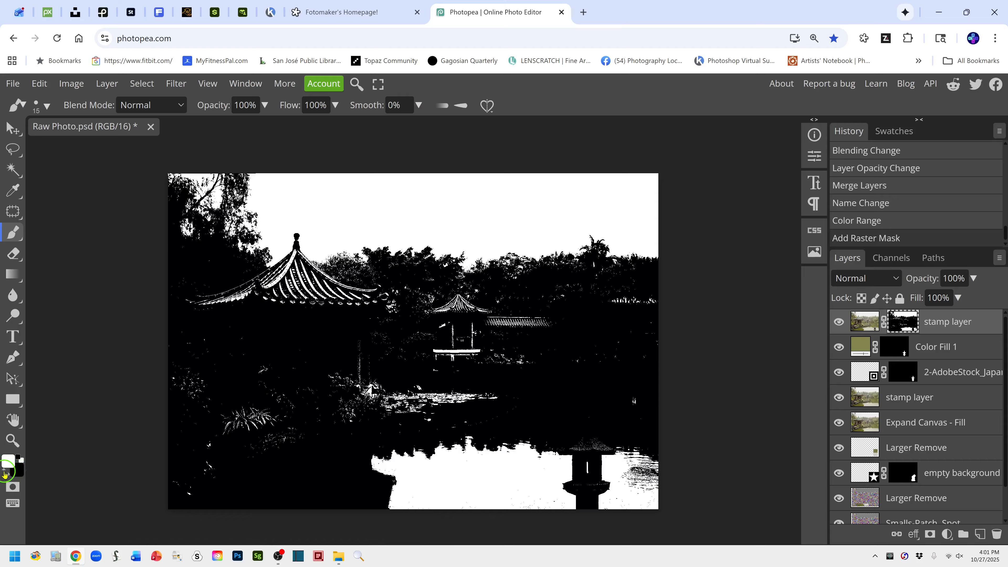
left_click(13, 474)
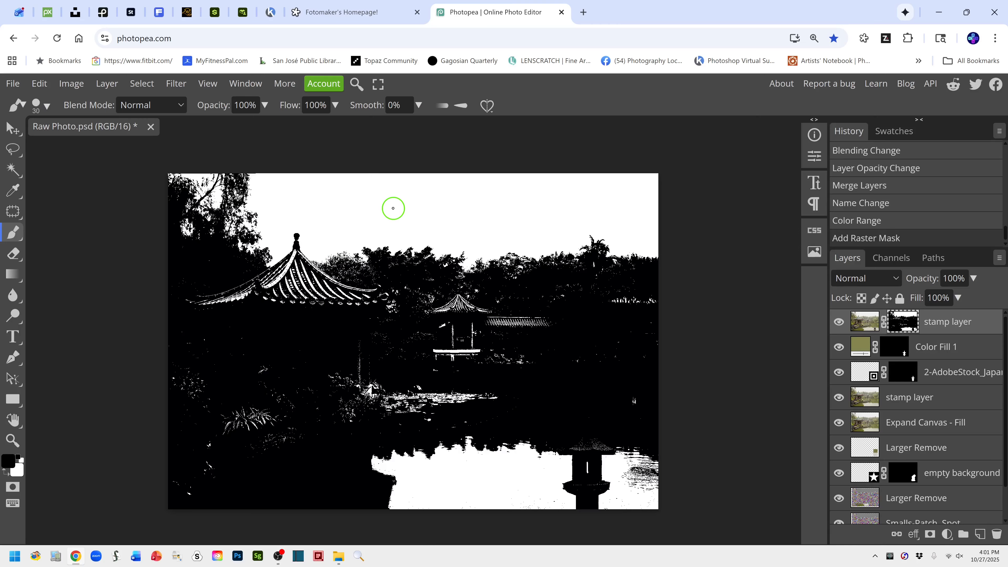
key("bracketright")
key("bracketright")
key("bracketright")
key("bracketright")
key("bracketright")
key("bracketright")
key("bracketright")
key("bracketright")
key("bracketright")
key("bracketright")
left_click(47, 111)
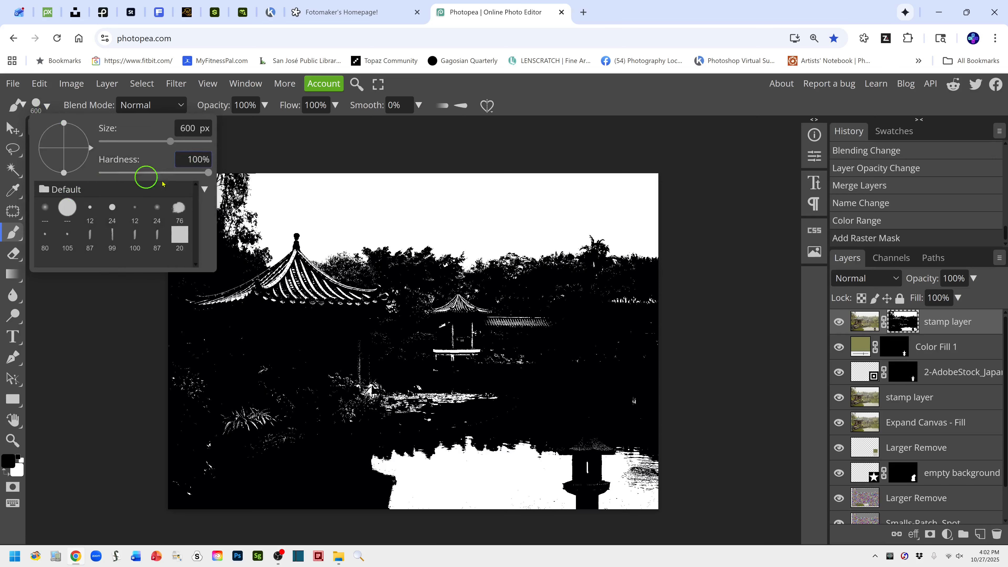
left_click(514, 122)
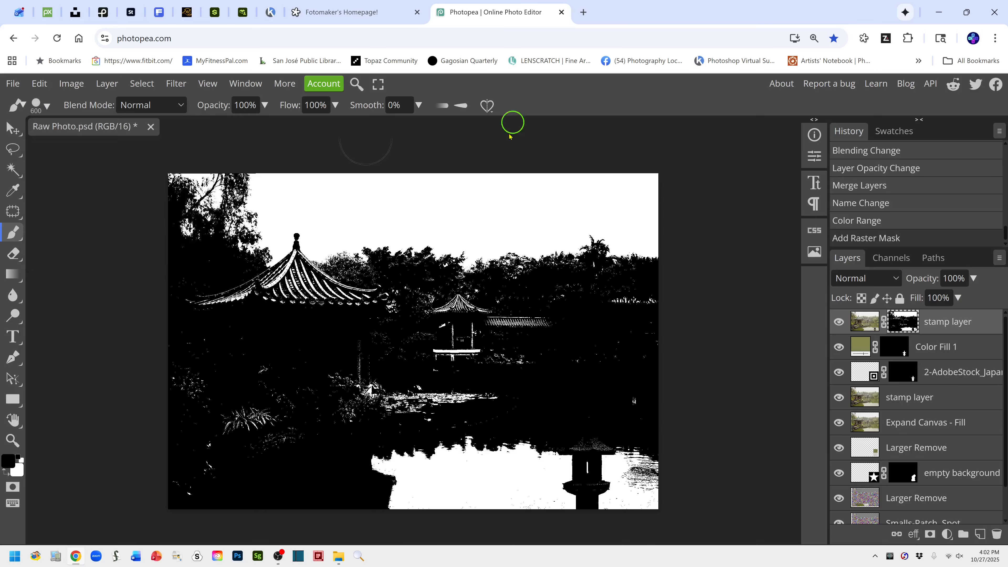
mouse_move(210, 317)
left_mouse_down()
mouse_move(385, 317)
mouse_move(188, 322)
mouse_move(178, 380)
mouse_move(260, 352)
mouse_move(370, 353)
mouse_move(202, 401)
mouse_move(183, 423)
mouse_move(422, 402)
mouse_move(264, 414)
mouse_move(318, 403)
mouse_move(349, 427)
mouse_move(200, 470)
mouse_move(272, 441)
mouse_move(174, 500)
mouse_move(567, 434)
mouse_move(398, 413)
mouse_move(586, 407)
mouse_move(533, 399)
mouse_move(323, 488)
mouse_move(671, 497)
mouse_move(615, 483)
mouse_move(518, 485)
mouse_move(564, 467)
mouse_move(671, 458)
mouse_move(673, 420)
mouse_move(421, 371)
mouse_move(497, 364)
mouse_move(606, 374)
mouse_move(646, 342)
left_mouse_up()
mouse_move(531, 342)
left_mouse_down()
mouse_move(498, 344)
mouse_move(557, 336)
mouse_move(388, 347)
mouse_move(454, 325)
mouse_move(468, 392)
left_mouse_up()
Step: Paint out the distant pavilion's roof and the walkway roof beside it in black on the mask with a 150 px brush
key("bracketleft")
key("bracketleft")
key("bracketleft")
key("bracketleft")
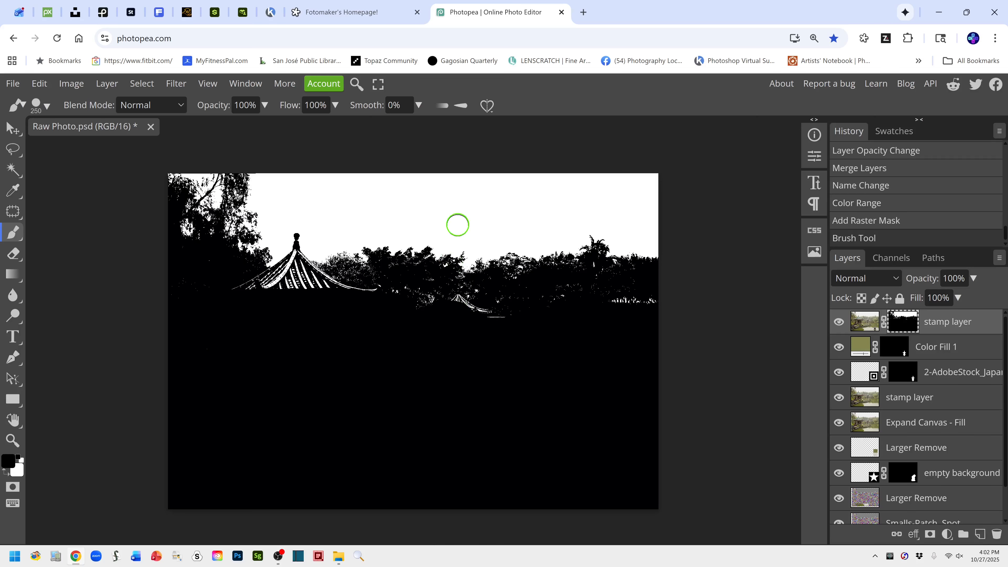
key("bracketleft")
mouse_move(458, 303)
left_mouse_down()
mouse_move(450, 313)
mouse_move(468, 306)
mouse_move(511, 324)
mouse_move(467, 306)
left_mouse_up()
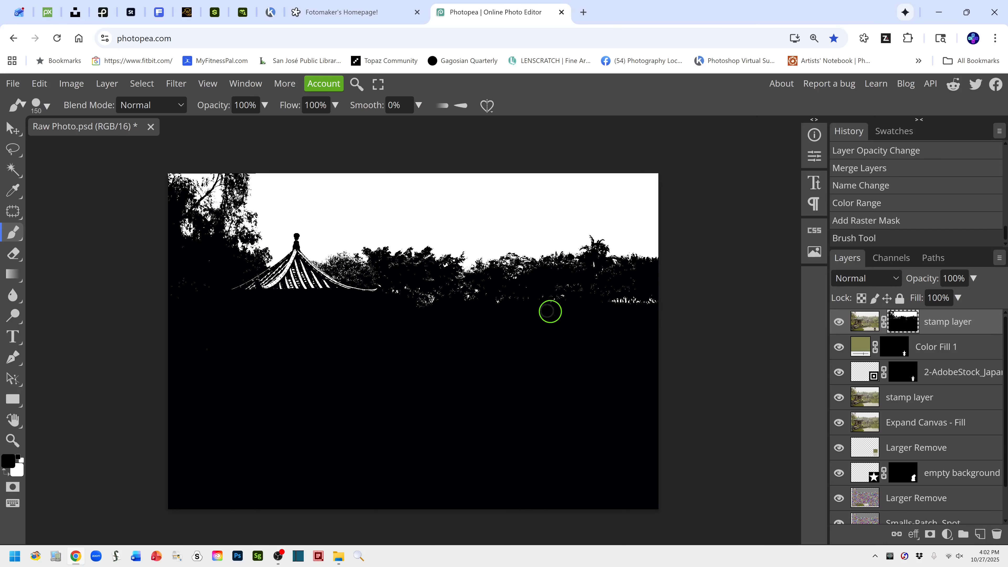
left_click_drag(551, 324, 605, 340)
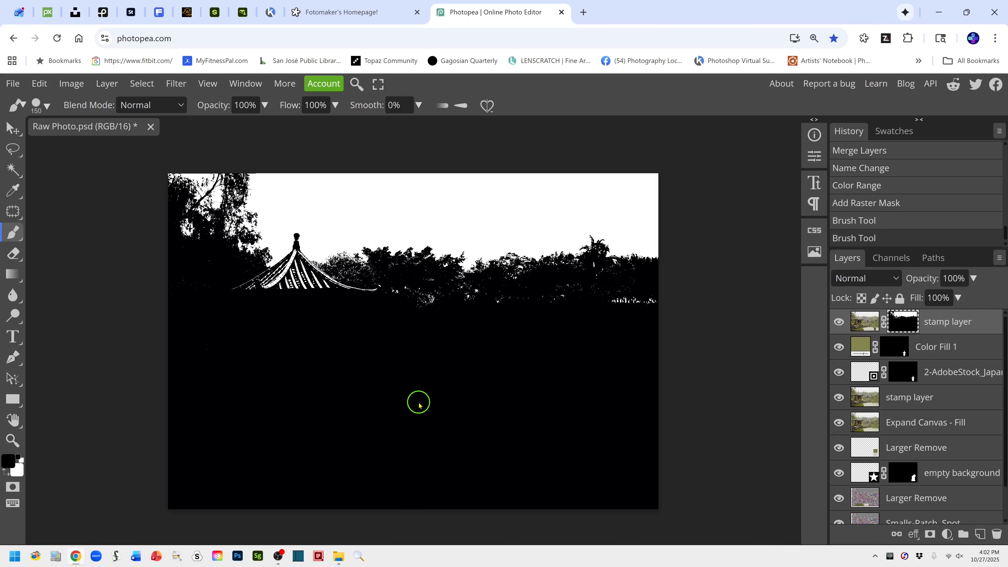
Step: Fill the white tile stripes inside the large pavilion's roof with black on the mask using the 150 px brush
key("ctrl+plus")
key("ctrl+plus")
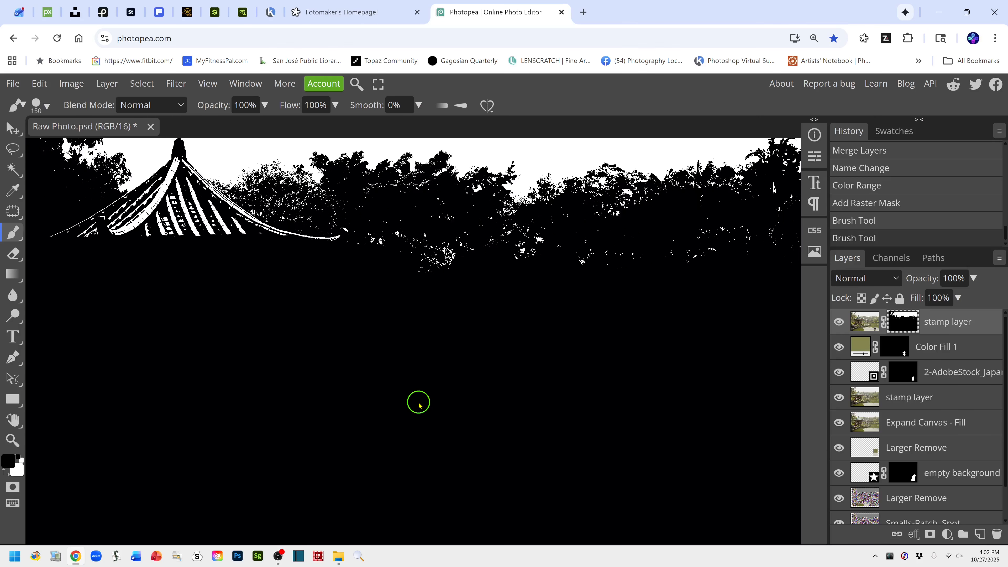
mouse_move(372, 378)
left_mouse_down()
mouse_move(495, 392)
mouse_move(527, 437)
left_mouse_up()
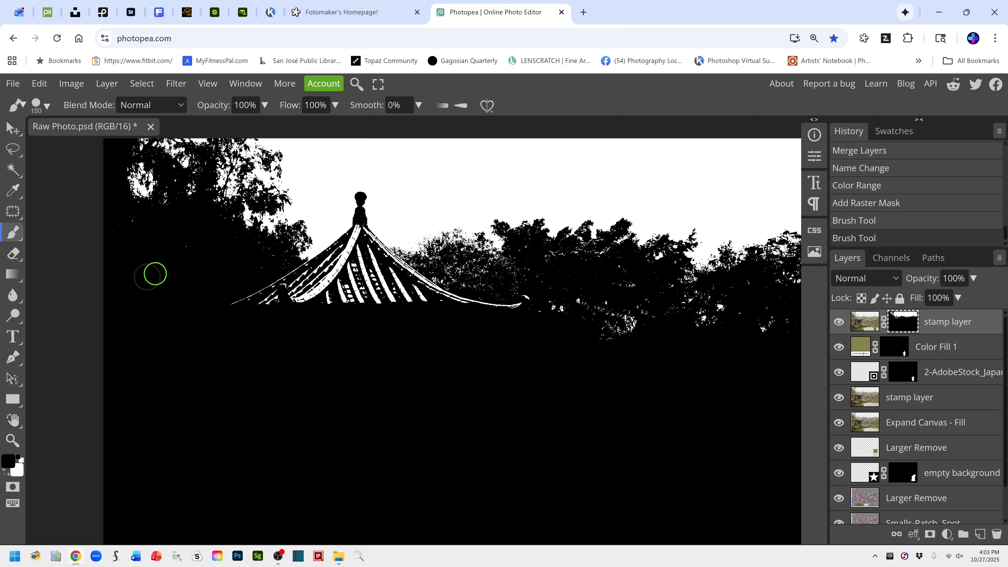
mouse_move(149, 273)
left_mouse_down()
mouse_move(185, 248)
mouse_move(115, 223)
mouse_move(131, 266)
left_mouse_up()
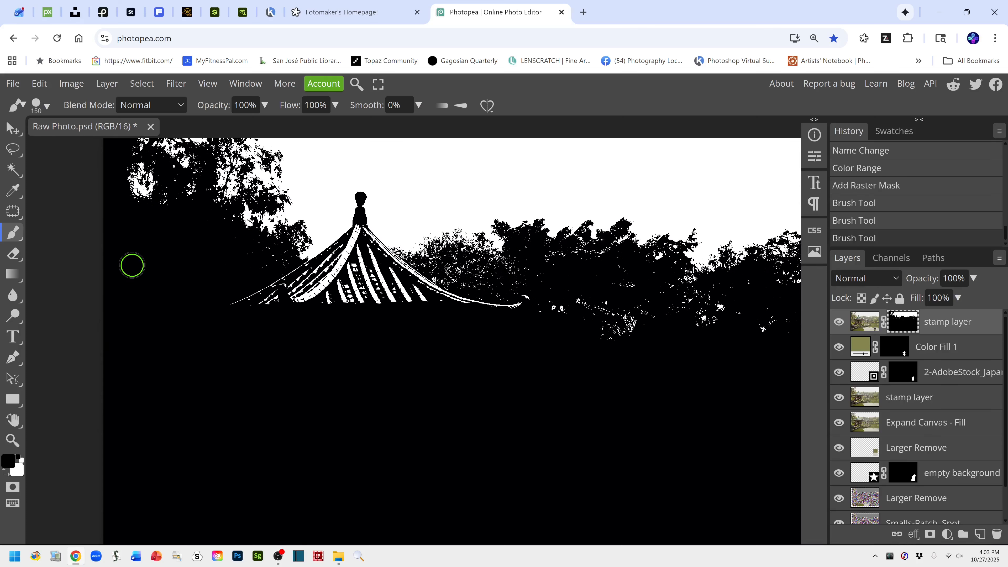
mouse_move(234, 309)
left_mouse_down()
mouse_move(313, 286)
mouse_move(286, 275)
mouse_move(293, 293)
mouse_move(283, 297)
mouse_move(332, 269)
mouse_move(296, 314)
mouse_move(347, 256)
mouse_move(321, 282)
mouse_move(342, 268)
mouse_move(330, 324)
mouse_move(346, 272)
mouse_move(369, 322)
mouse_move(359, 267)
mouse_move(387, 304)
mouse_move(407, 309)
mouse_move(374, 268)
mouse_move(412, 302)
mouse_move(434, 313)
mouse_move(400, 282)
mouse_move(460, 320)
left_mouse_up()
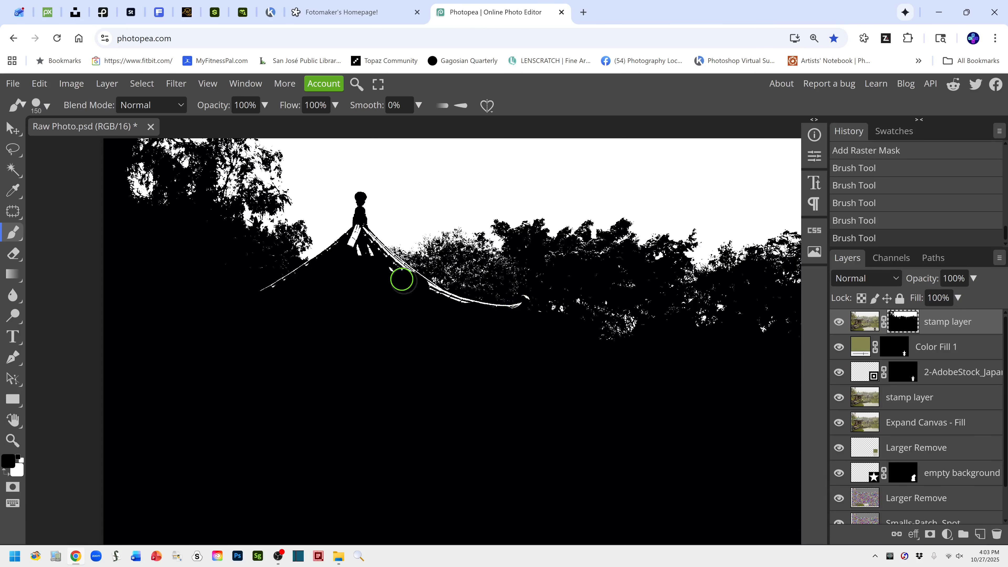
mouse_move(374, 258)
left_mouse_down()
mouse_move(360, 235)
mouse_move(344, 295)
mouse_move(321, 308)
left_mouse_up()
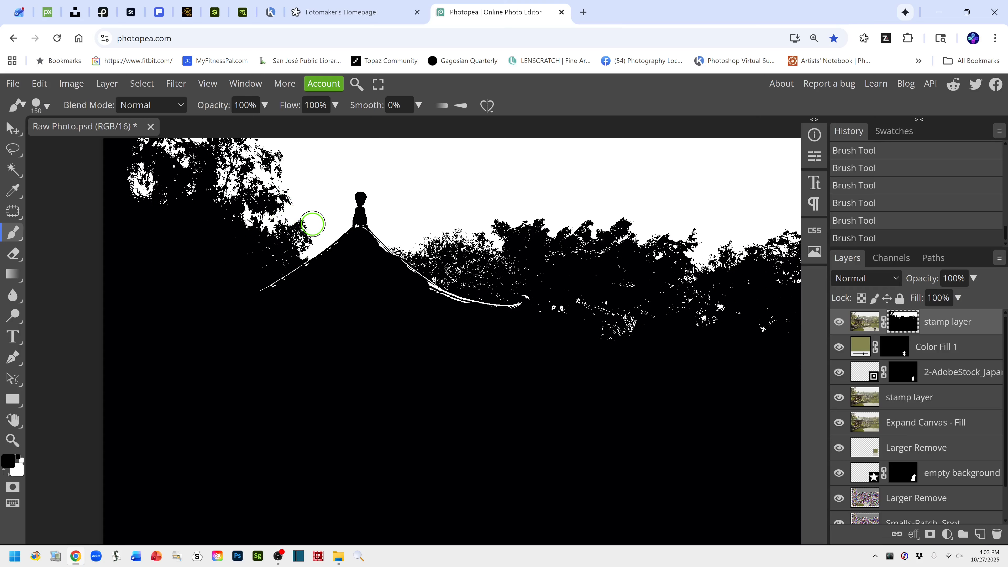
Step: Paint the remaining white ridge lines and eave tip of the large pavilion's roof black on the mask with a 60 px brush
key("bracketleft")
key("bracketleft")
key("bracketleft")
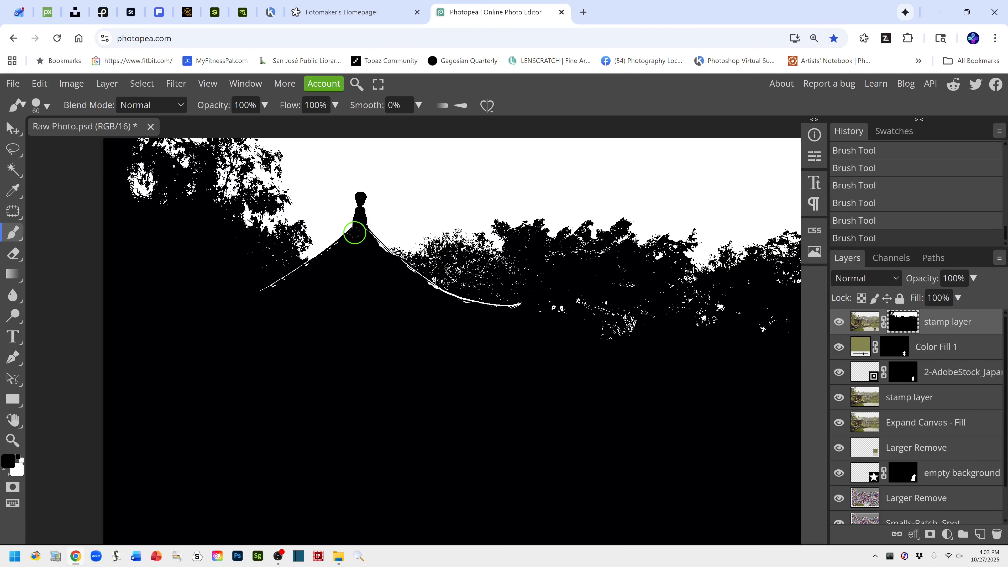
left_click_drag(354, 232, 329, 253)
left_click_drag(285, 280, 263, 293)
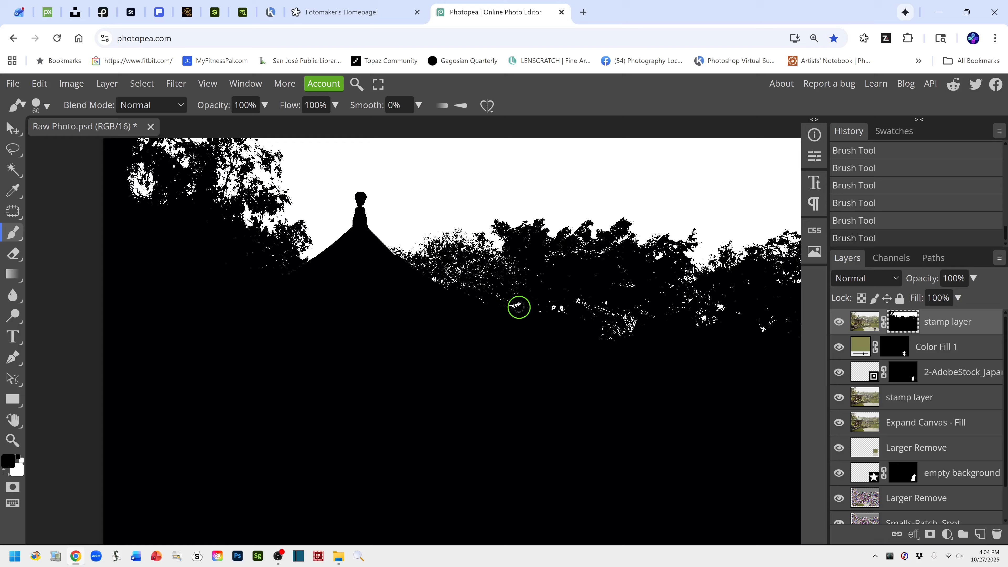
left_click(518, 307)
key("bracketleft")
key("bracketleft")
key("bracketleft")
key("ctrl+minus")
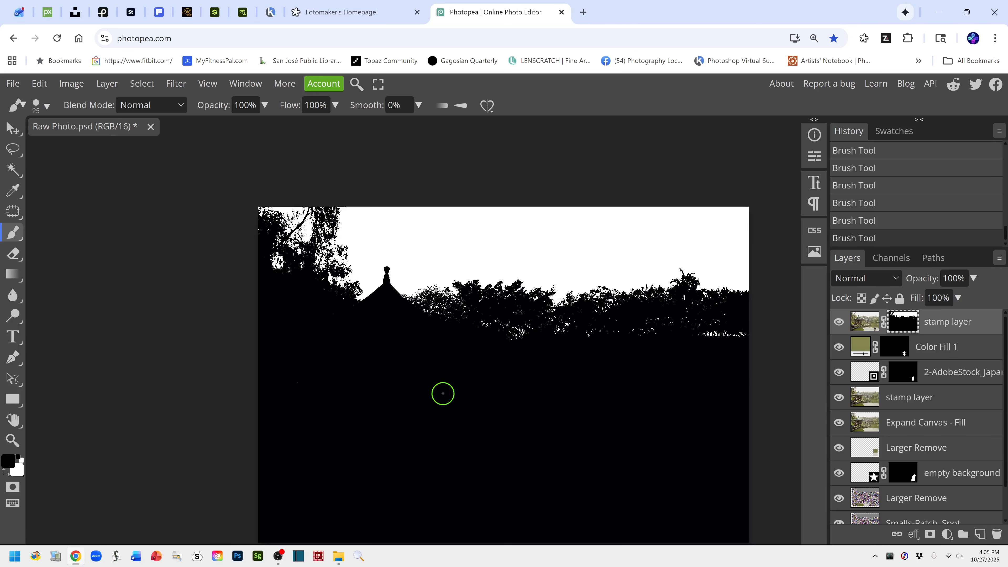
left_click_drag(460, 414, 412, 371)
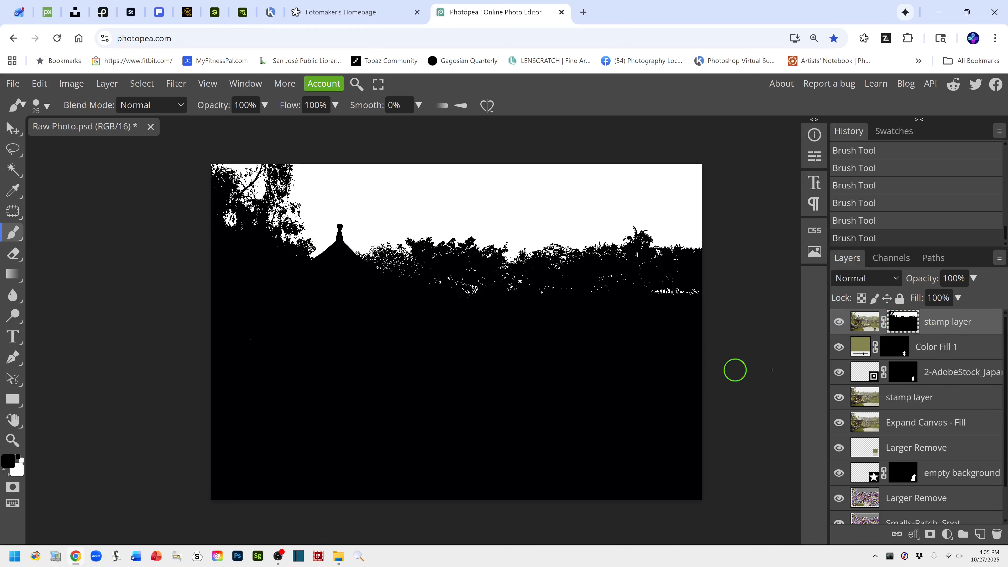
Step: Leave the mask view, target the stamp layer's image and place 3-AdobeStock_GreyCloudySky.jpeg as a new layer
left_click(905, 323, "alt")
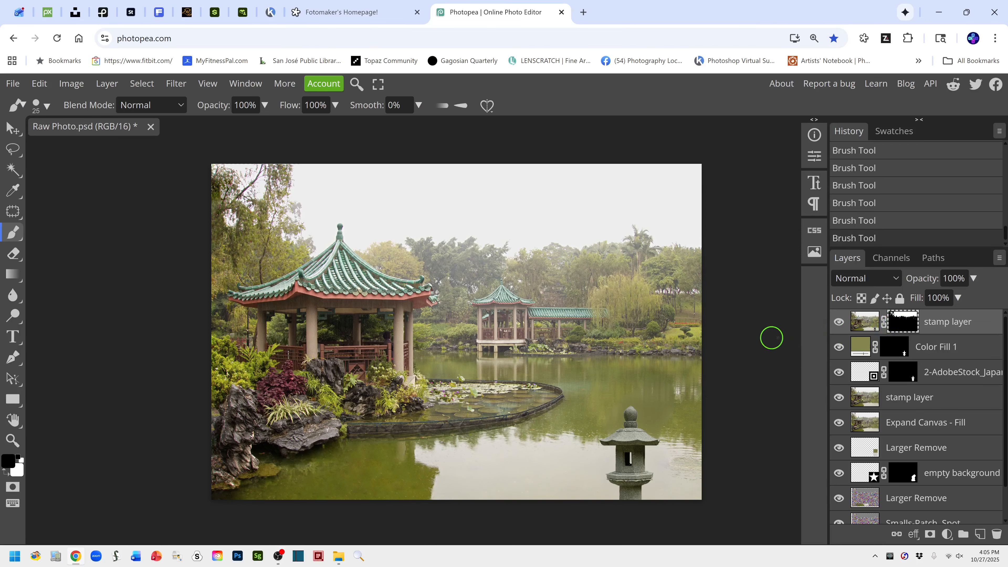
left_click(863, 329)
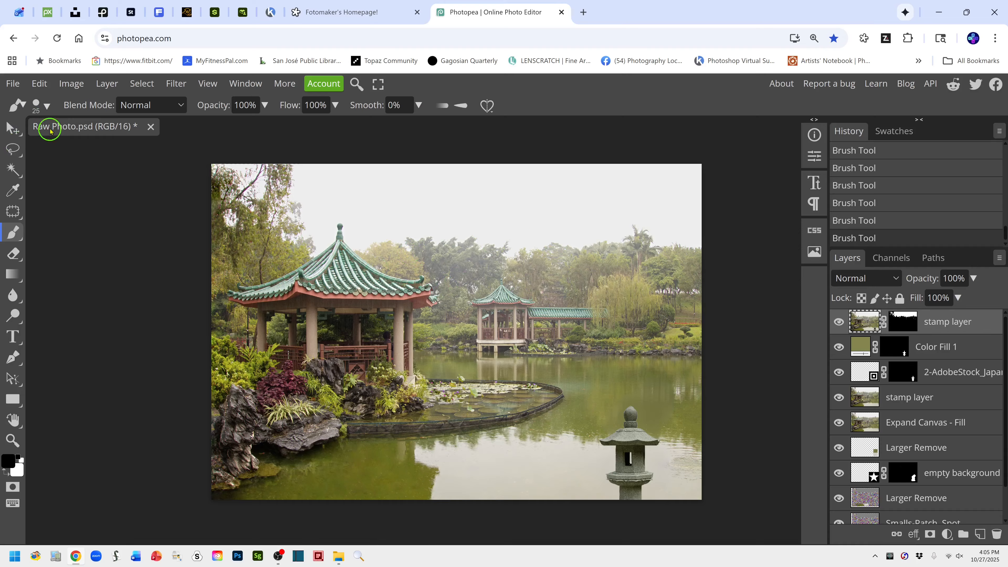
left_click(13, 84)
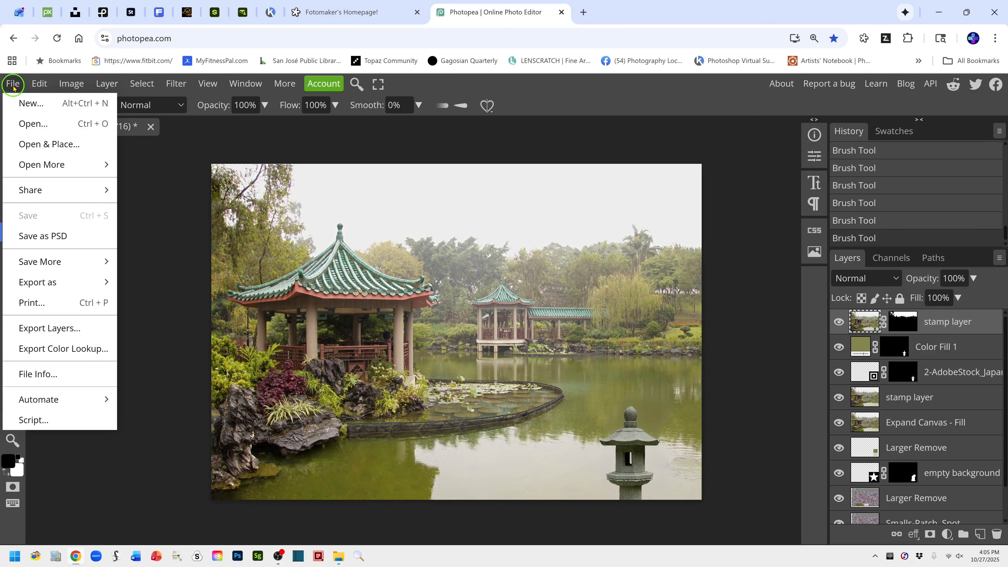
left_click(38, 144)
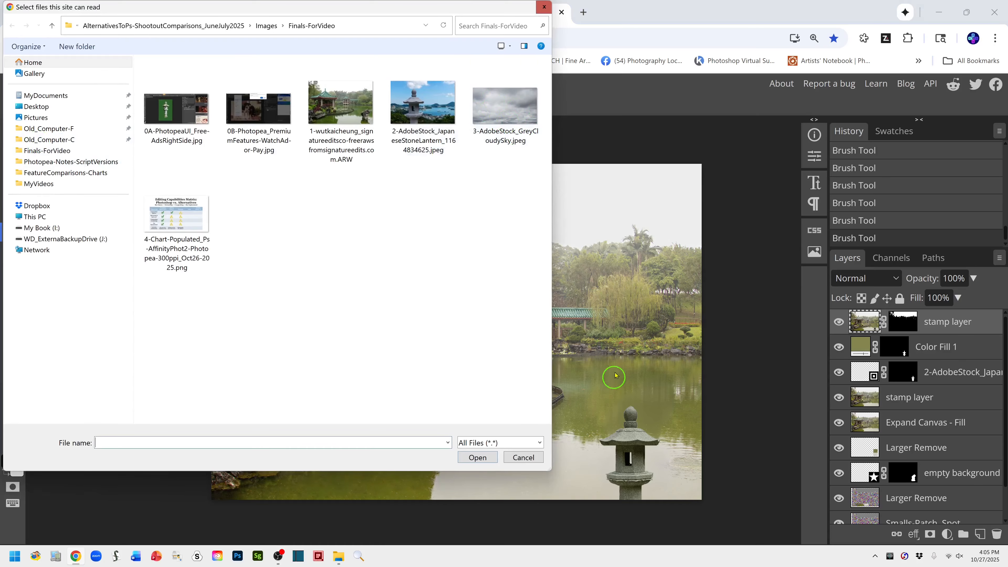
left_click(501, 114)
left_click(477, 458)
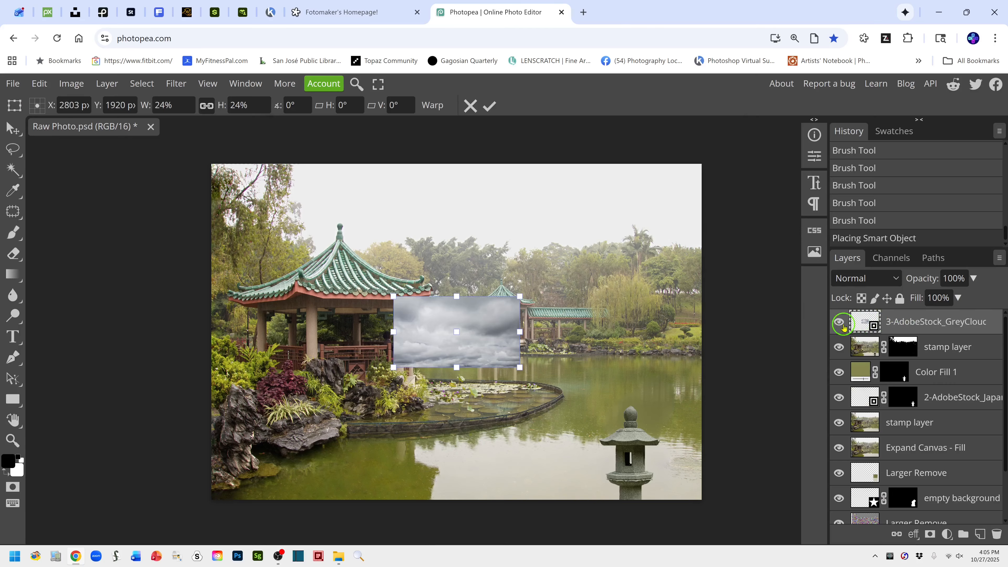
Step: Accept the placed sky image and rename its layer to Cloudy Sky
double_click(904, 326)
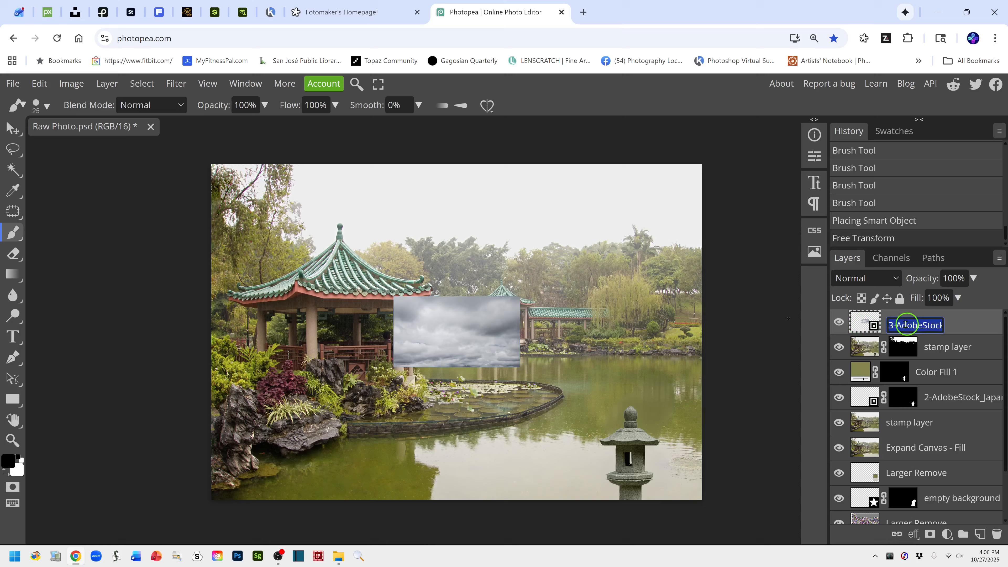
type("Cloudy Sky")
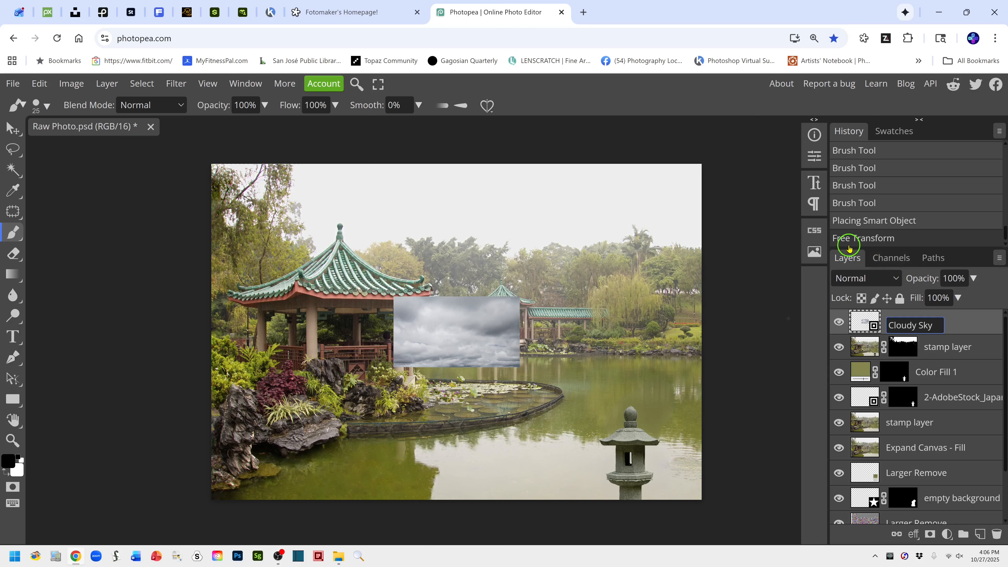
key("Return")
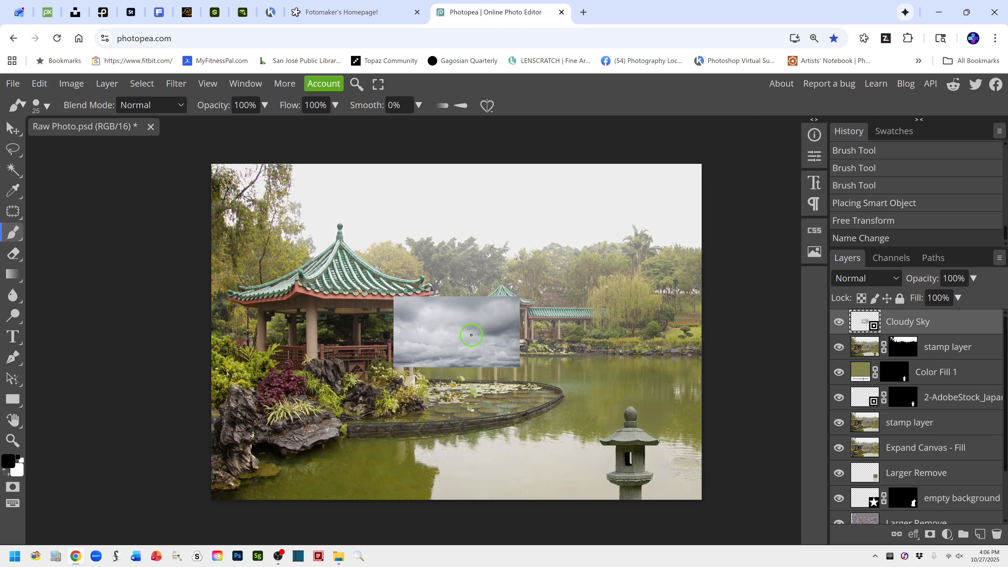
Step: Rasterize the Cloudy Sky layer and move the cloud image up against the photo's upper edge
left_click(484, 331)
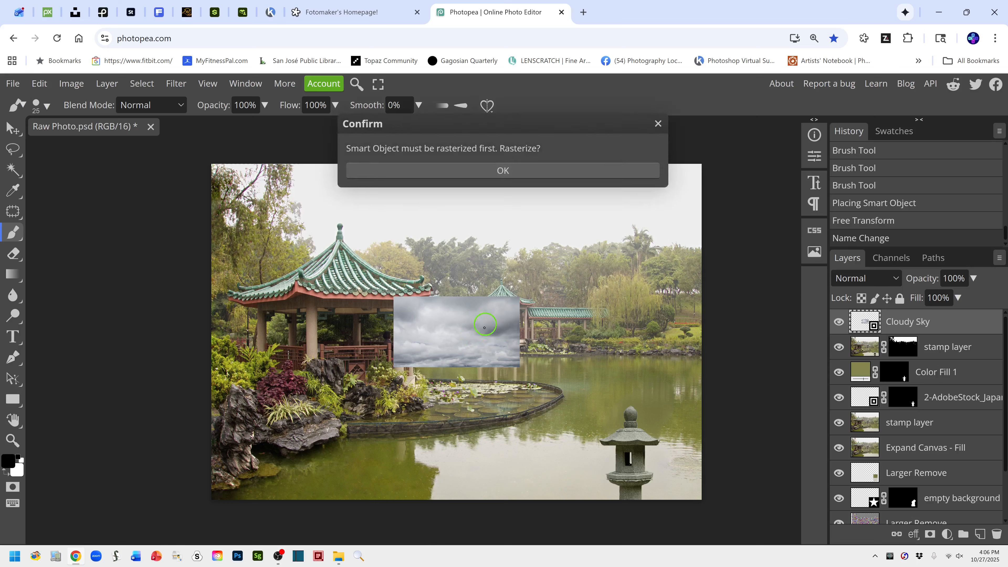
left_click(504, 172)
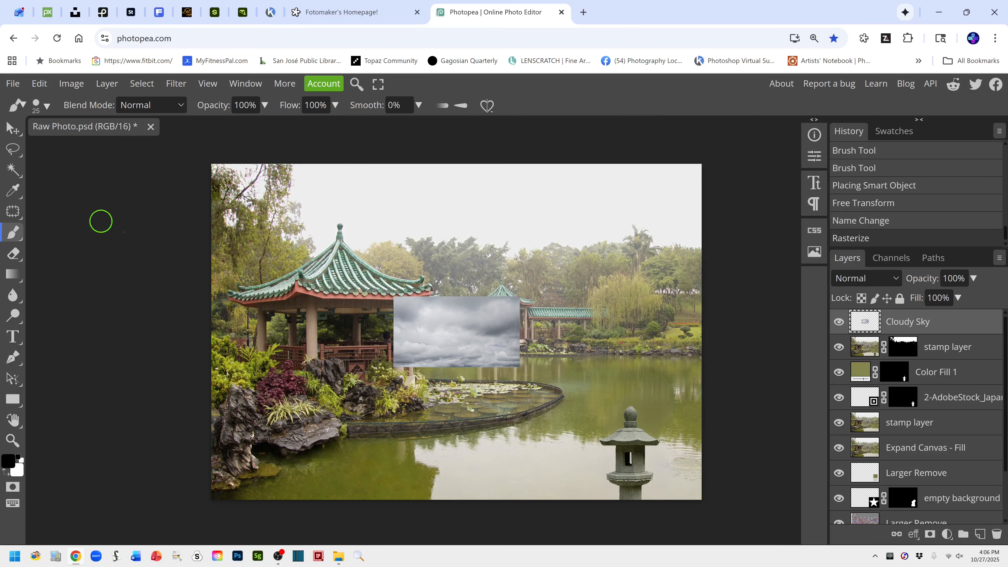
left_click(12, 129)
left_click_drag(472, 339, 466, 207)
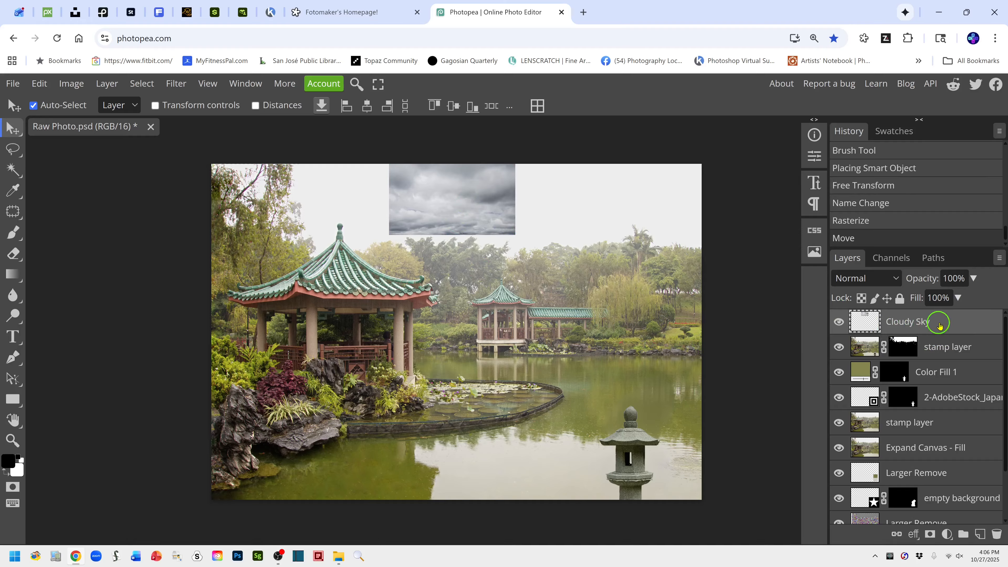
Step: Convert the Cloudy Sky layer back to a smart object and scale it proportionally to about 210%, extending down from its upper edge
right_click(955, 324)
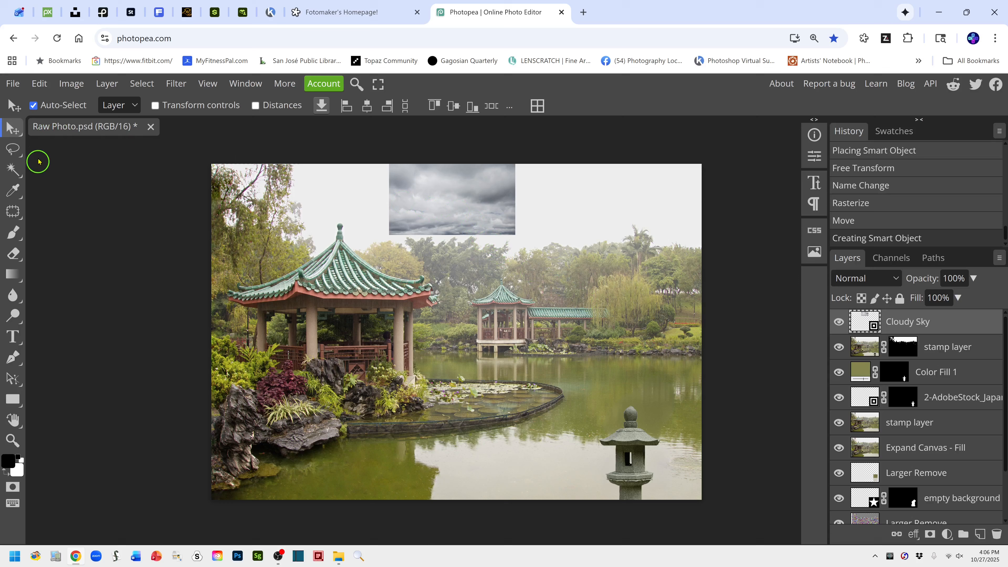
left_click(39, 85)
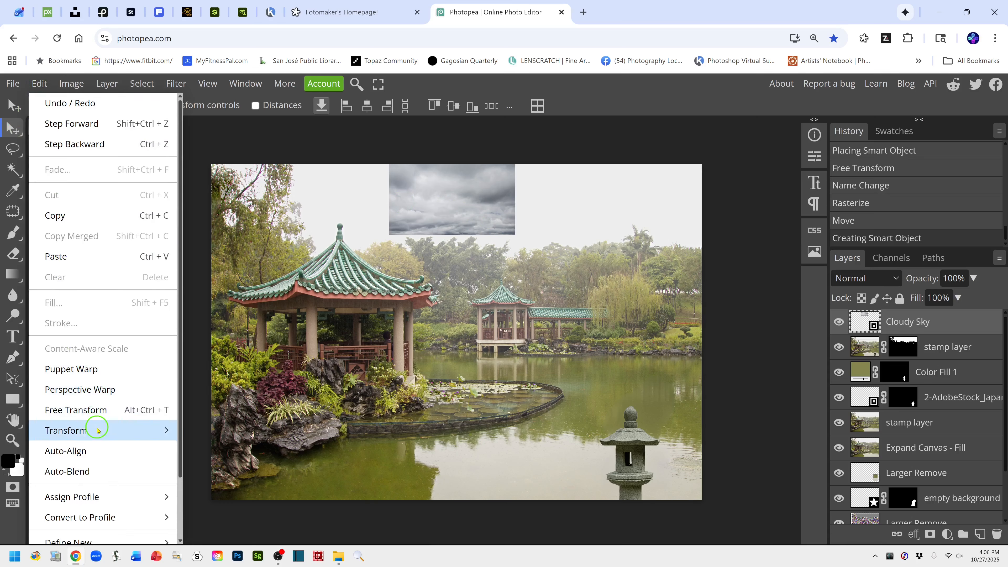
mouse_move(97, 435)
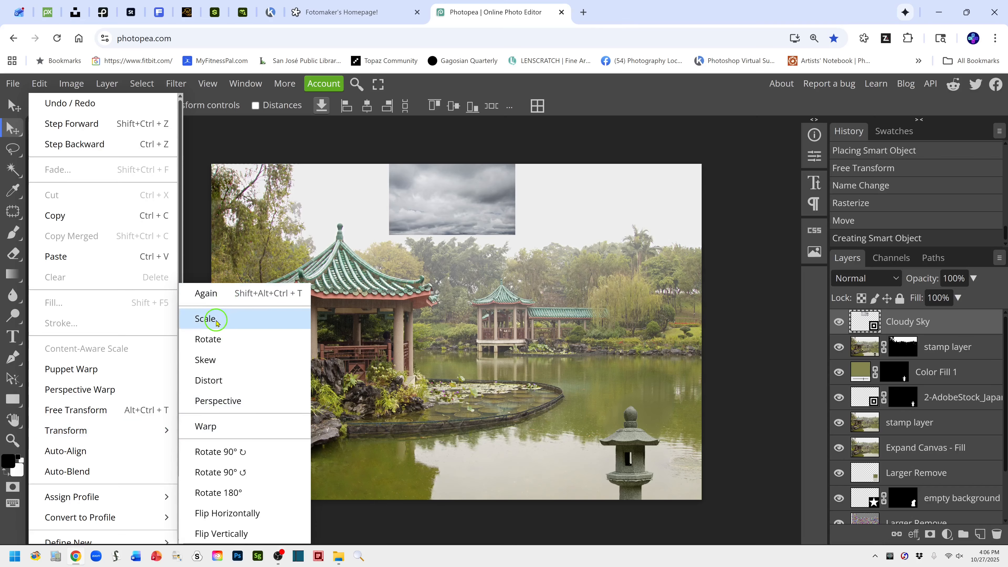
left_click(206, 319)
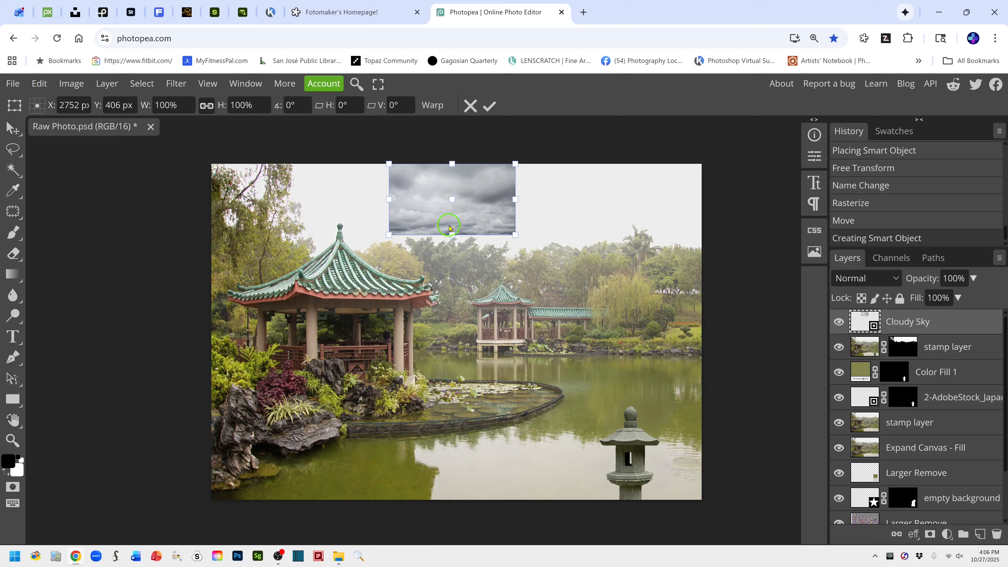
left_click_drag(452, 232, 452, 241)
left_click_drag(452, 251, 451, 313)
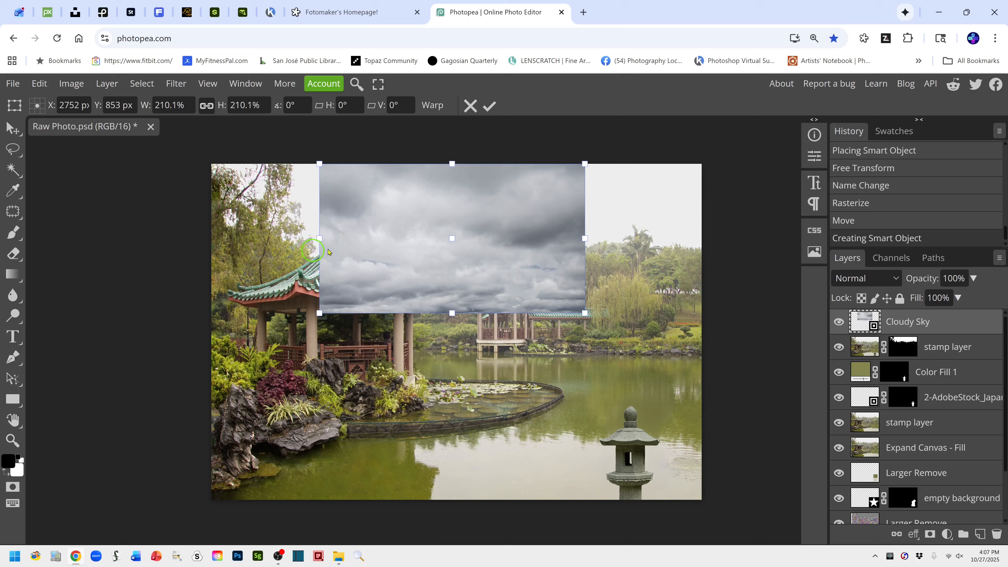
Step: Stretch the cloud image horizontally to about 392% width, keeping its height, so it spans the full photo, and apply the transform
left_click(934, 279)
left_click_drag(585, 239, 702, 239)
left_click_drag(319, 237, 207, 239)
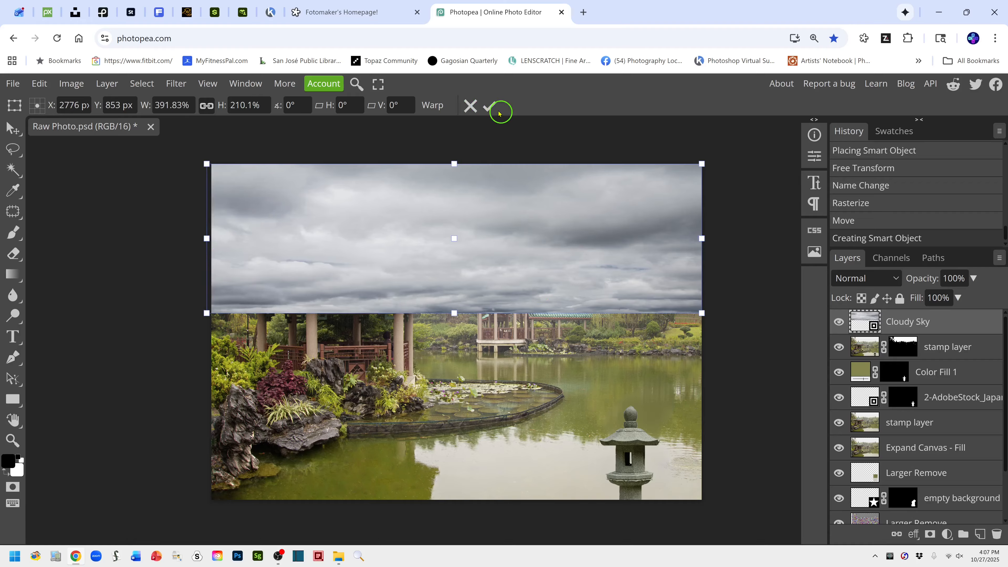
left_click(488, 108)
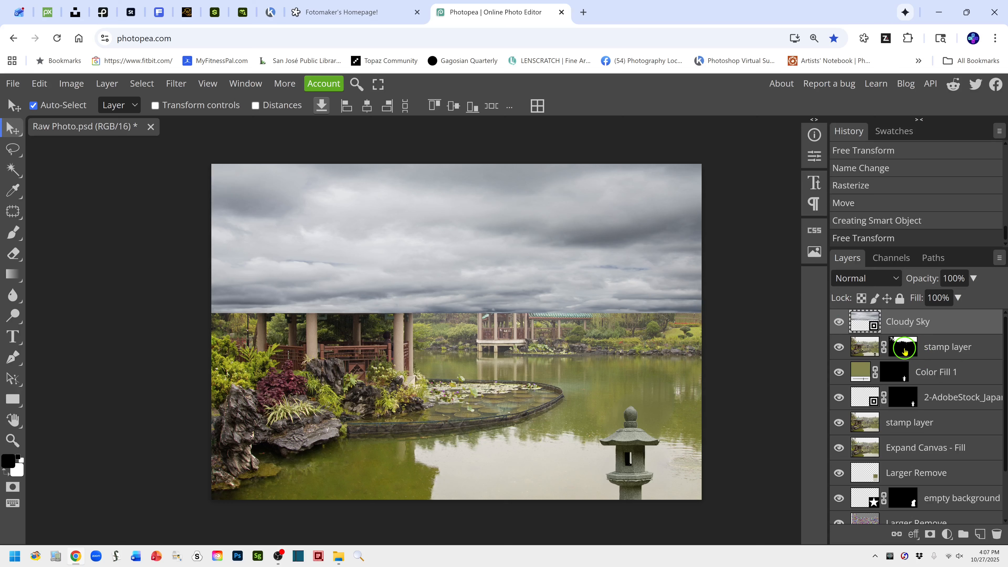
Step: Copy the stamp layer's sky mask onto Cloudy Sky, blend the layer in Multiply at 85% opacity and compare before and after
left_click_drag(905, 351, 907, 328)
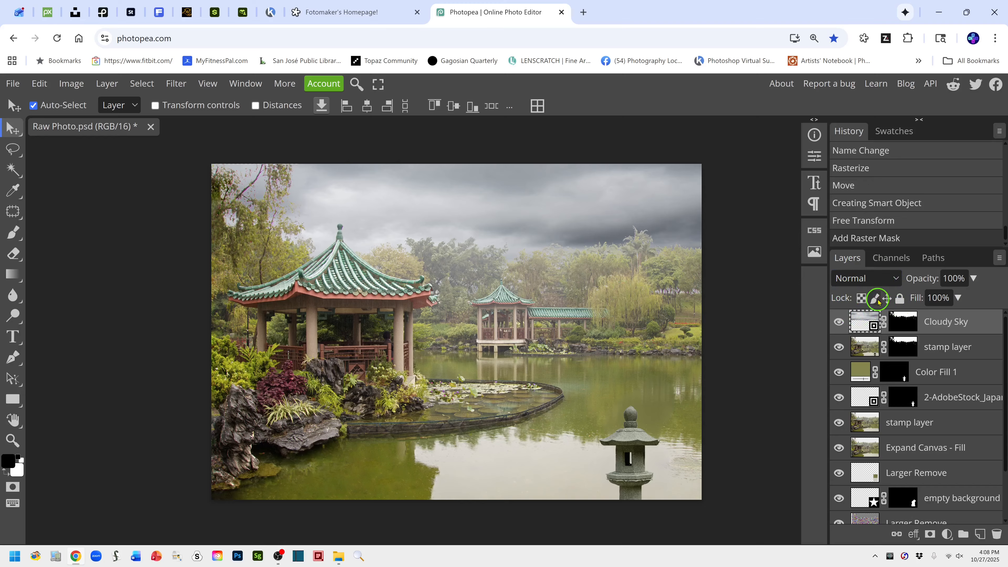
left_click(895, 277)
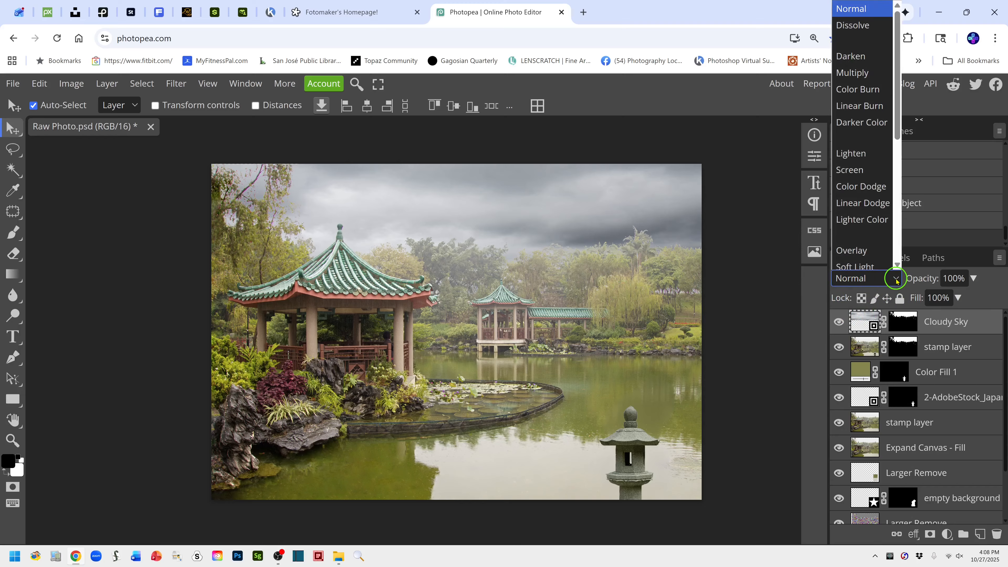
left_click(854, 67)
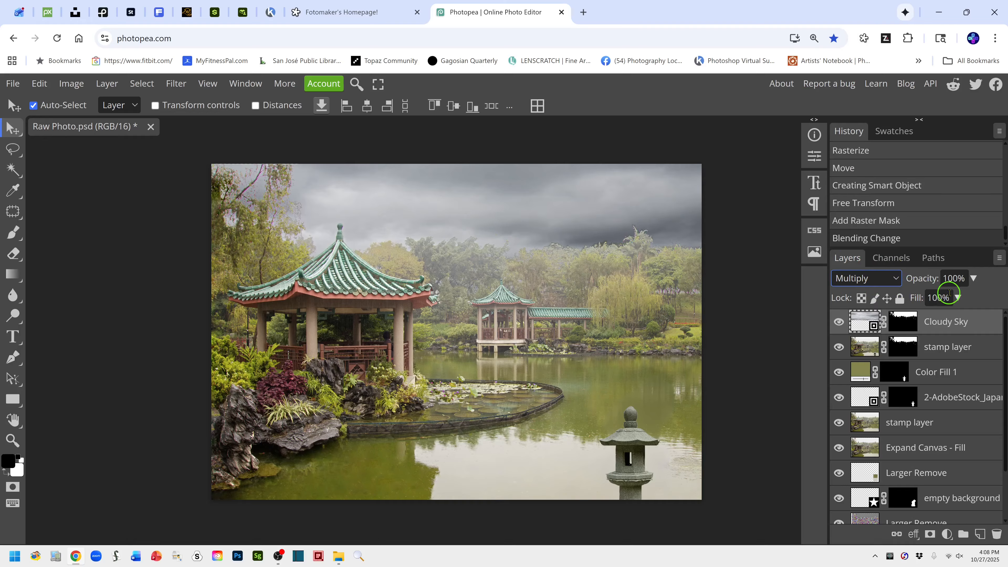
left_click_drag(923, 280, 919, 280)
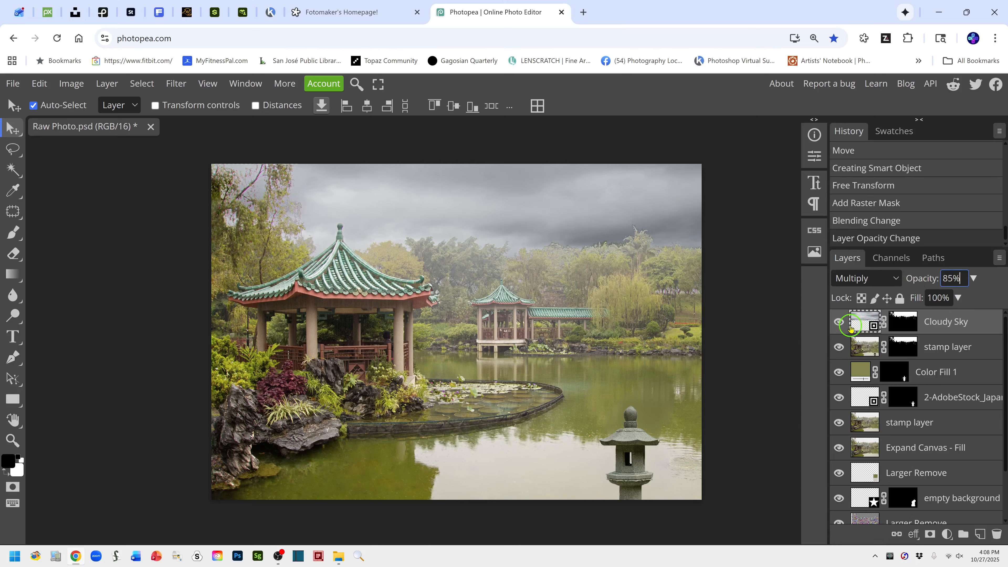
left_click(839, 322)
left_click(839, 324)
Step: Add a Levels adjustment above the masked stamp layer, raising the black input past 26 and slightly adjusting the midtone and white inputs
left_click(863, 347)
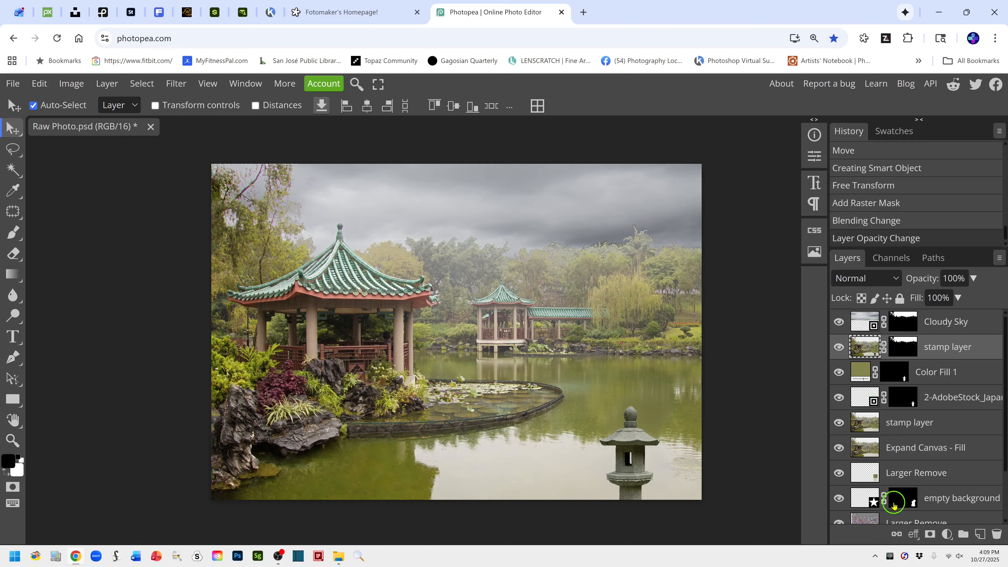
left_click(947, 534)
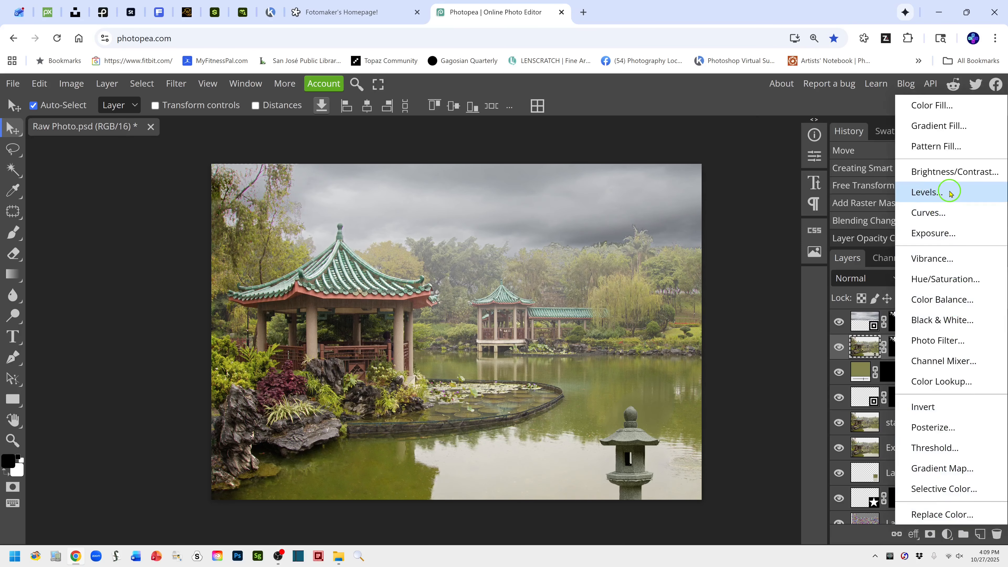
left_click(927, 193)
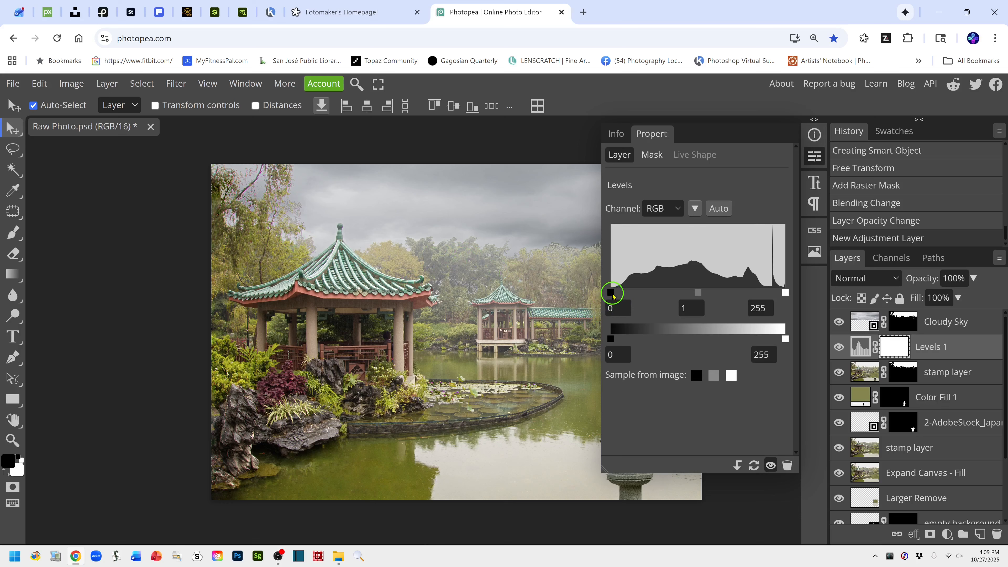
left_click_drag(611, 294, 629, 295)
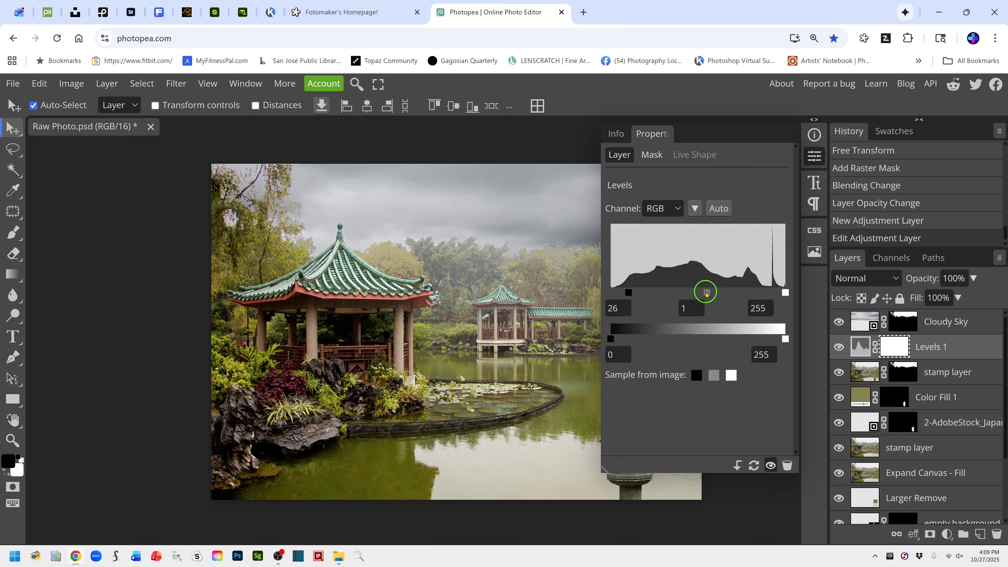
left_click_drag(706, 292, 707, 293)
left_click_drag(786, 294, 784, 295)
left_click_drag(628, 293, 636, 295)
left_click(812, 159)
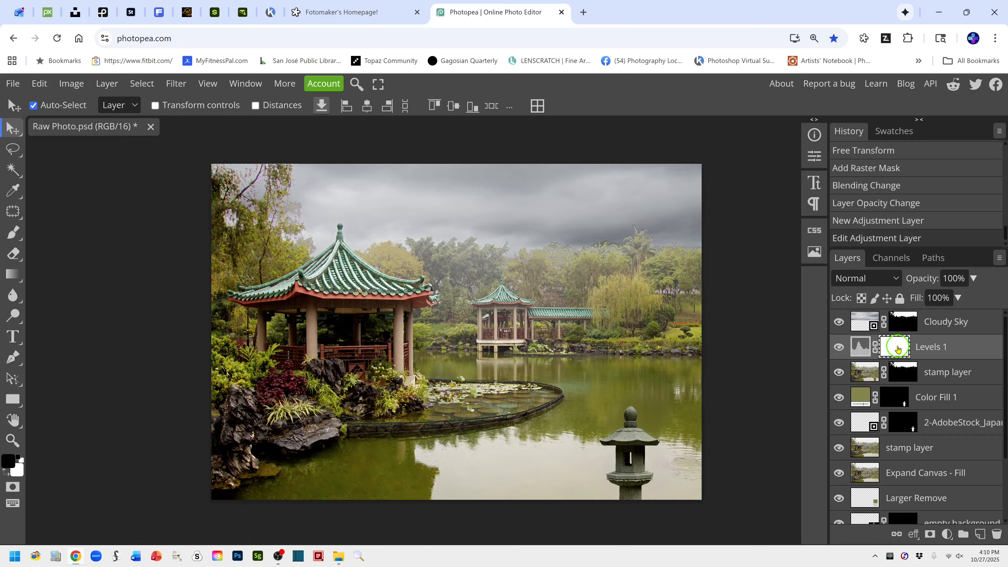
Step: Replace the Levels layer's white mask with a black one and activate the Brush tool with white as the foreground colour
left_click_drag(898, 349, 998, 537)
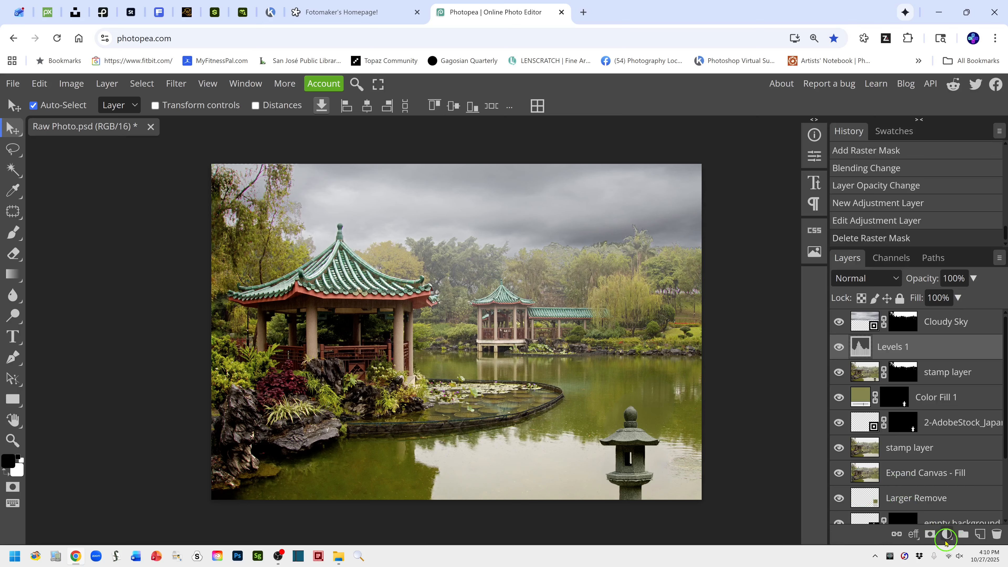
left_click(931, 534, "alt")
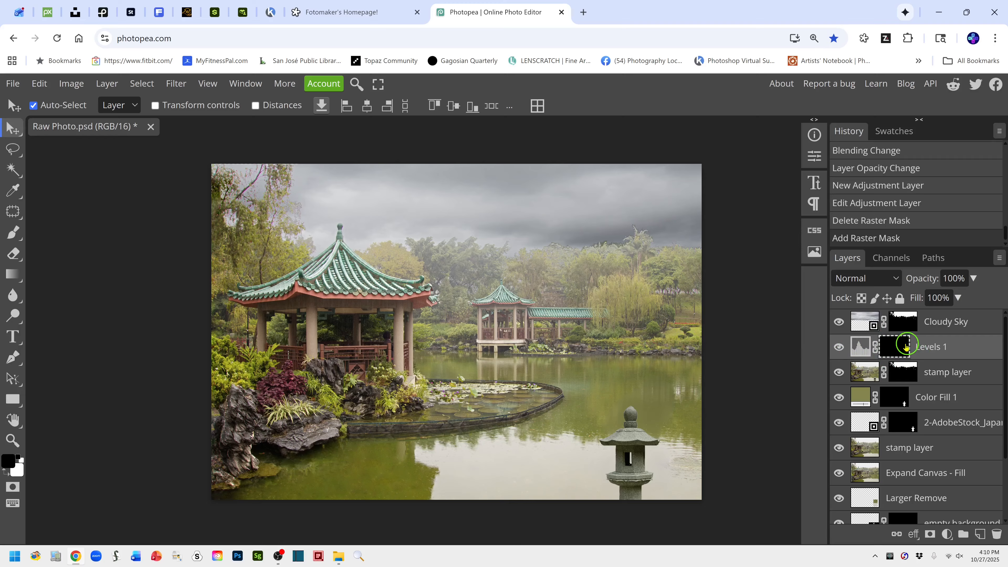
left_click(14, 235)
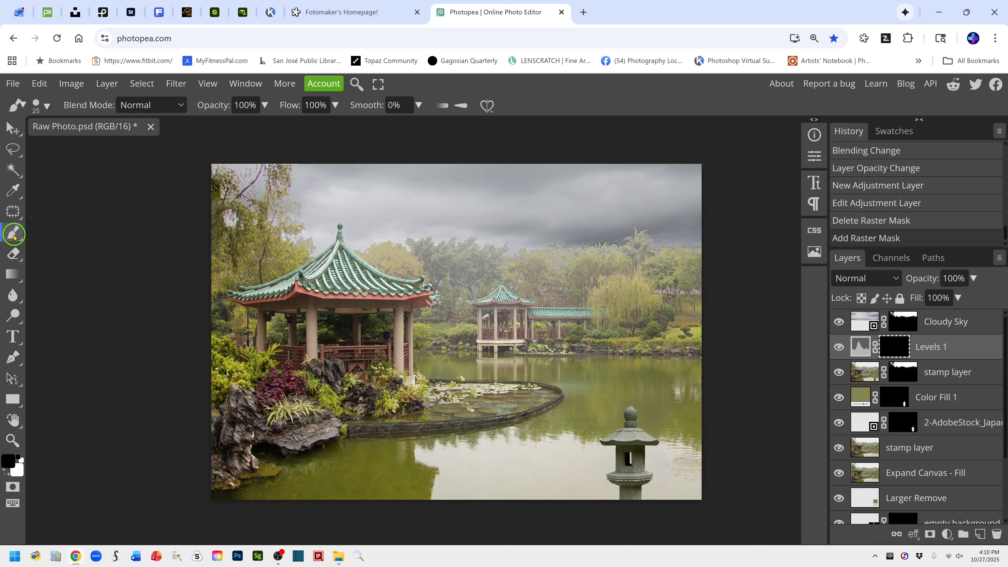
left_click(9, 471)
Step: Choose the soft round brush with 0% hardness for painting on the Levels mask
left_click(47, 107)
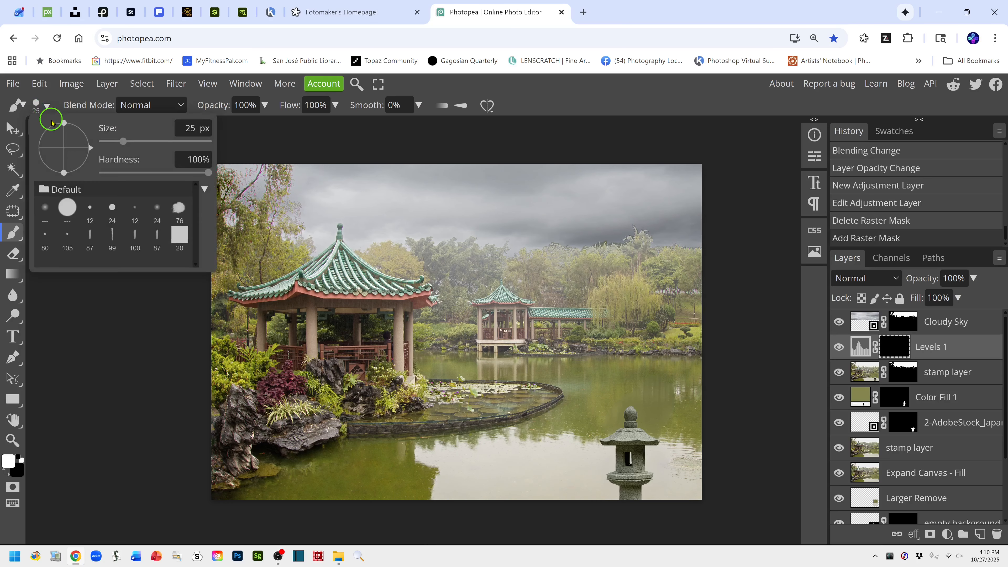
left_click(45, 207)
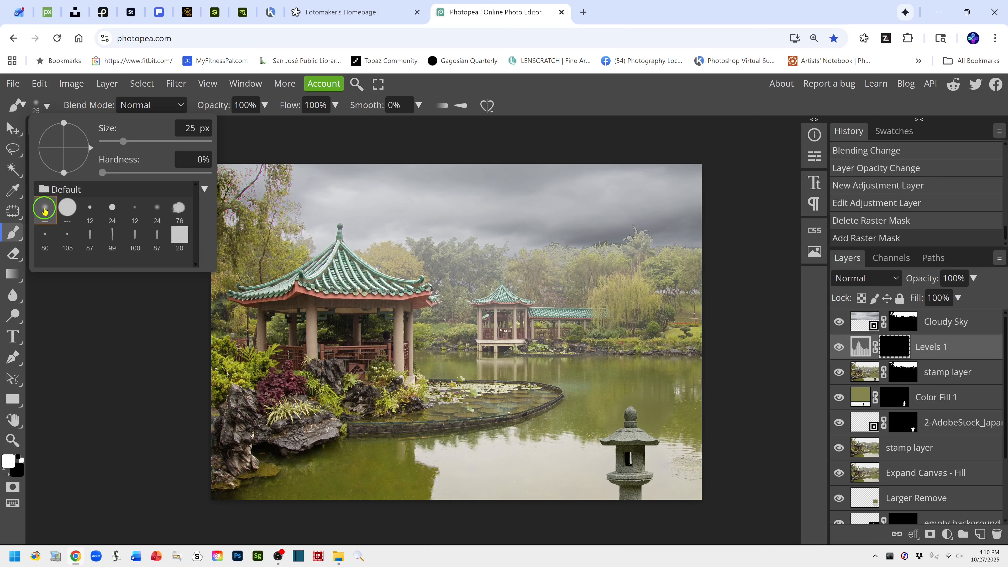
left_click(194, 159)
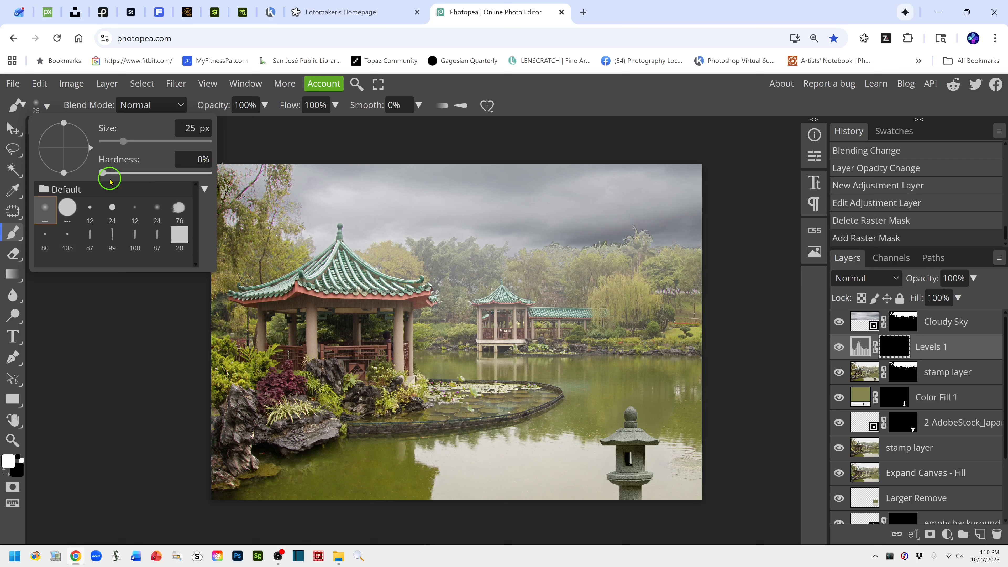
left_click(103, 173)
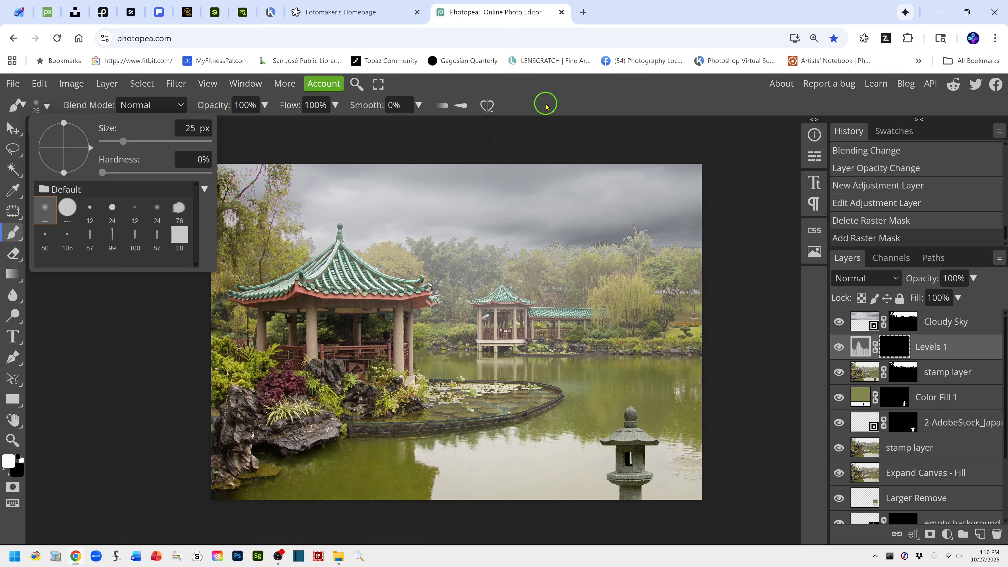
left_click(533, 104)
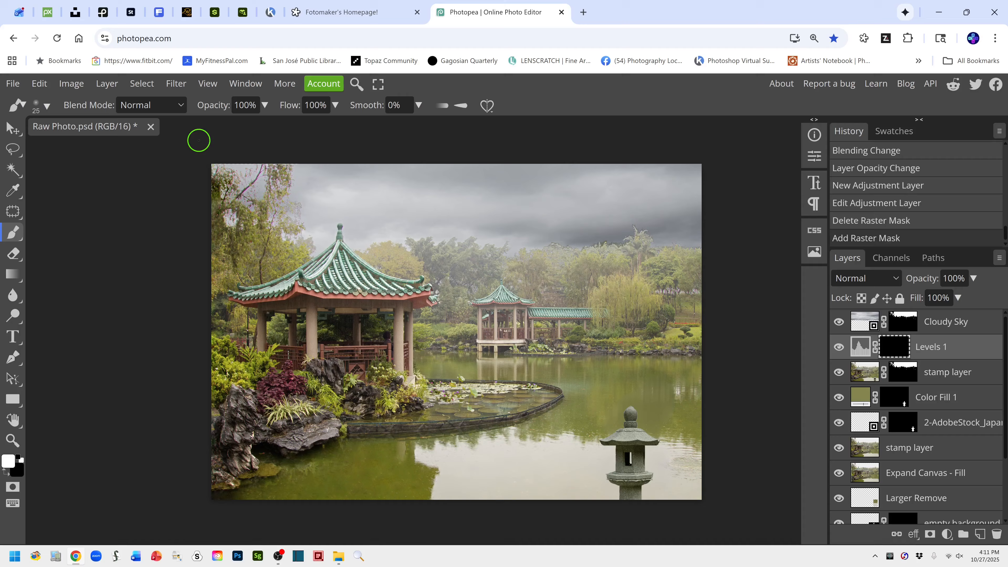
Step: Lower the brush to 51% opacity and 15% flow for gradual painting on the Levels mask
left_click(218, 105)
left_click_drag(218, 105, 209, 108)
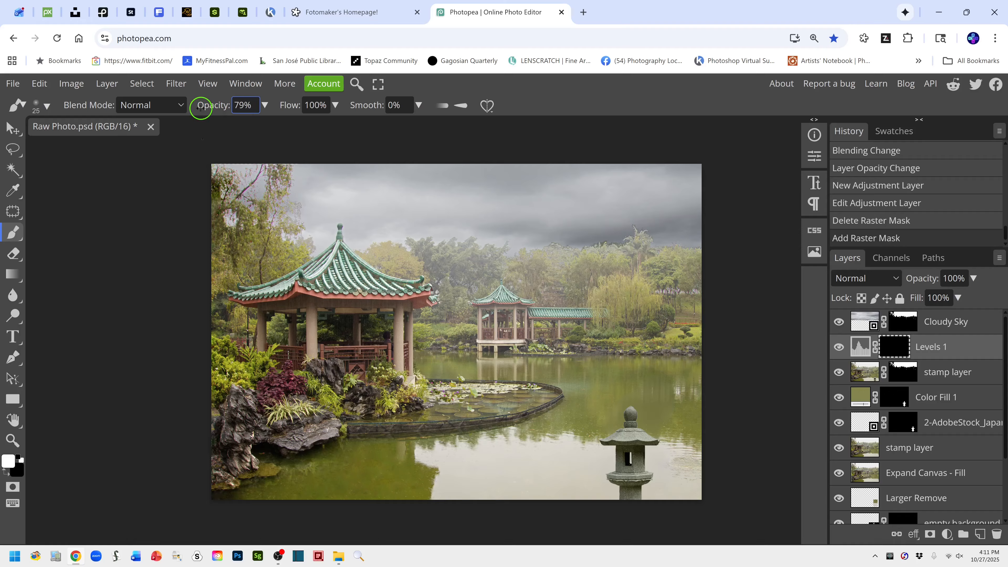
left_click_drag(198, 106, 187, 112)
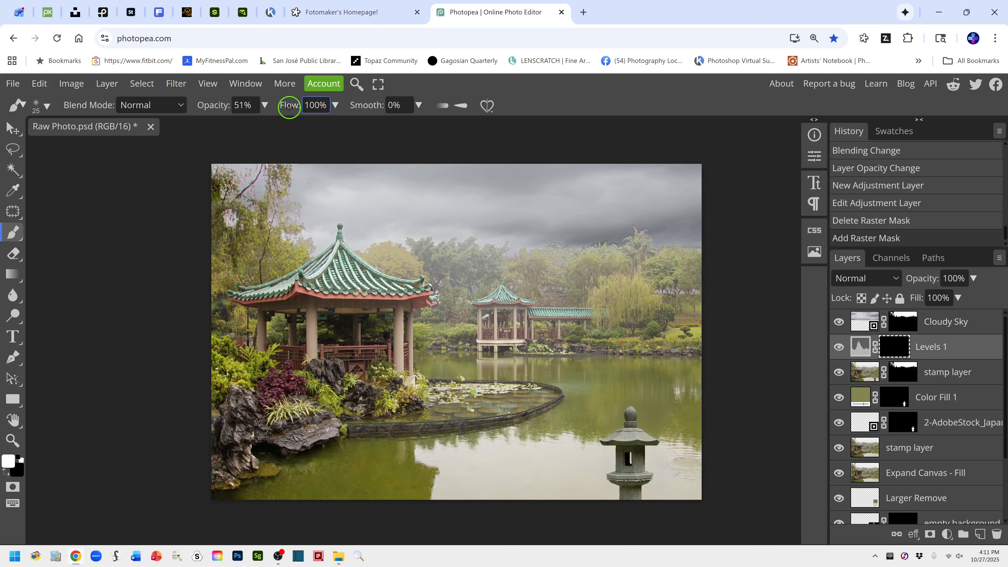
left_click_drag(289, 105, 220, 110)
Step: Paint white on the Levels mask with a 250 px brush over the hazy central treeline, the tree beside the large pavilion and its roof
left_click_drag(419, 253, 443, 263)
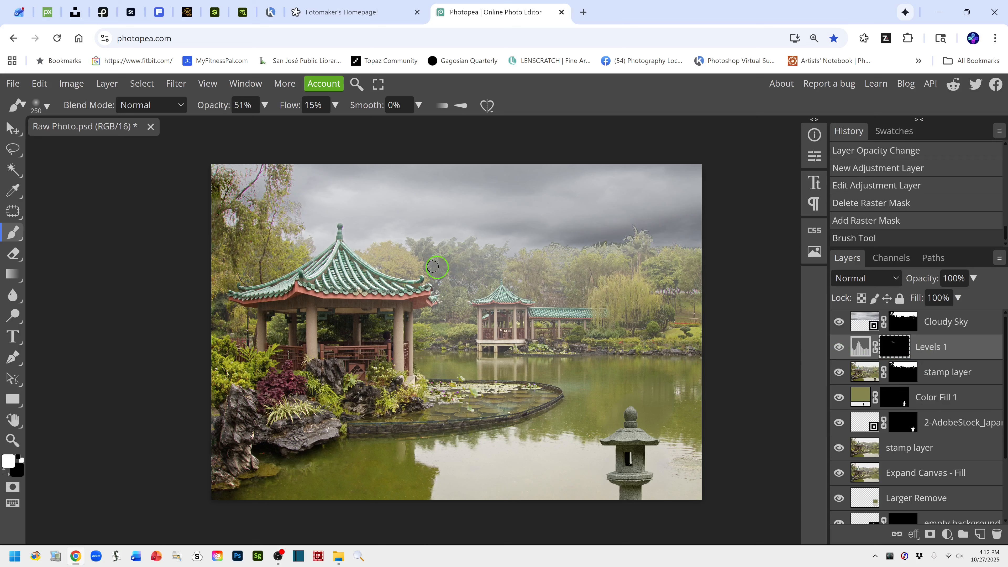
left_click(401, 258)
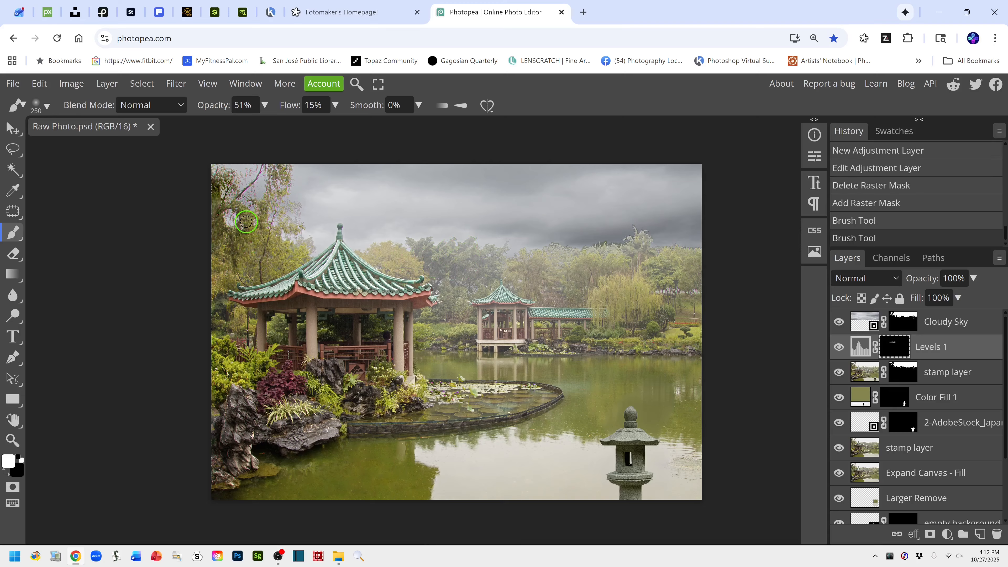
mouse_move(271, 254)
left_mouse_down()
mouse_move(244, 237)
mouse_move(220, 193)
mouse_move(206, 211)
mouse_move(249, 217)
mouse_move(287, 179)
mouse_move(277, 170)
mouse_move(286, 172)
mouse_move(273, 219)
left_mouse_up()
left_click(268, 272)
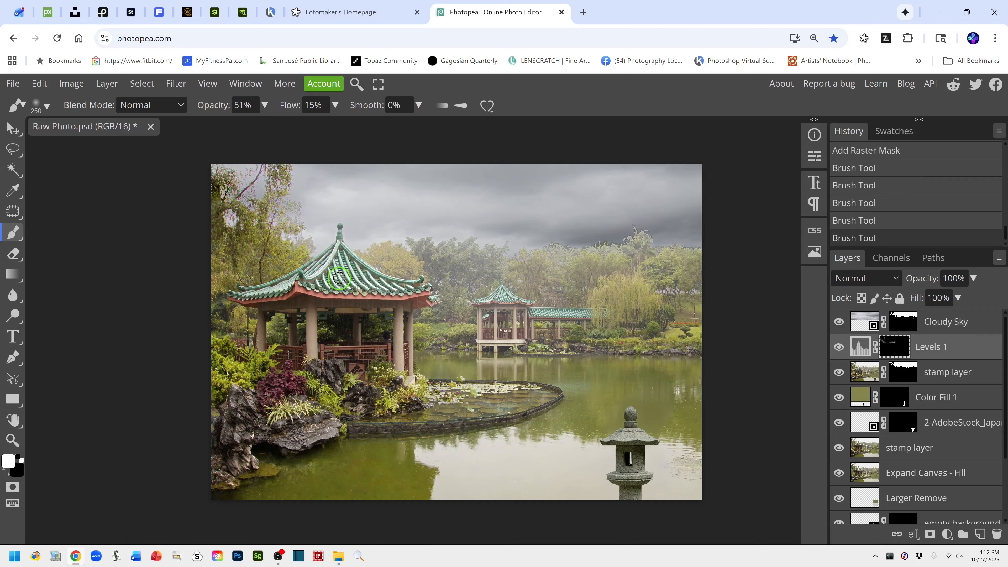
left_click_drag(346, 261, 364, 282)
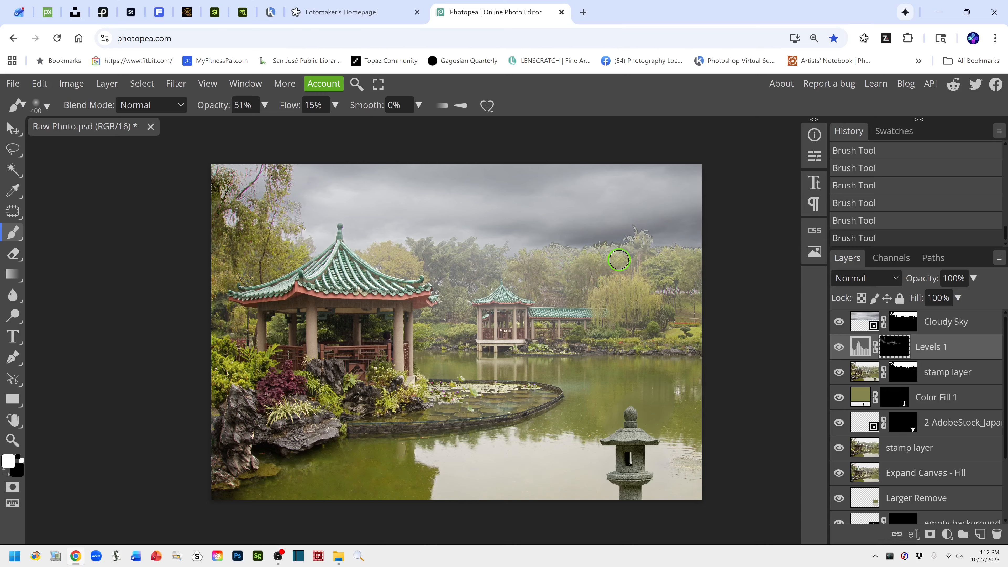
Step: Paint the remaining hazy trees into the Levels mask with a 400 px brush, raising opacity to 54% and flow to 18%, and inspect the mask alone
mouse_move(634, 251)
left_mouse_down()
mouse_move(608, 256)
mouse_move(606, 241)
mouse_move(605, 252)
mouse_move(562, 253)
mouse_move(648, 271)
mouse_move(638, 240)
mouse_move(641, 268)
mouse_move(690, 269)
mouse_move(617, 280)
mouse_move(612, 261)
mouse_move(617, 268)
mouse_move(580, 281)
mouse_move(552, 260)
mouse_move(506, 274)
mouse_move(481, 260)
mouse_move(491, 267)
mouse_move(384, 260)
mouse_move(400, 255)
mouse_move(461, 289)
mouse_move(450, 308)
mouse_move(450, 291)
mouse_move(476, 289)
mouse_move(462, 276)
mouse_move(508, 273)
mouse_move(601, 307)
mouse_move(551, 294)
left_mouse_up()
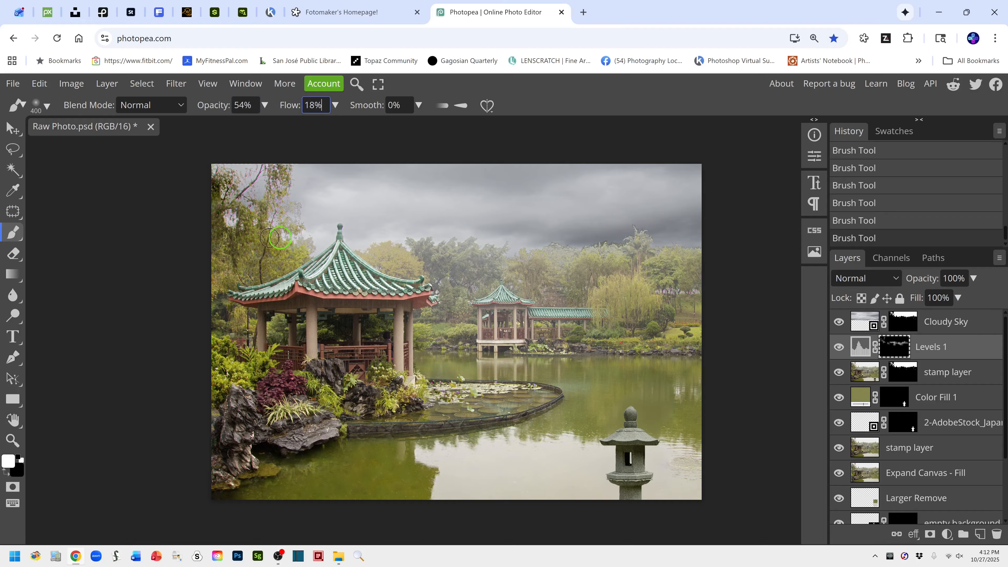
mouse_move(274, 239)
left_mouse_down()
mouse_move(244, 240)
mouse_move(274, 263)
mouse_move(247, 271)
mouse_move(236, 242)
left_mouse_up()
mouse_move(433, 260)
left_mouse_down()
mouse_move(520, 289)
mouse_move(542, 276)
mouse_move(517, 268)
mouse_move(572, 277)
mouse_move(598, 268)
mouse_move(691, 271)
mouse_move(696, 260)
mouse_move(685, 290)
mouse_move(645, 295)
mouse_move(653, 326)
mouse_move(783, 345)
left_mouse_up()
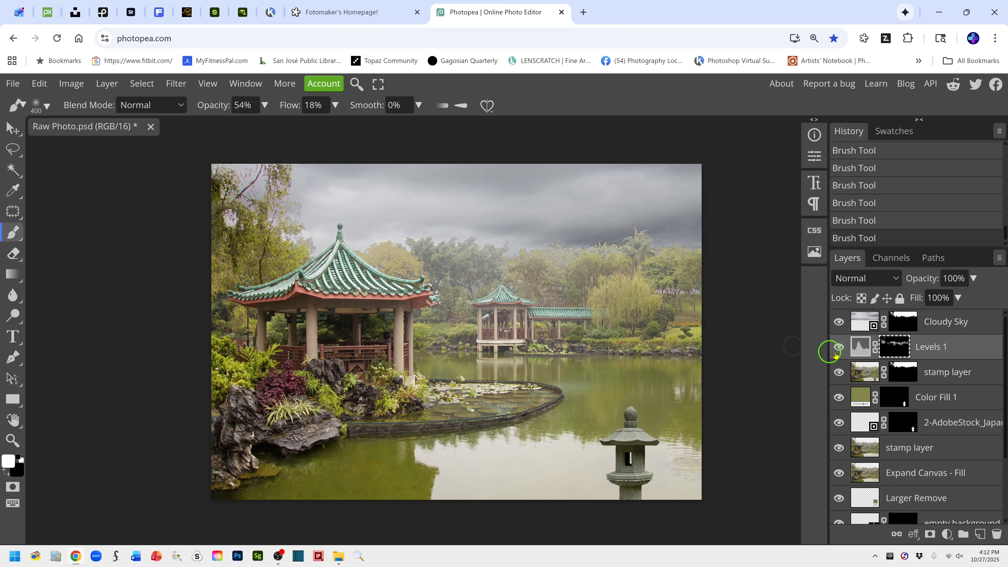
left_click(895, 354, "alt")
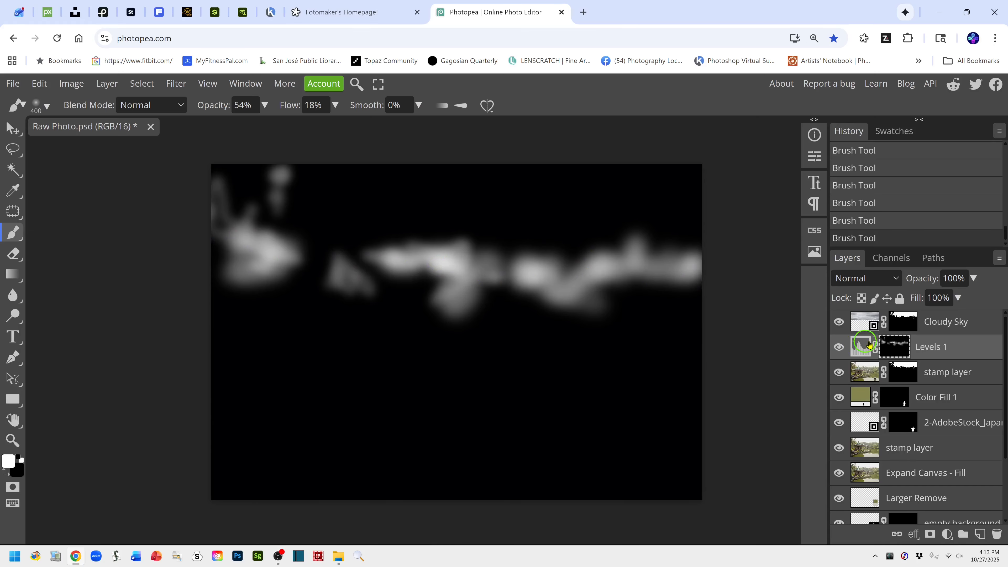
left_click(895, 347, "alt")
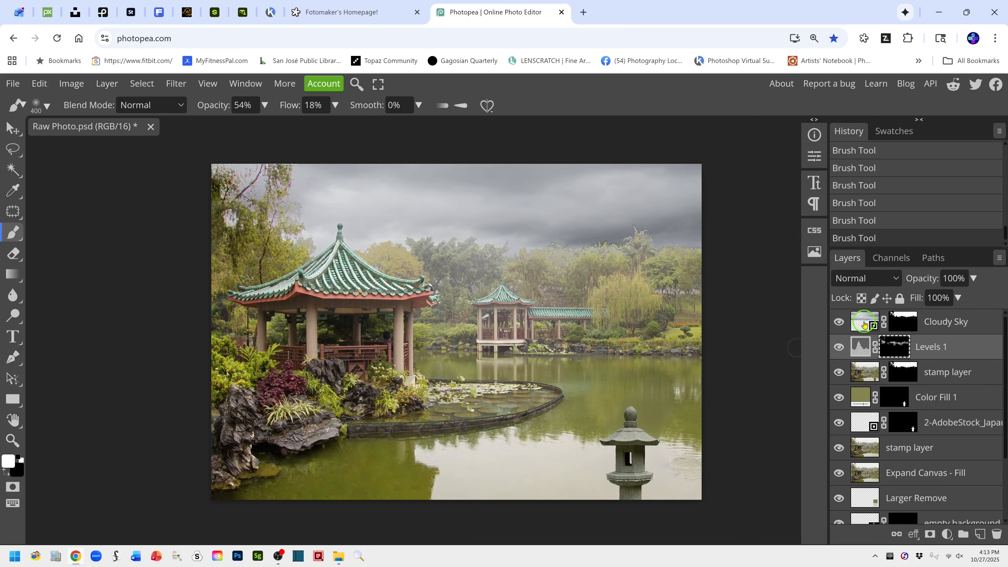
Step: Stamp all visible layers into a new layer above Cloudy Sky and name it Reflection in H2O
left_click(864, 325)
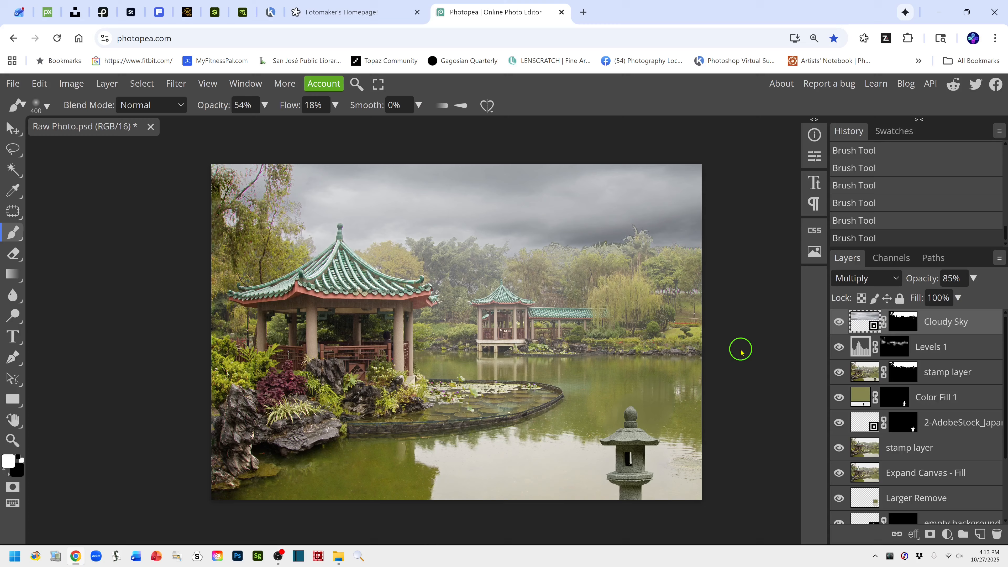
key("ctrl+shift+alt+e")
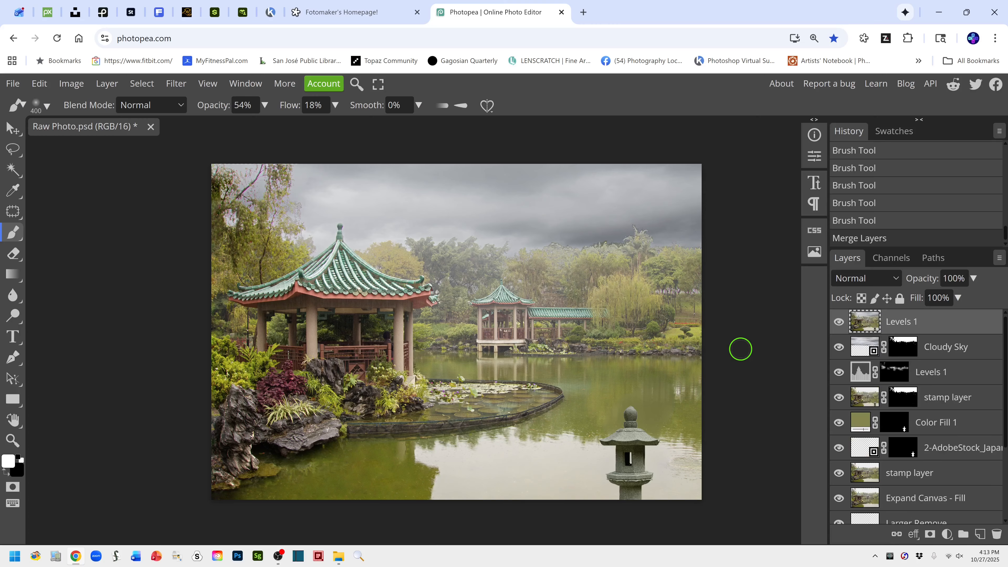
double_click(895, 323)
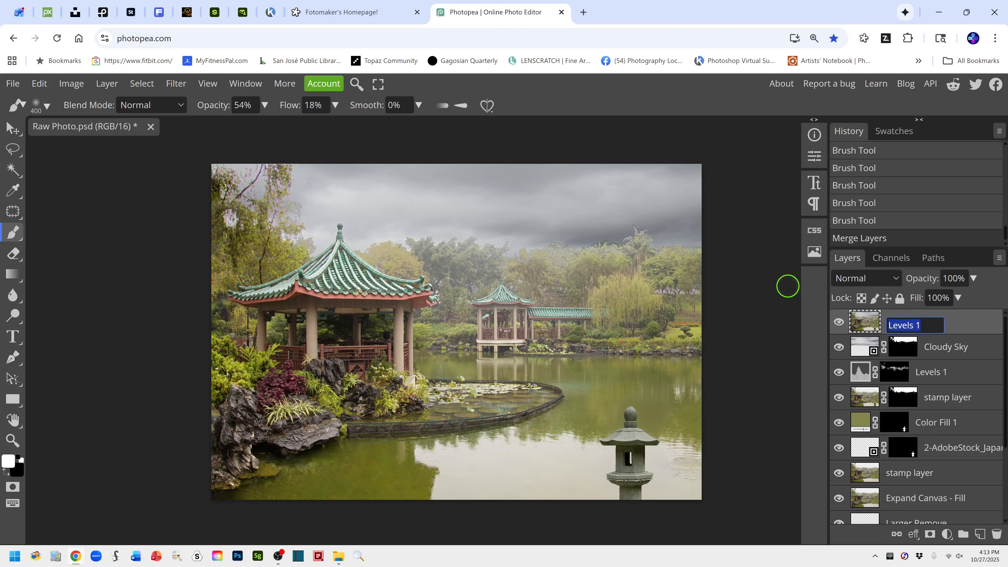
type("R")
type("eflection in H")
type("2O")
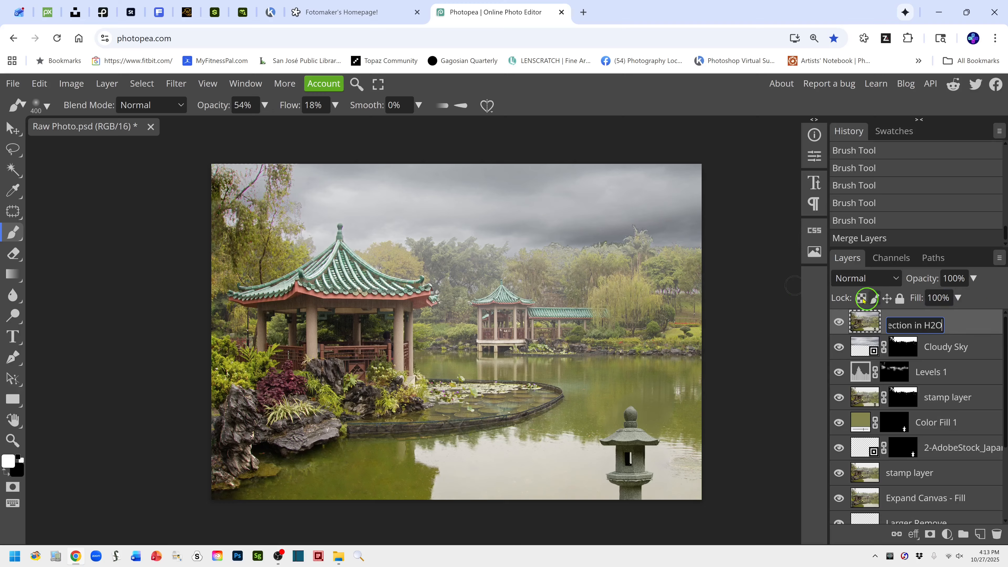
key("Return")
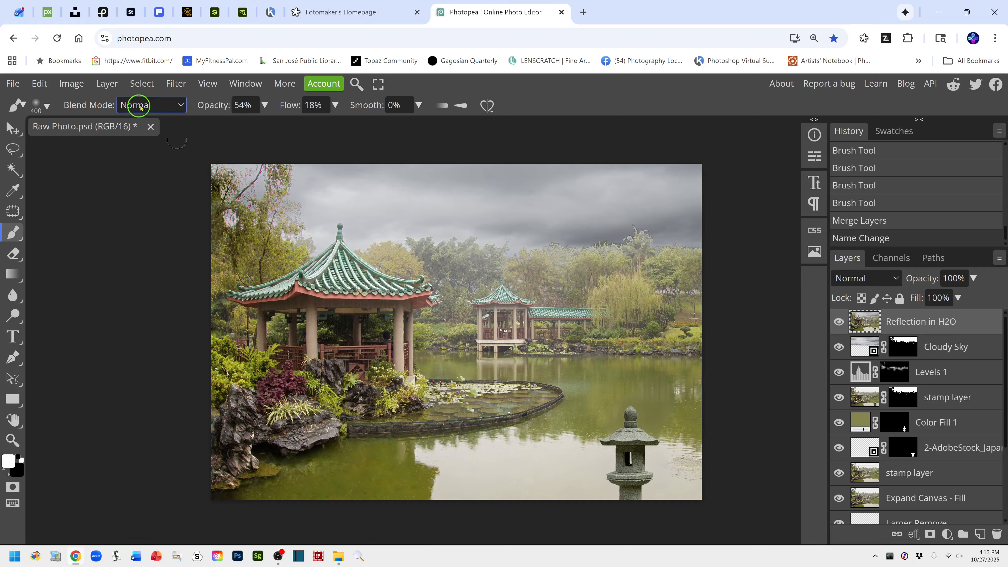
Step: Select the Highlights by Color Range with 0% fuzziness and a minimum of 190, and turn the selection into a mask on Reflection in H2O
left_click(142, 83)
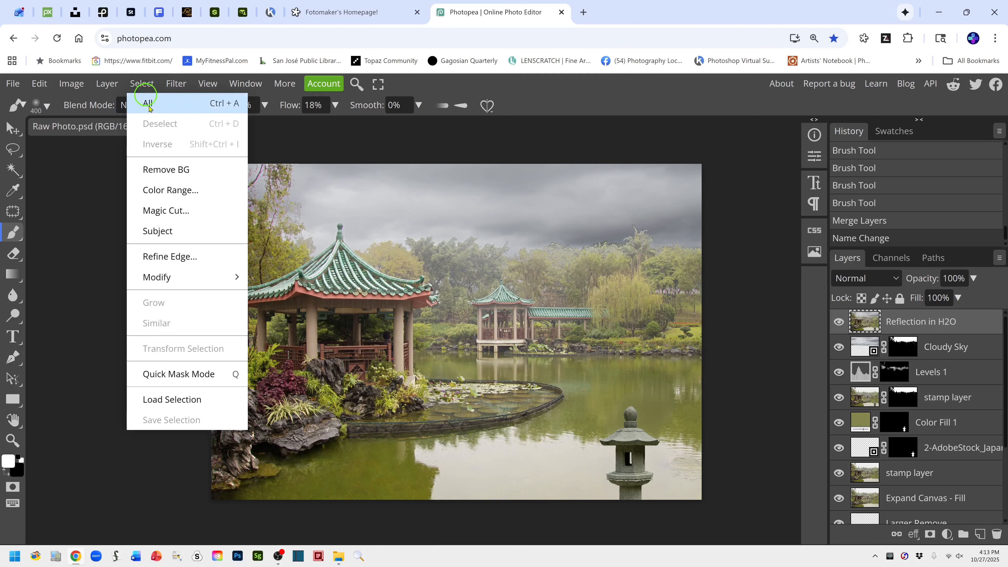
left_click(162, 193)
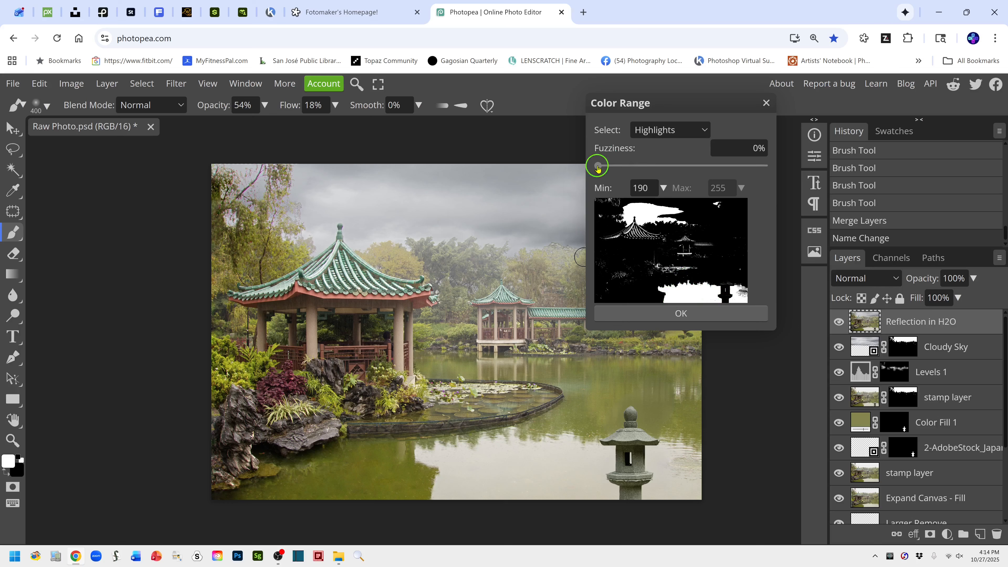
left_click(678, 313)
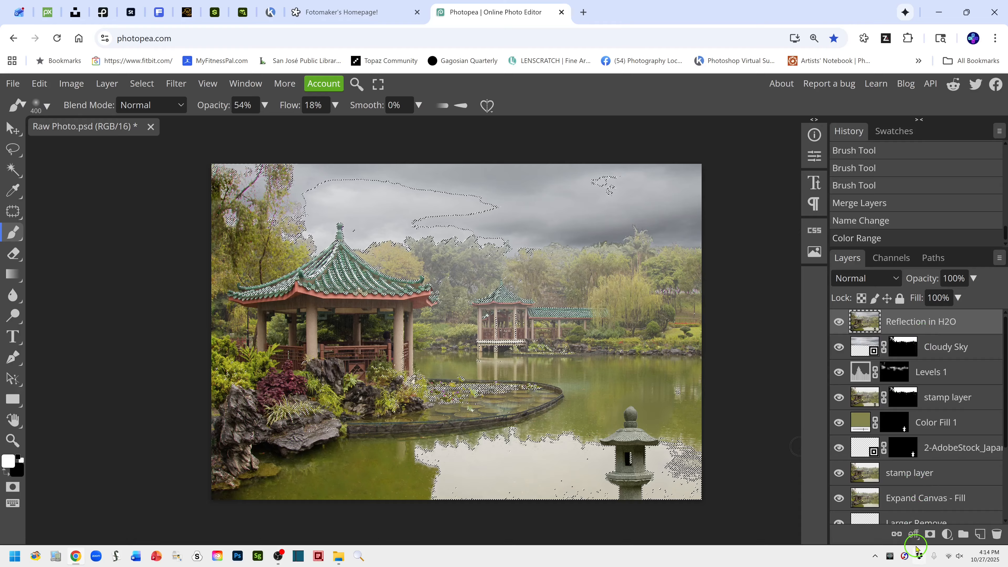
left_click(929, 535)
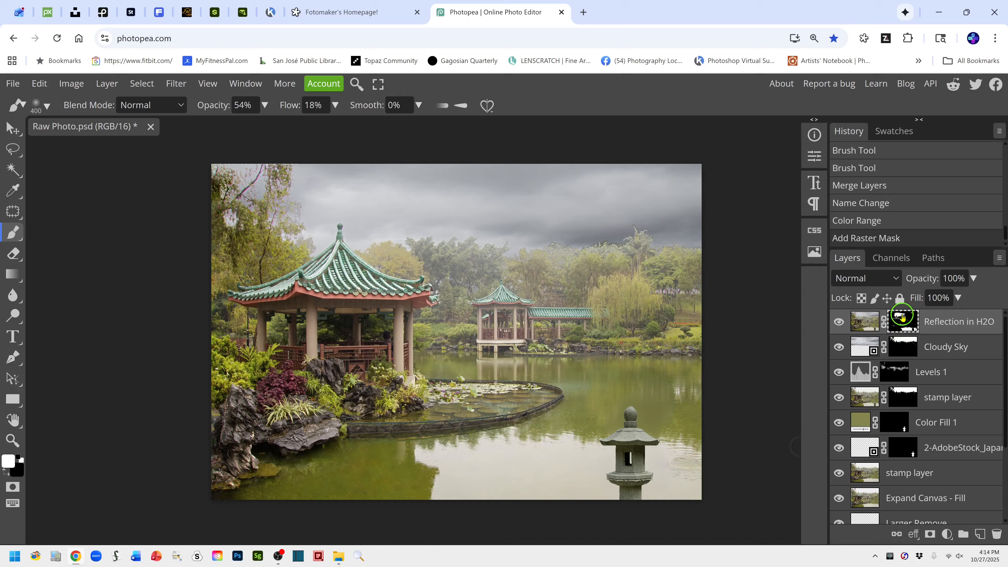
Step: Display the Reflection in H2O mask alone and set up a hard round 800 px brush with 100% hardness, opacity and flow
left_click(903, 326, "alt")
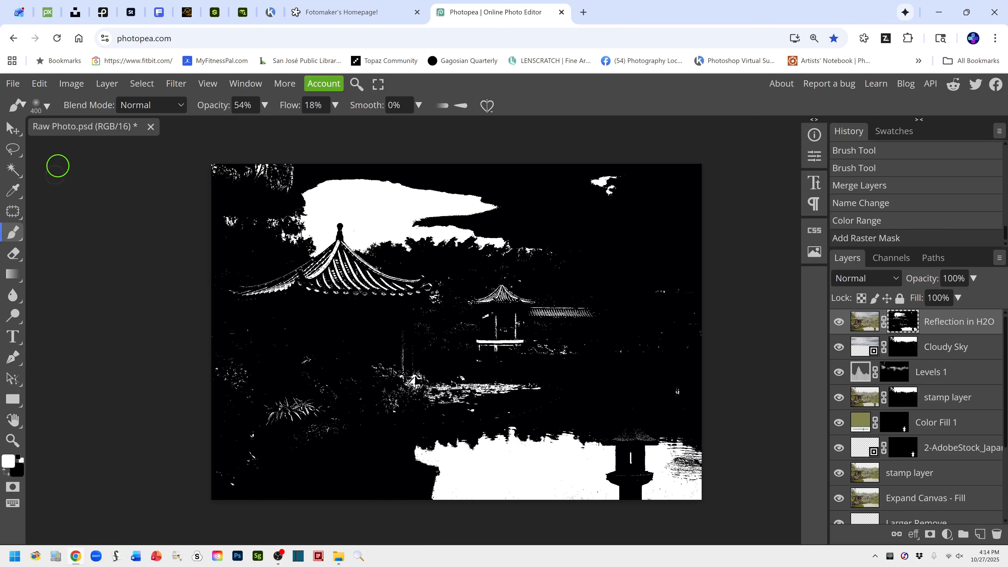
left_click(47, 107)
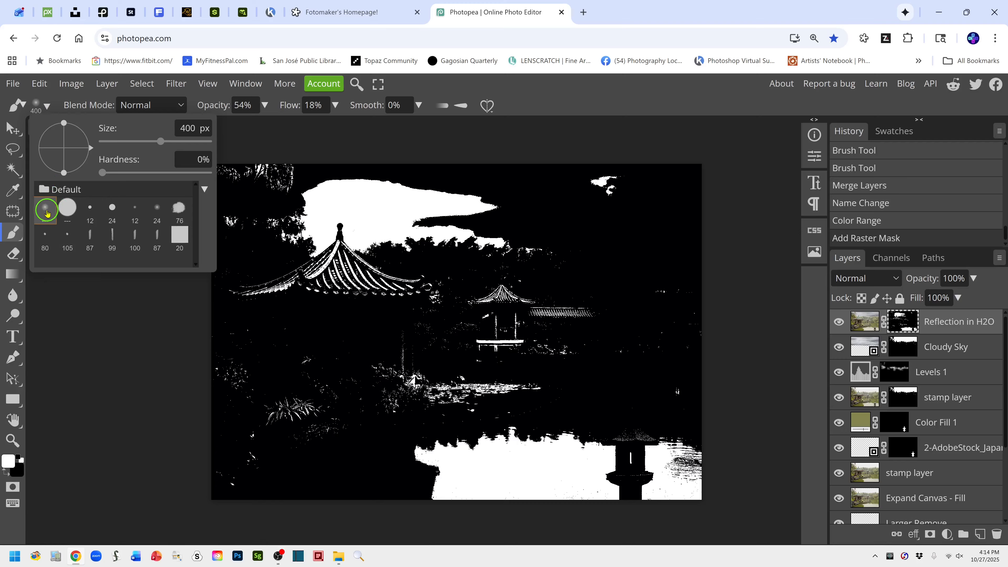
left_click(66, 210)
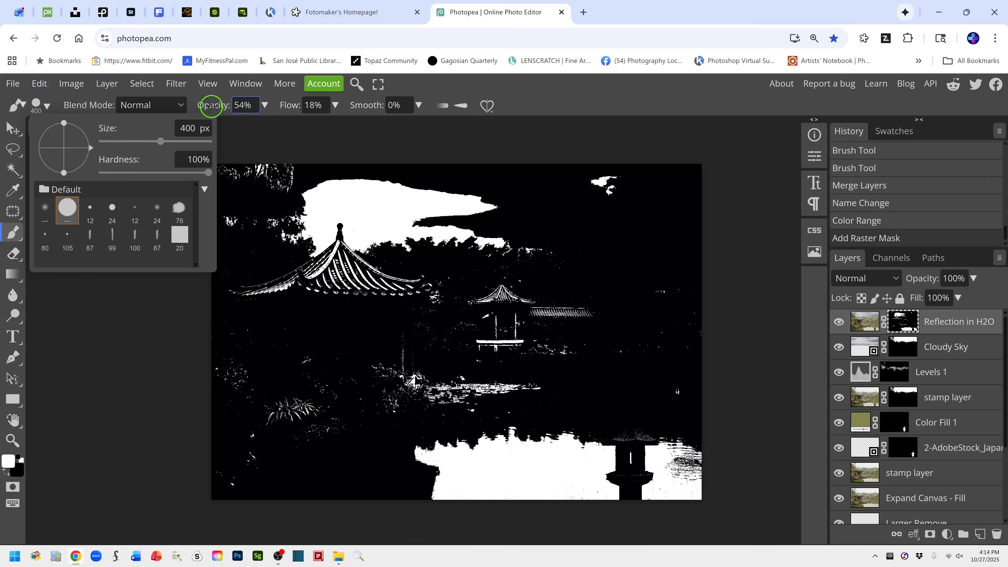
left_click_drag(211, 106, 375, 105)
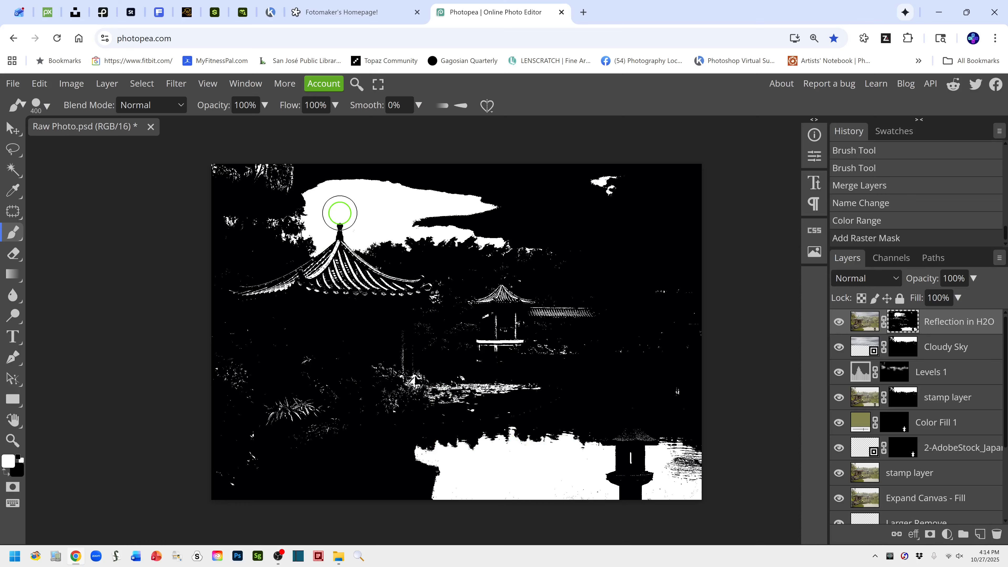
key("bracketright")
key("bracketright")
key("bracketright")
key("bracketright")
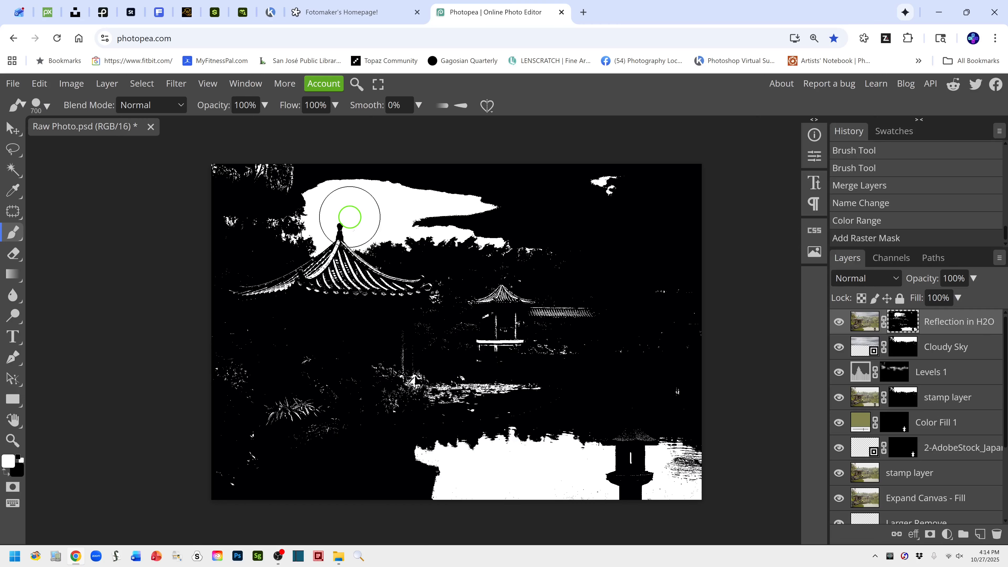
Step: Paint the sky, pavilions and foliage black on the Reflection in H2O mask, keeping only the bright water area in the foreground white
left_click(334, 213)
left_click(253, 198, "shift")
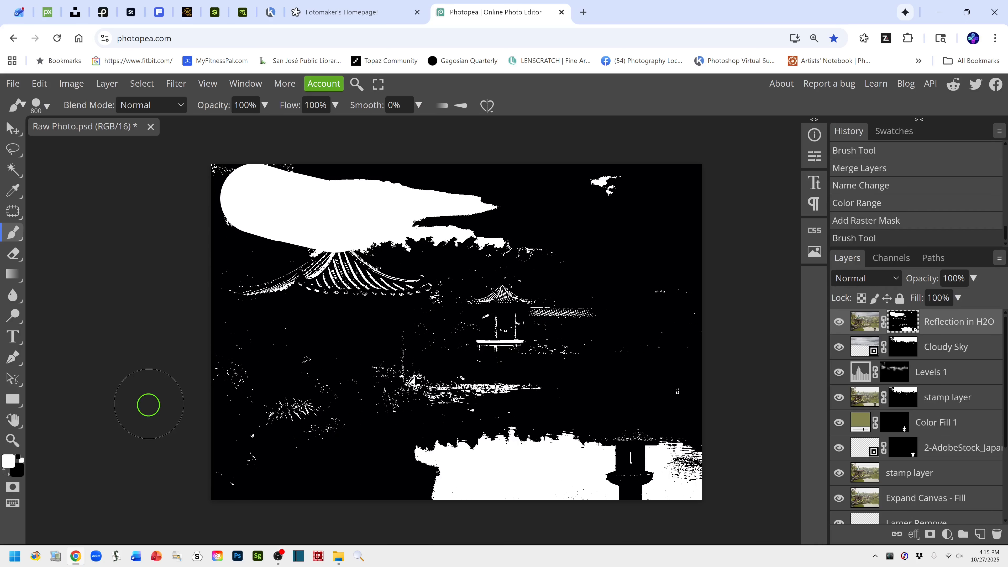
key("x")
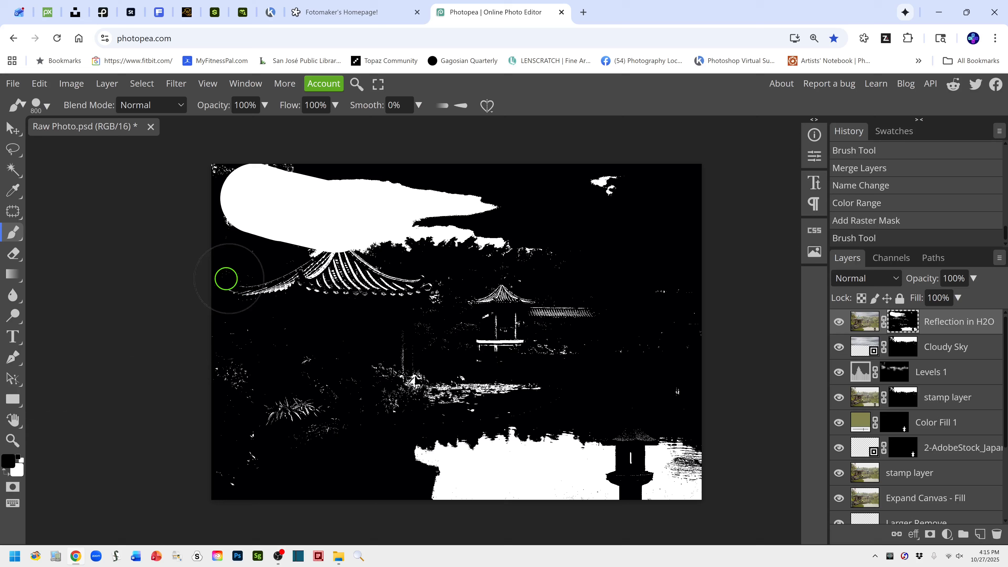
left_click_drag(250, 207, 284, 205)
left_click(428, 211, "shift")
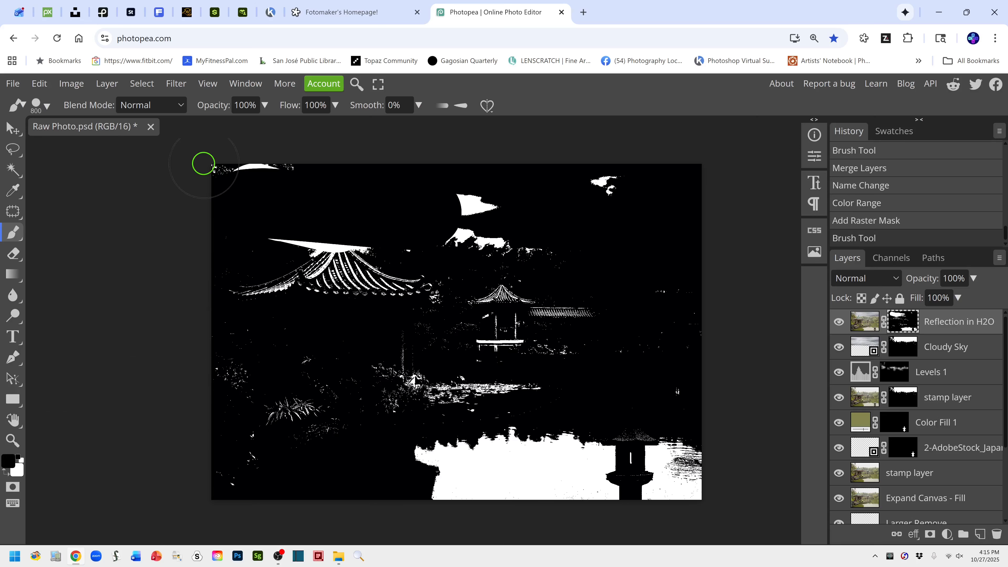
left_click(203, 164, "shift")
mouse_move(203, 163)
left_mouse_down()
mouse_move(368, 208)
mouse_move(653, 205)
left_mouse_up()
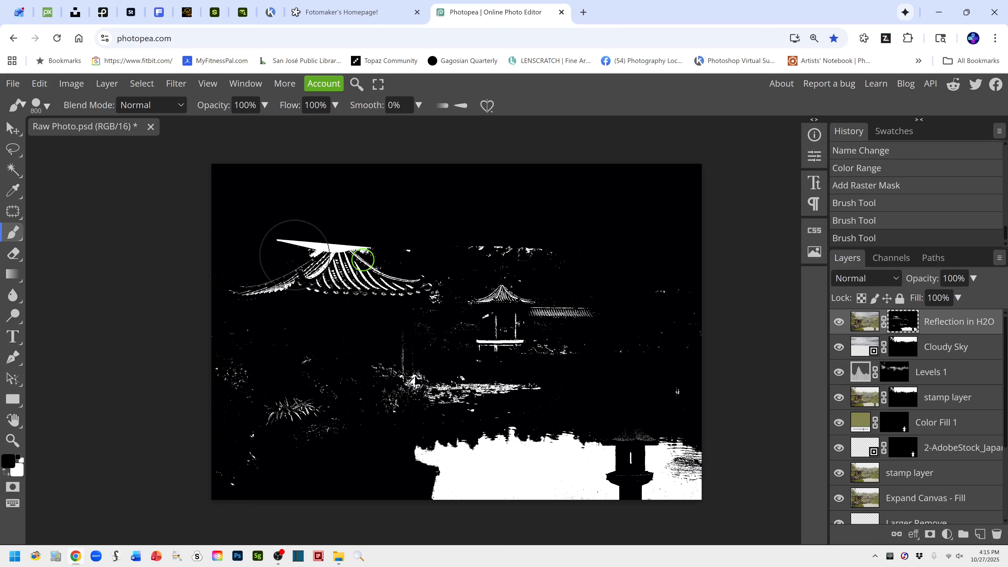
mouse_move(363, 260)
left_mouse_down()
mouse_move(533, 255)
mouse_move(702, 282)
mouse_move(565, 275)
mouse_move(441, 301)
mouse_move(330, 285)
mouse_move(195, 300)
mouse_move(246, 418)
mouse_move(226, 465)
mouse_move(258, 463)
mouse_move(301, 402)
mouse_move(305, 369)
mouse_move(293, 334)
mouse_move(289, 412)
mouse_move(306, 436)
mouse_move(413, 357)
mouse_move(577, 327)
mouse_move(600, 331)
mouse_move(698, 394)
mouse_move(702, 383)
mouse_move(699, 341)
mouse_move(438, 380)
mouse_move(375, 314)
left_mouse_up()
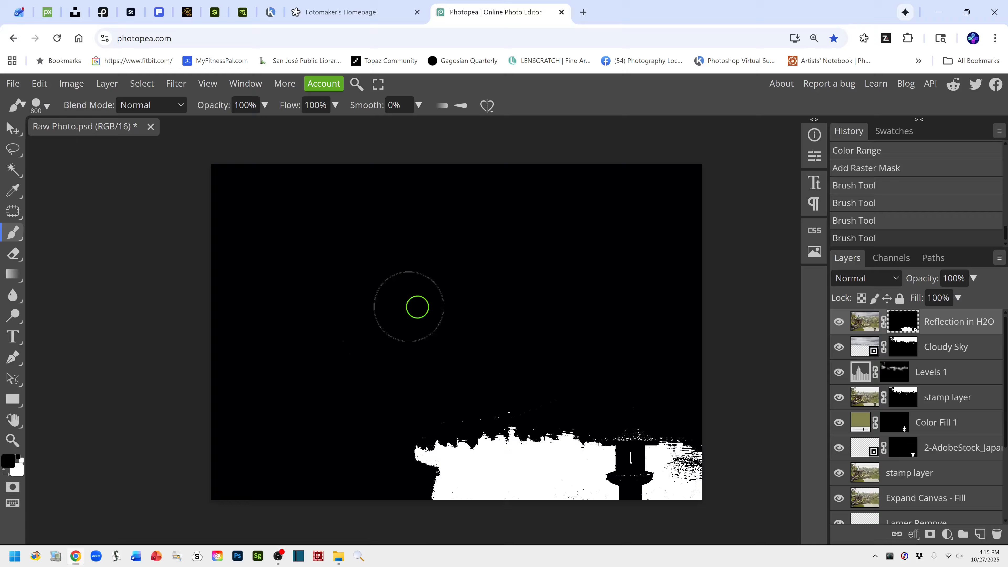
Step: Reduce the brush to 125 px and paint out the stray white specks just above the water area in the mask
key("bracketleft")
key("bracketleft")
key("bracketleft")
key("bracketleft")
key("bracketleft")
key("bracketleft")
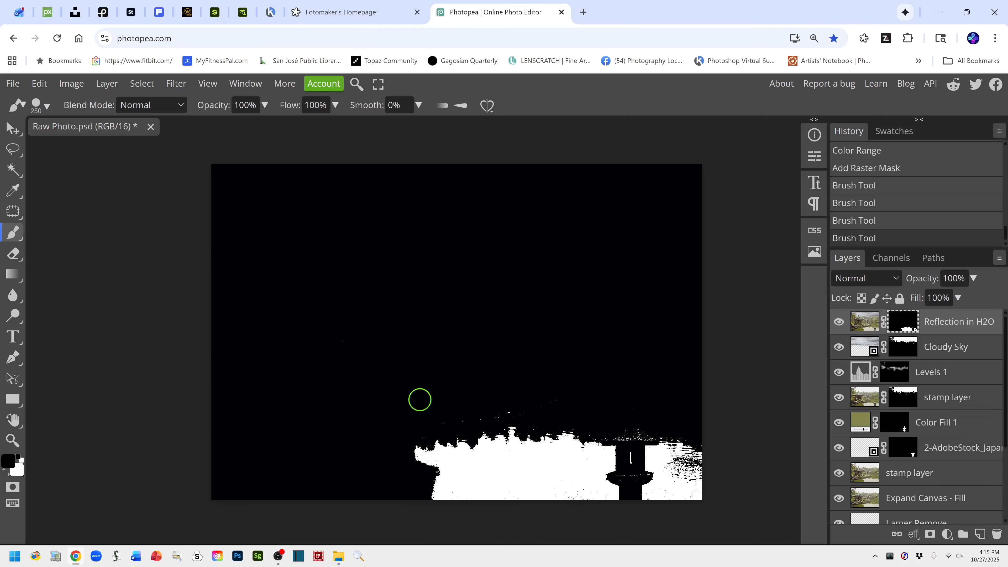
key("bracketleft")
key("bracketleft")
mouse_move(538, 403)
left_mouse_down()
mouse_move(607, 398)
mouse_move(623, 437)
left_mouse_up()
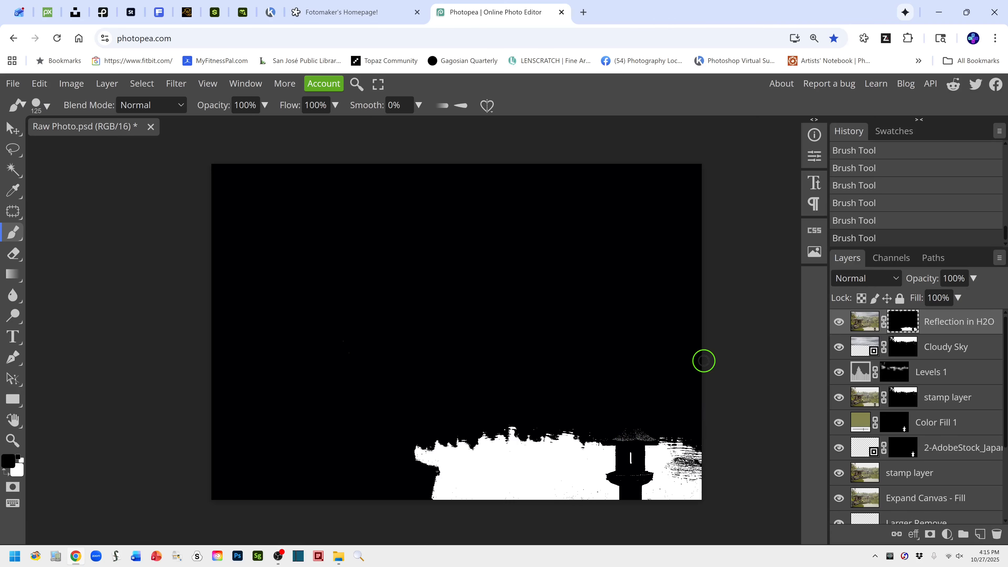
Step: Paint the speckles on the lantern's roof black in the mask, finishing its edge with a 60 px brush
scroll(703, 361, "up", 4)
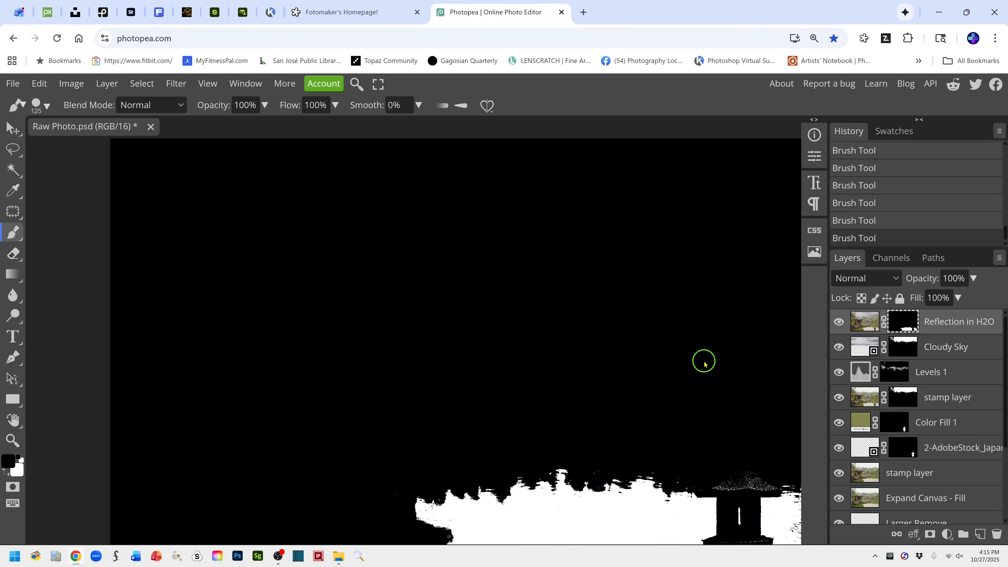
left_click_drag(659, 378, 511, 196)
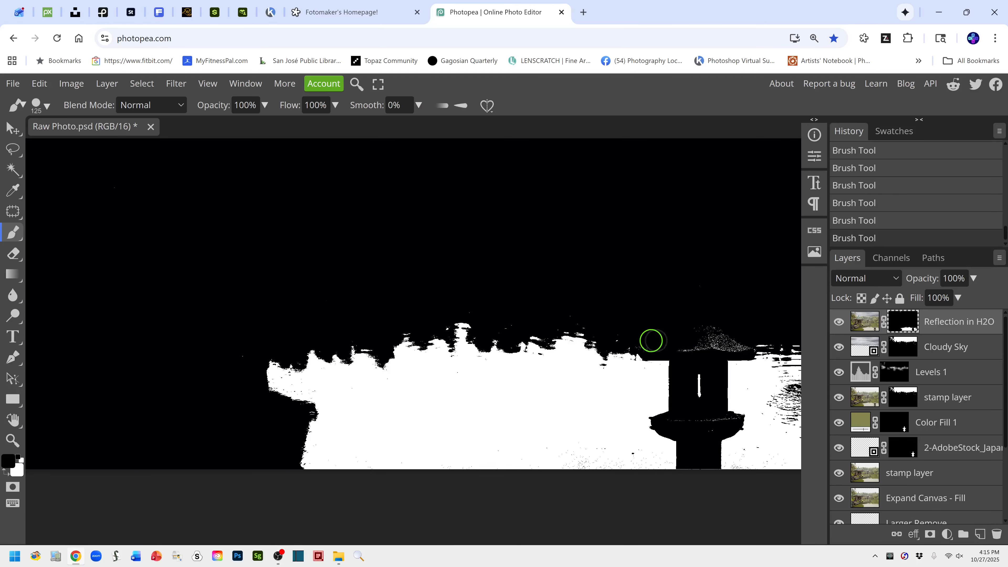
mouse_move(642, 337)
left_mouse_down()
mouse_move(709, 344)
mouse_move(696, 329)
mouse_move(717, 341)
left_mouse_up()
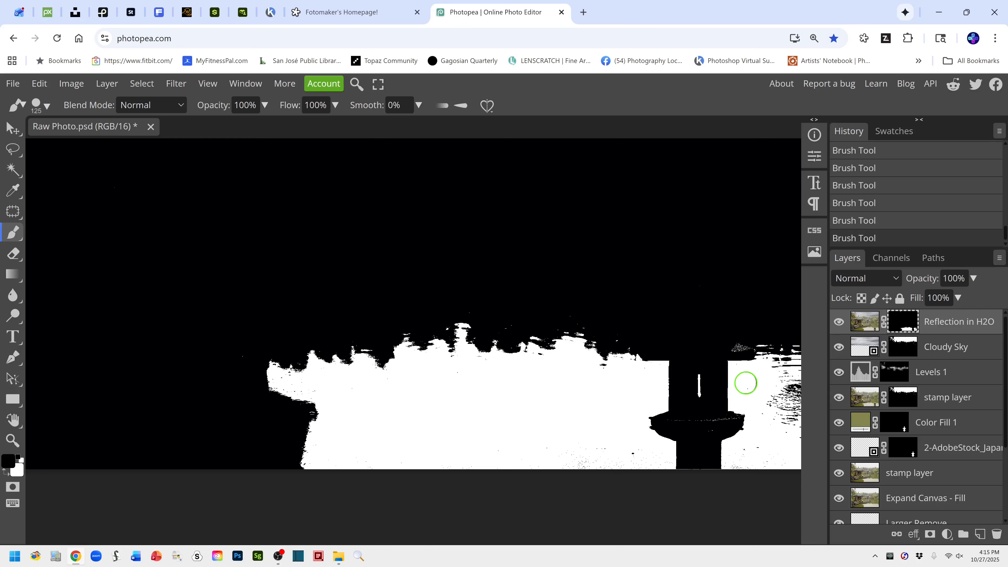
key("bracketleft")
key("bracketleft")
key("bracketleft")
key("bracketleft")
left_click_drag(735, 350, 748, 351)
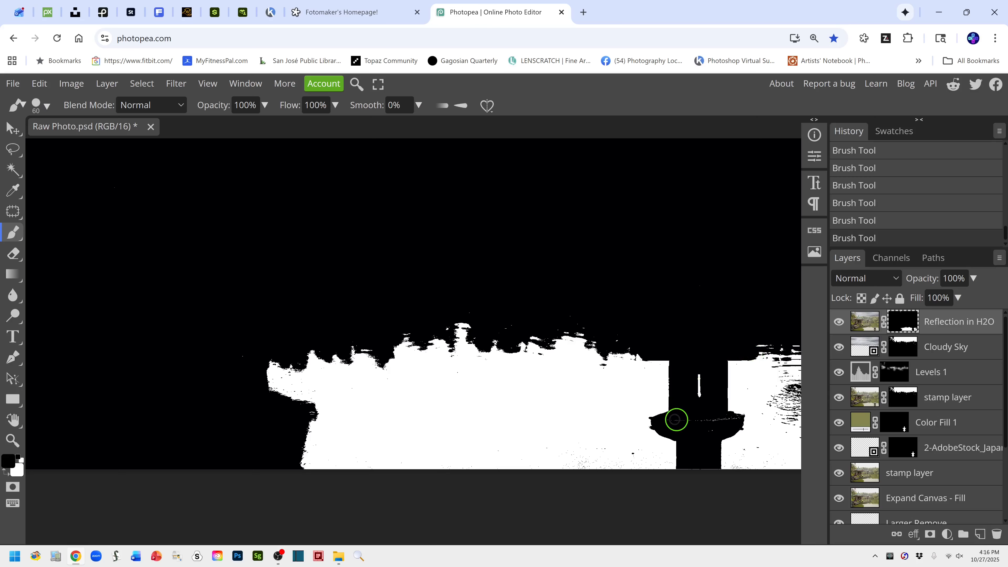
Step: Paint the remaining white speckles on the lantern's roof black in the mask and return to the full image view
mouse_move(670, 419)
left_mouse_down()
mouse_move(714, 420)
mouse_move(708, 431)
mouse_move(731, 419)
left_mouse_up()
key("ctrl+minus")
key("ctrl+minus")
key("ctrl+plus")
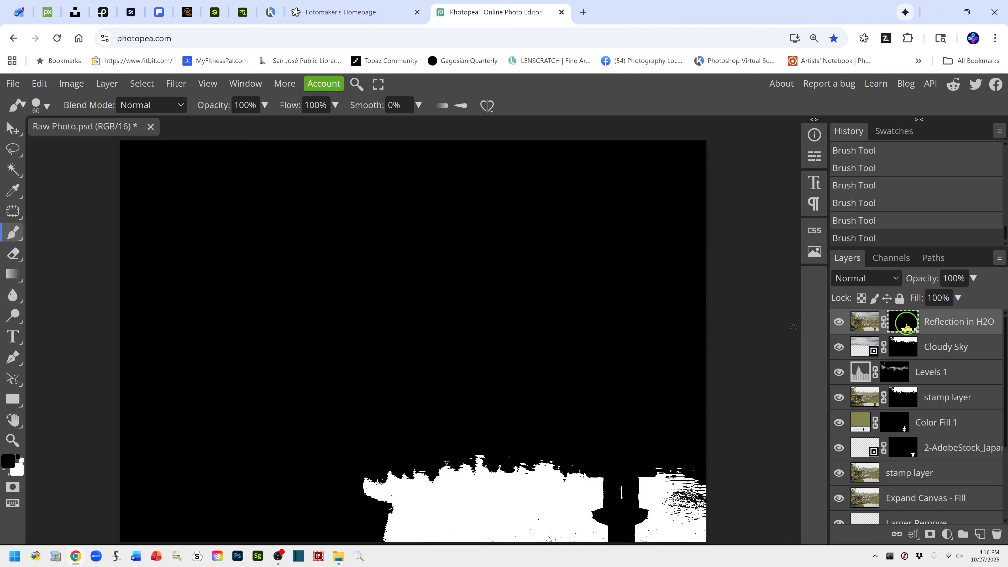
left_click(864, 325)
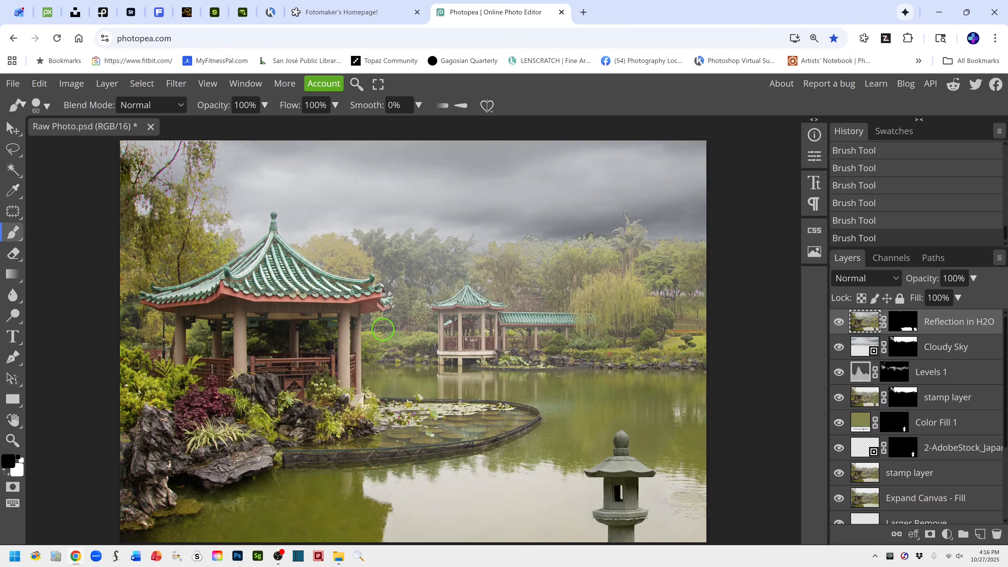
Step: Place 3-AdobeStock_GreyCloudySky.jpeg as a new layer above Reflection in H2O and accept its default placement
left_click(13, 150)
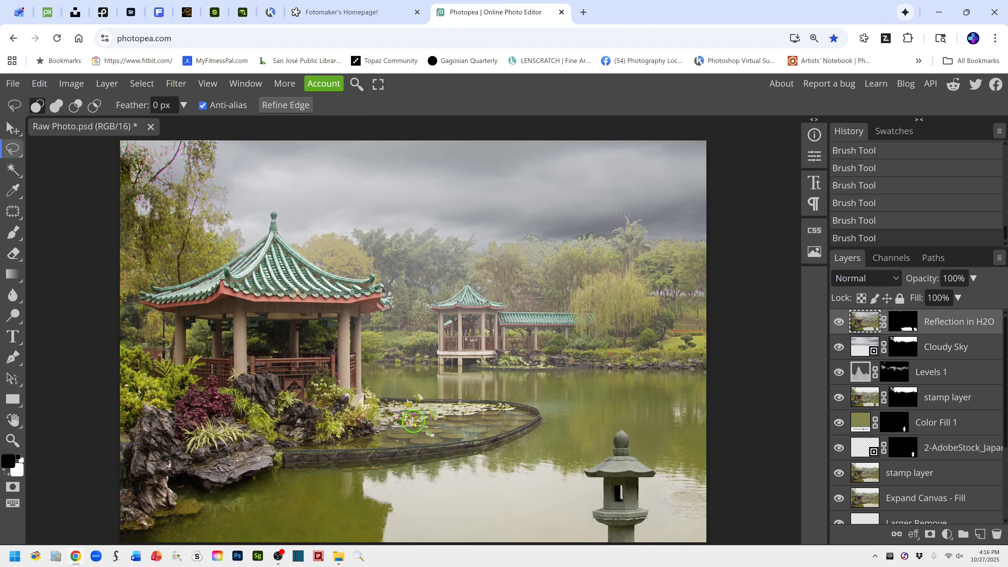
left_click(12, 85)
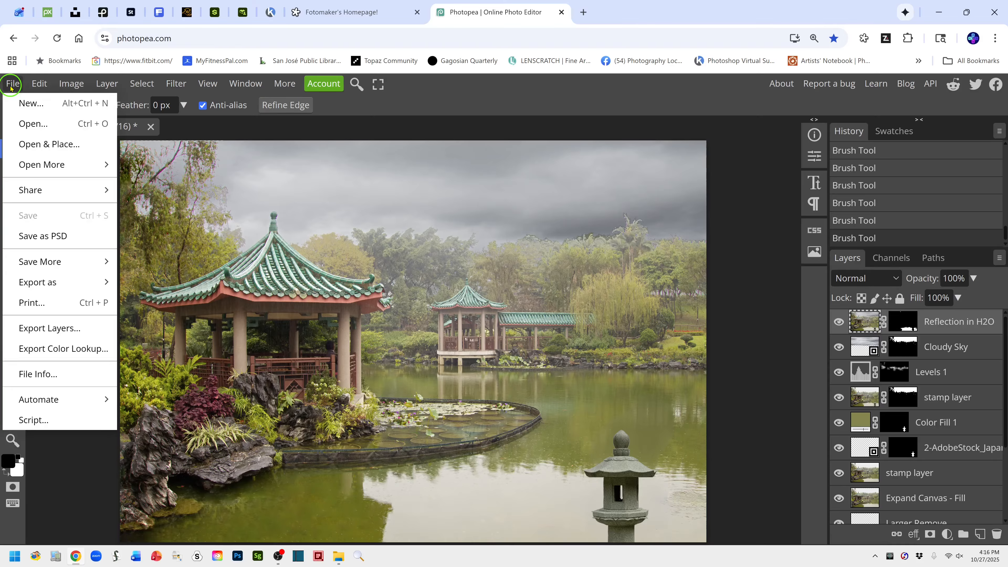
left_click(37, 145)
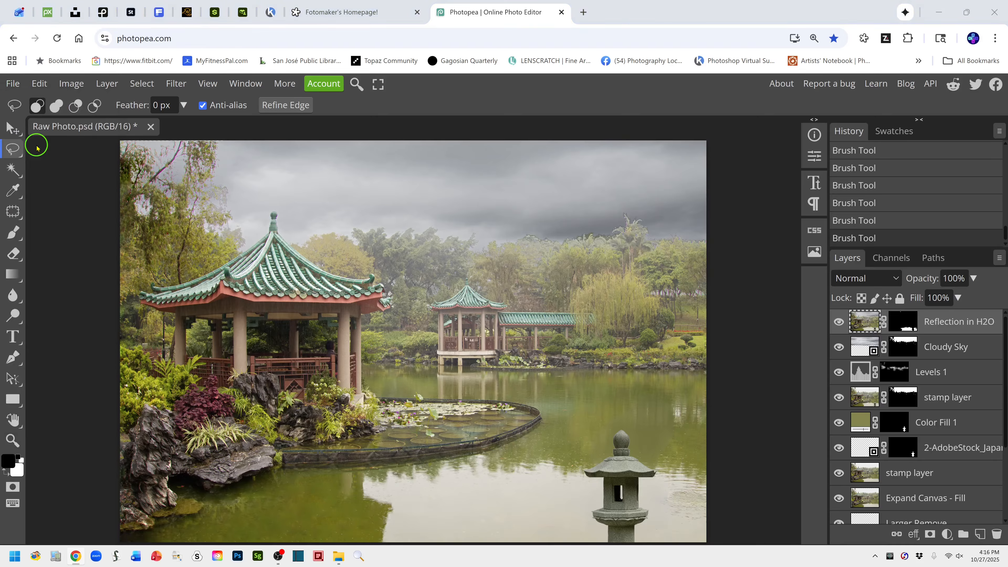
left_click(509, 119)
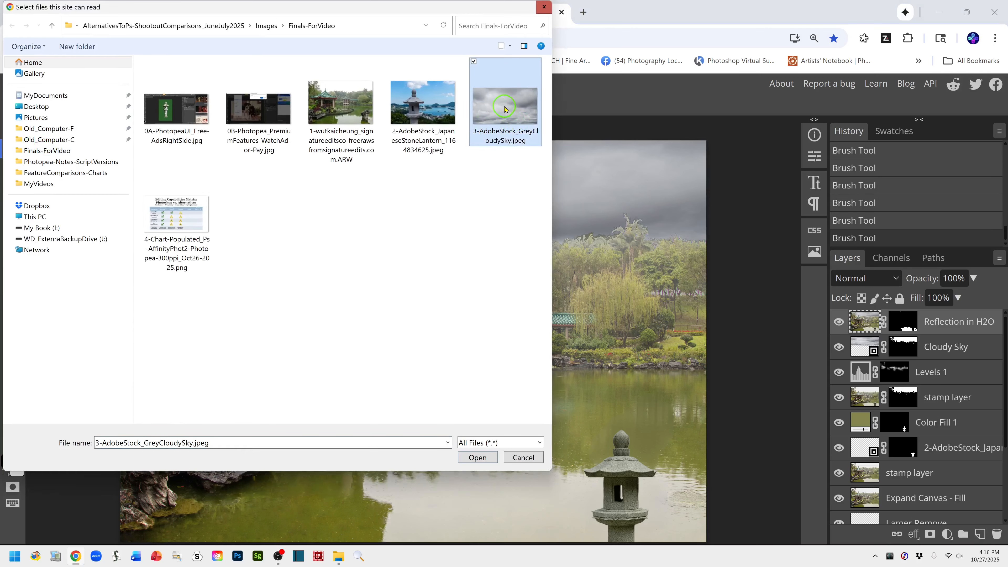
left_click(478, 457)
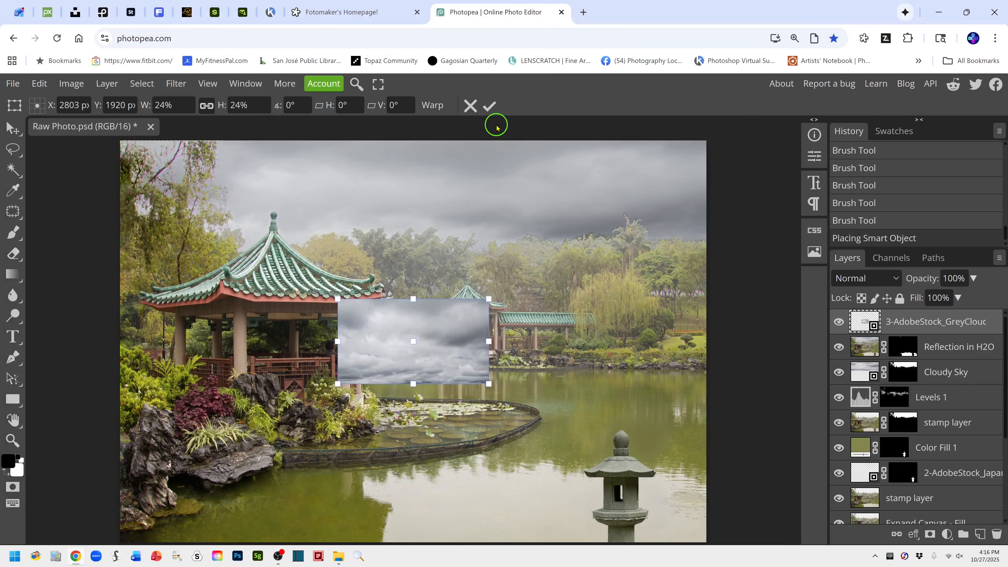
left_click(489, 106)
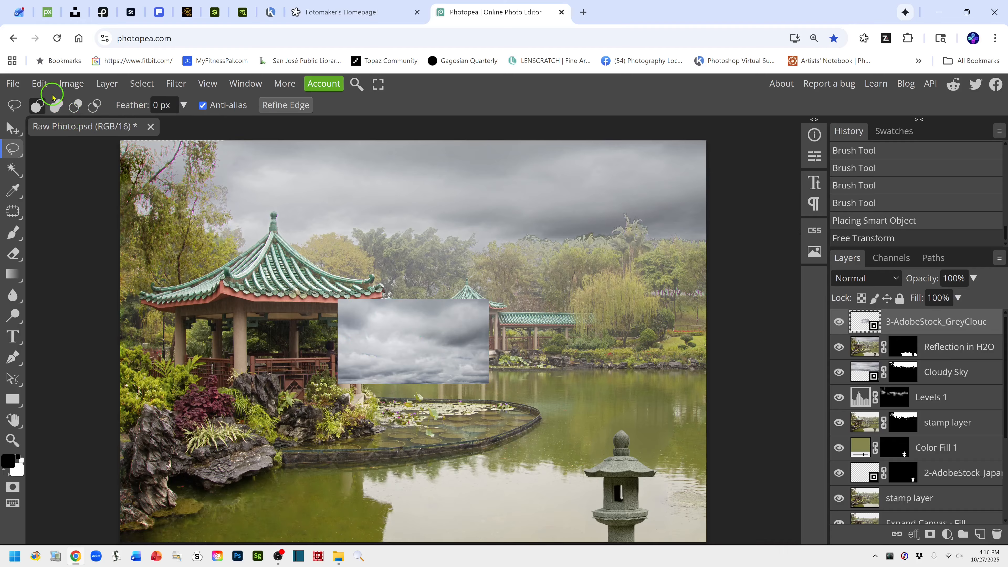
Step: Flip the placed cloudy sky vertically and move it straight down to the bottom edge of the image
left_click(40, 84)
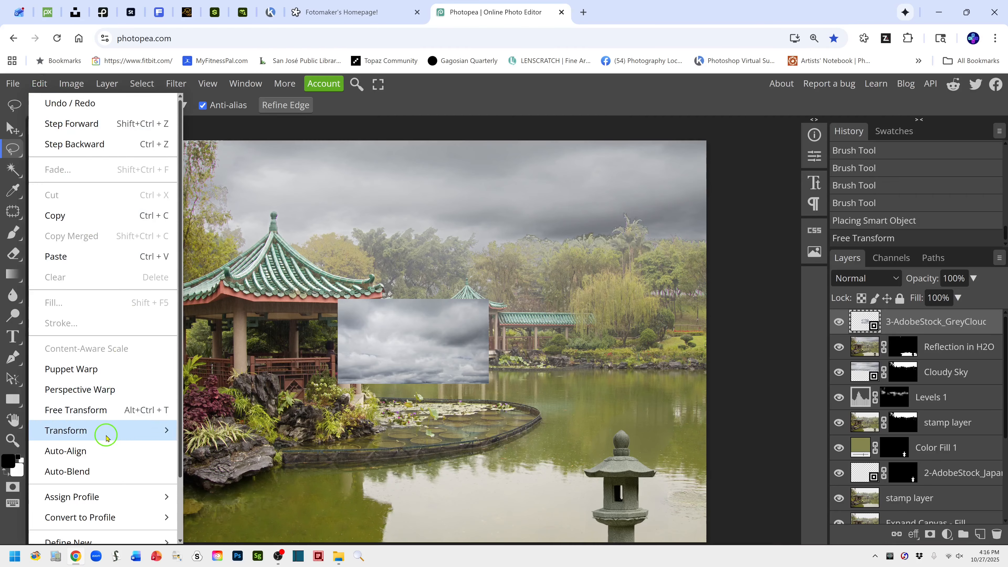
mouse_move(105, 431)
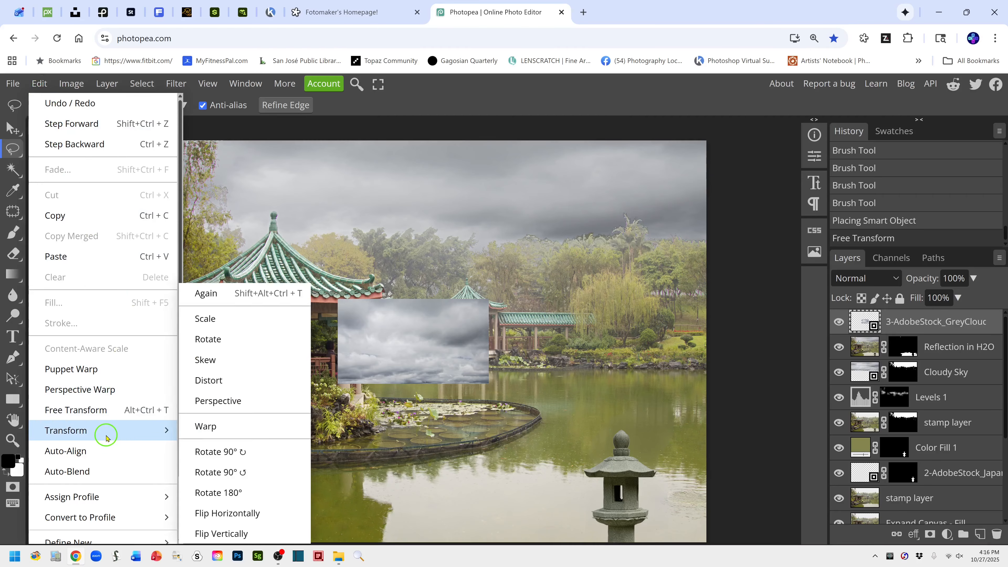
left_click(237, 534)
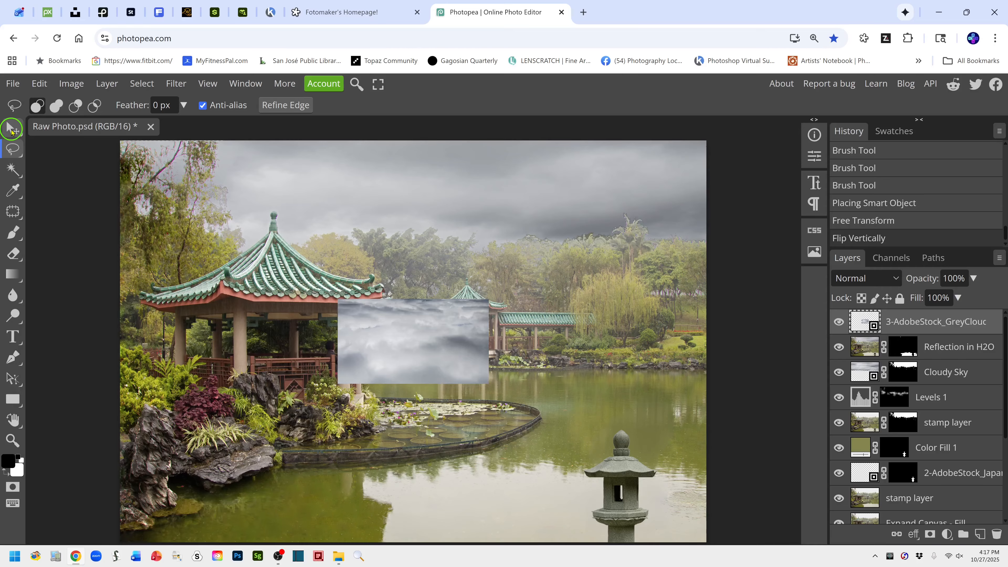
left_click(11, 129)
left_click_drag(431, 347, 430, 507)
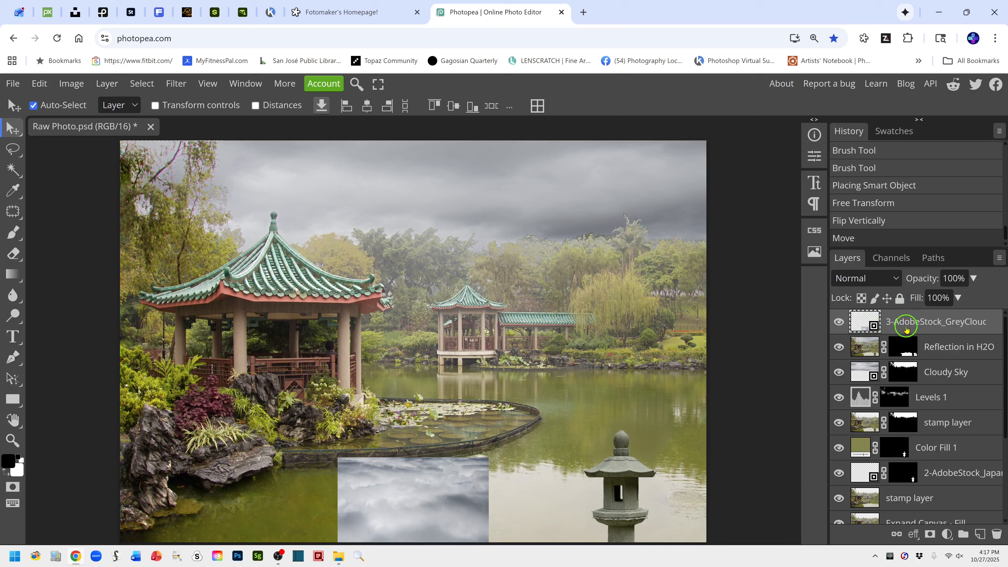
Step: Rename the flipped sky layer as Vert Flip Sky
double_click(899, 324)
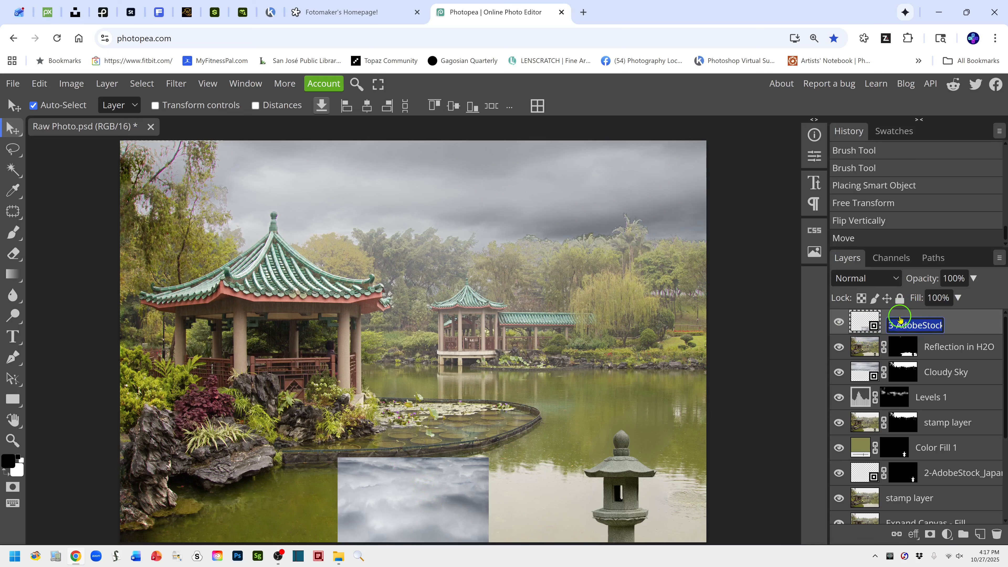
type("Vert Flip Sky")
key("Return")
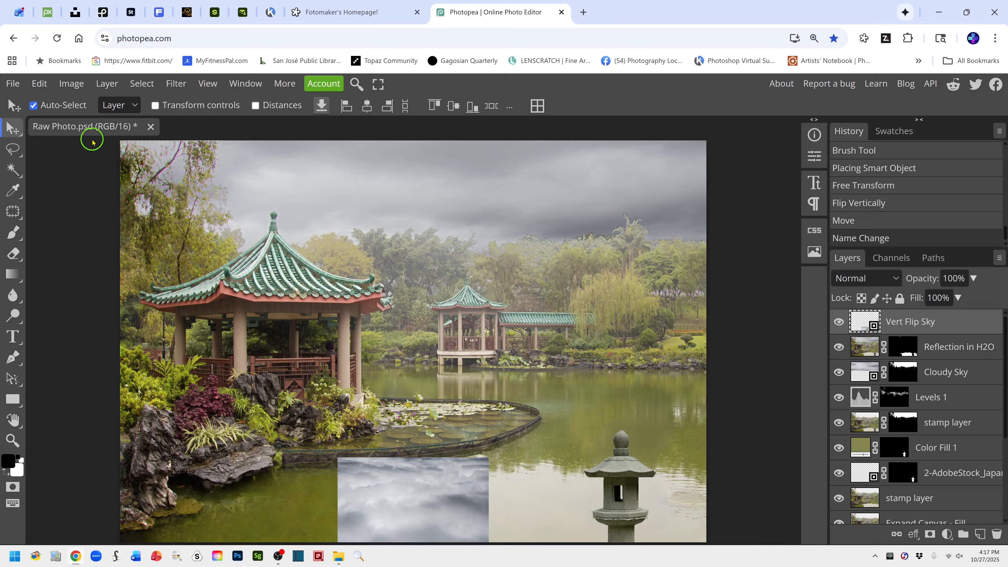
Step: Scale the Vert Flip Sky layer to about 66% width and 32% height to cover the bright foreground water, keeping 100% opacity
left_click(40, 84)
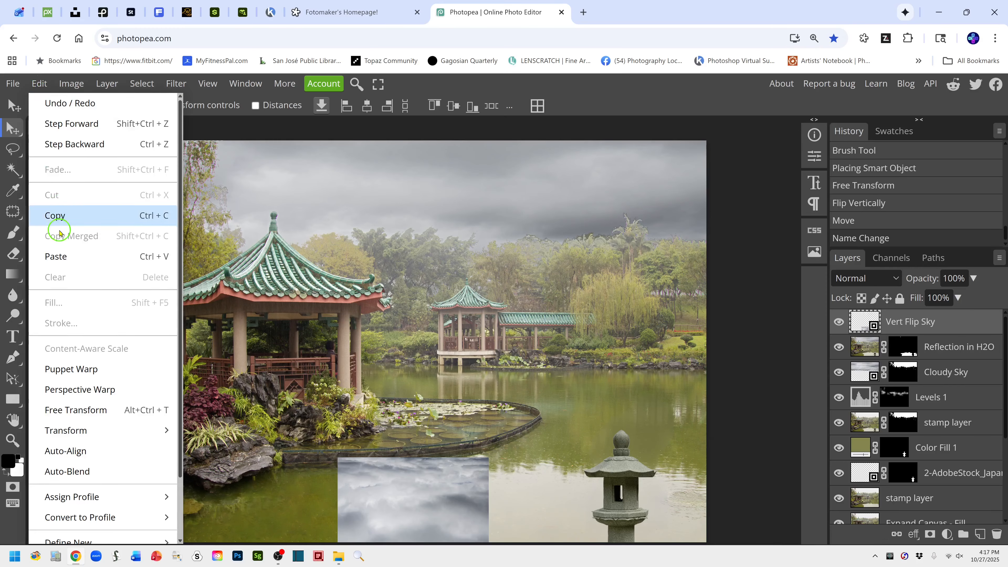
mouse_move(93, 434)
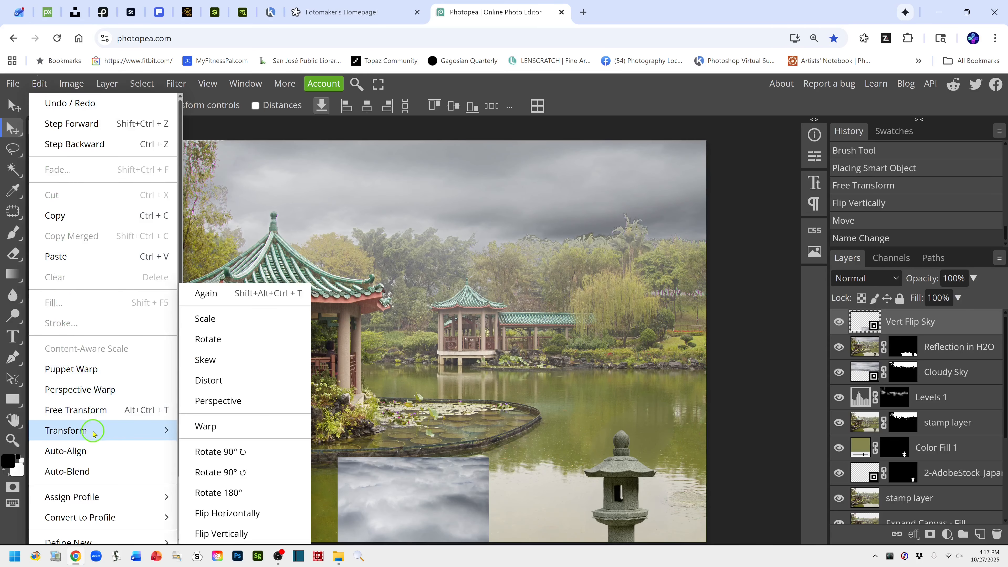
left_click(214, 323)
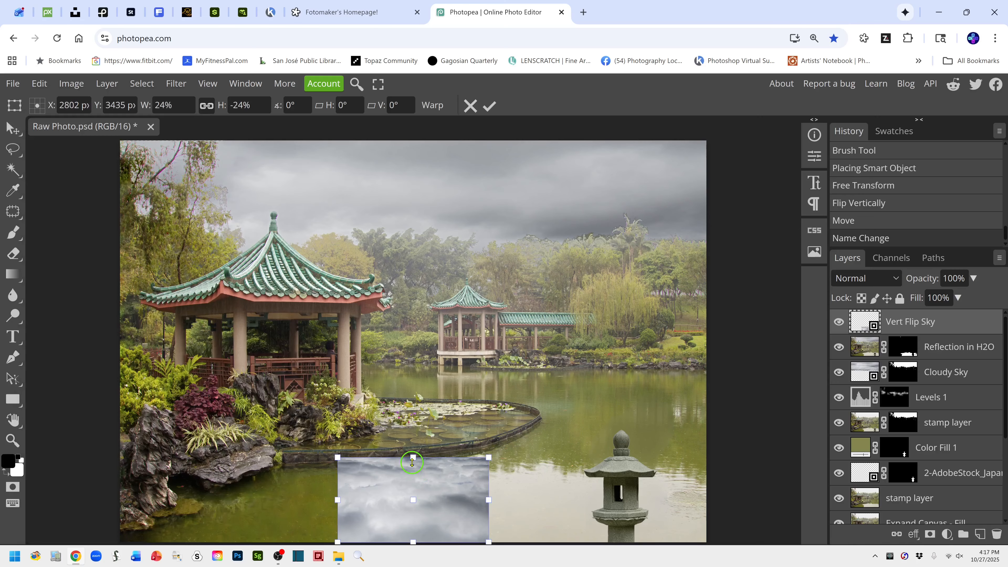
left_click_drag(413, 460, 414, 439)
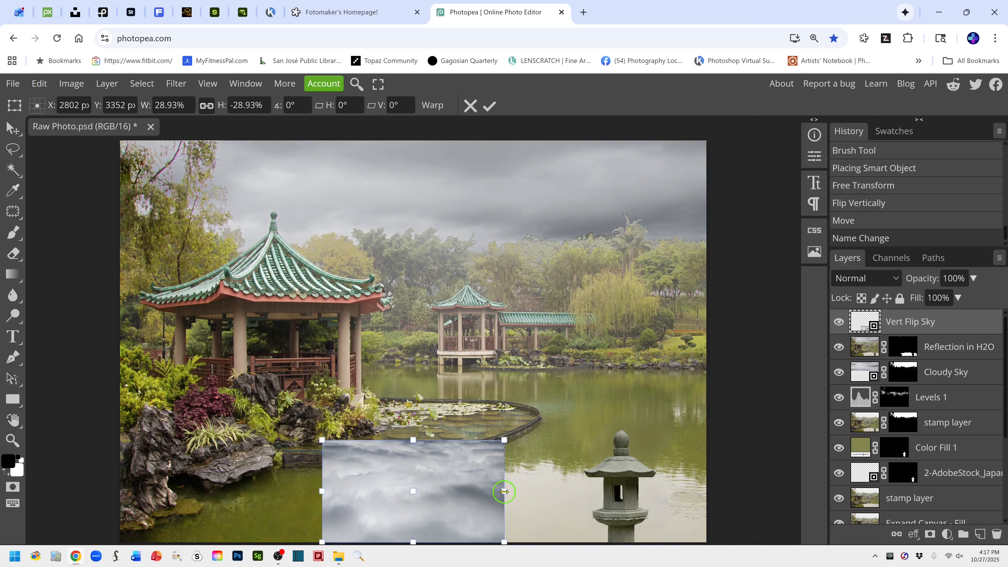
left_click_drag(504, 491, 702, 512)
left_click_drag(511, 438, 512, 431)
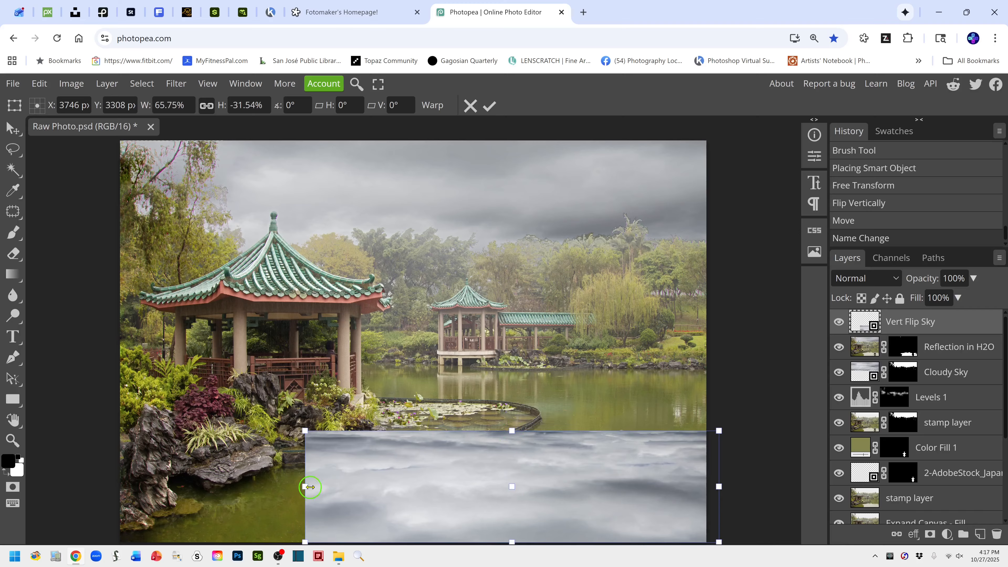
left_click_drag(310, 487, 311, 486)
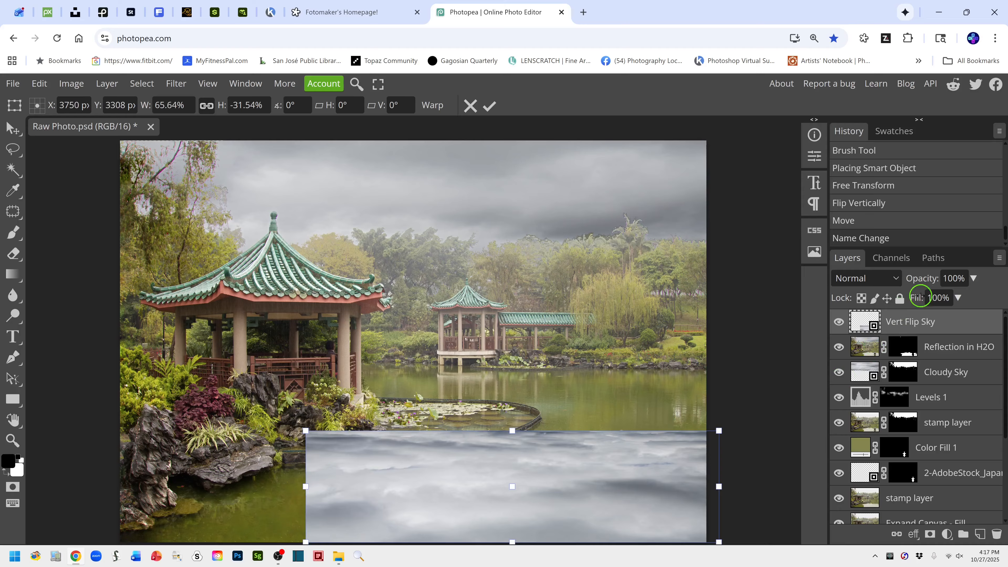
mouse_move(929, 281)
left_mouse_down()
mouse_move(901, 286)
mouse_move(945, 286)
left_mouse_up()
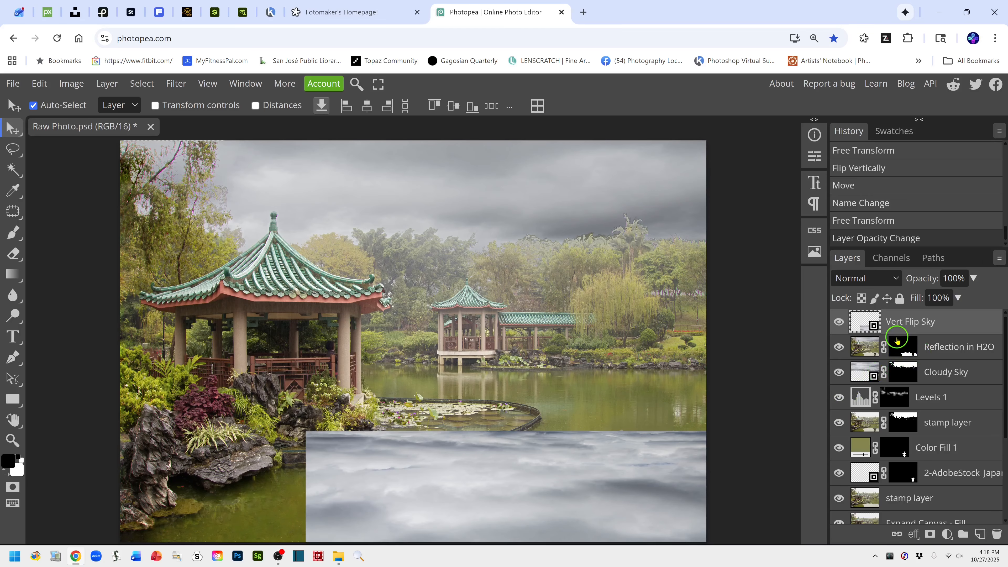
Step: Check the Reflection in H2O mask on its own and copy it onto the Vert Flip Sky layer
left_click(907, 343, "alt")
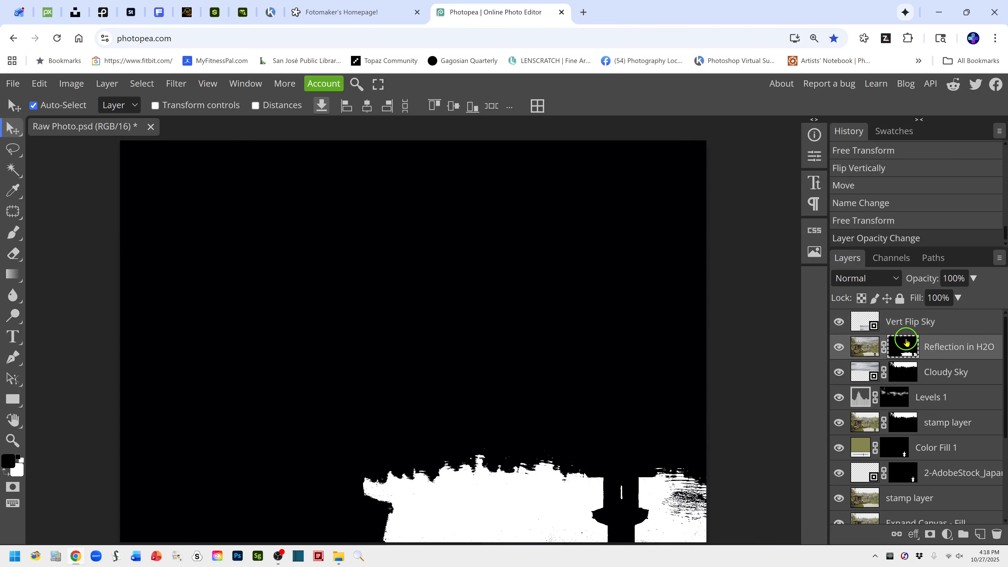
left_click(906, 343, "alt")
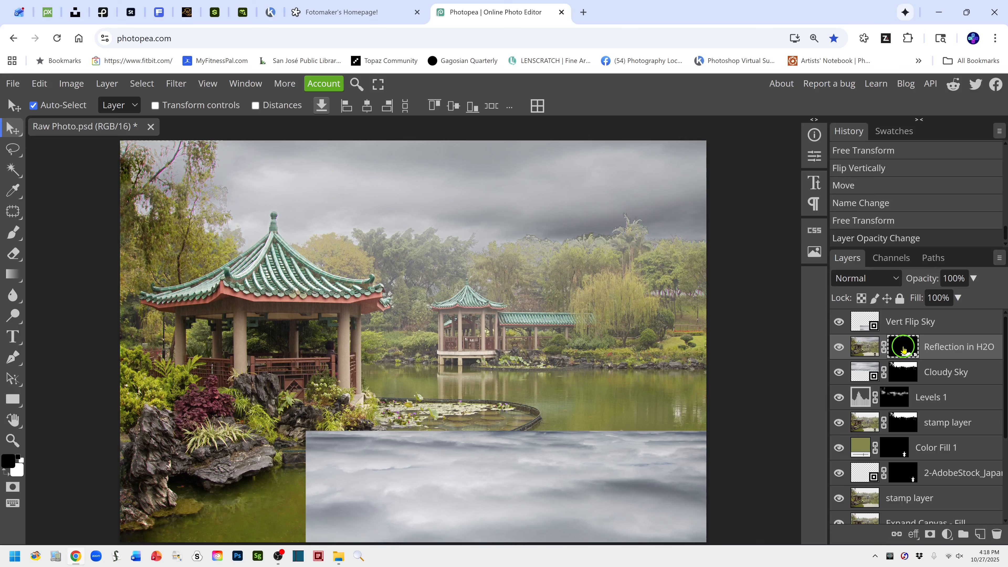
left_click_drag(903, 350, 901, 324)
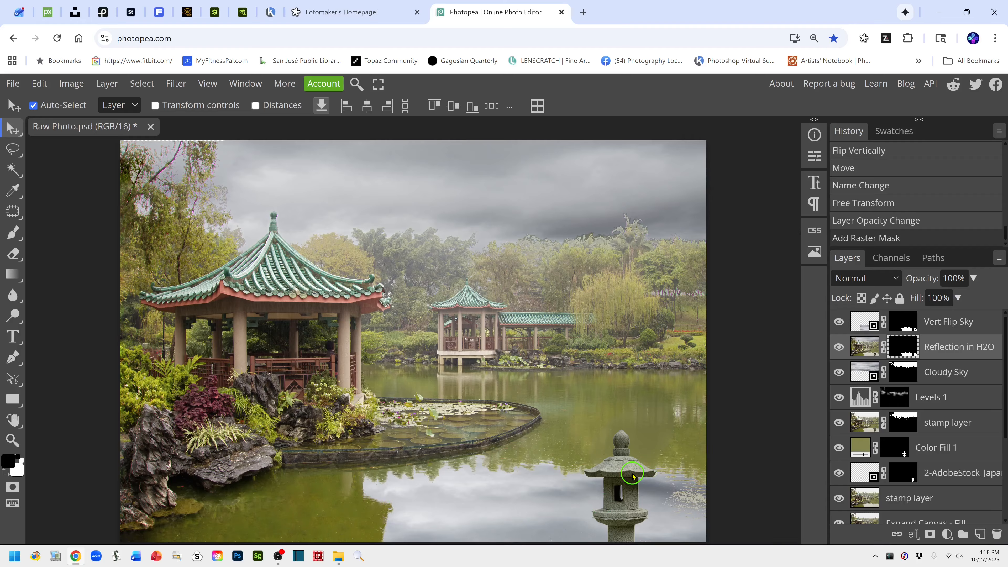
Step: Set the Reflection in H2O layer's blend mode to Darken and its opacity to 63%
left_click(895, 280)
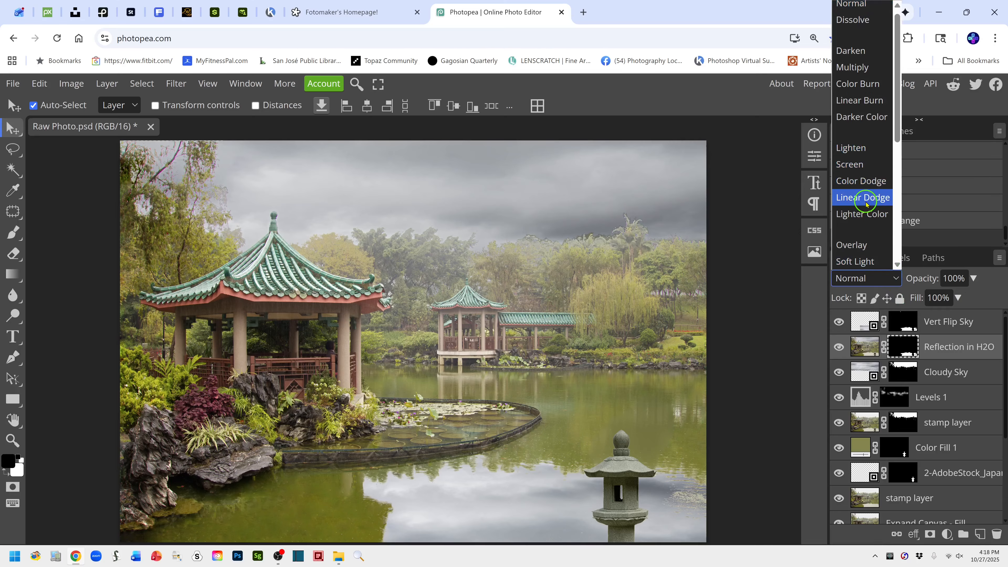
left_click(856, 58)
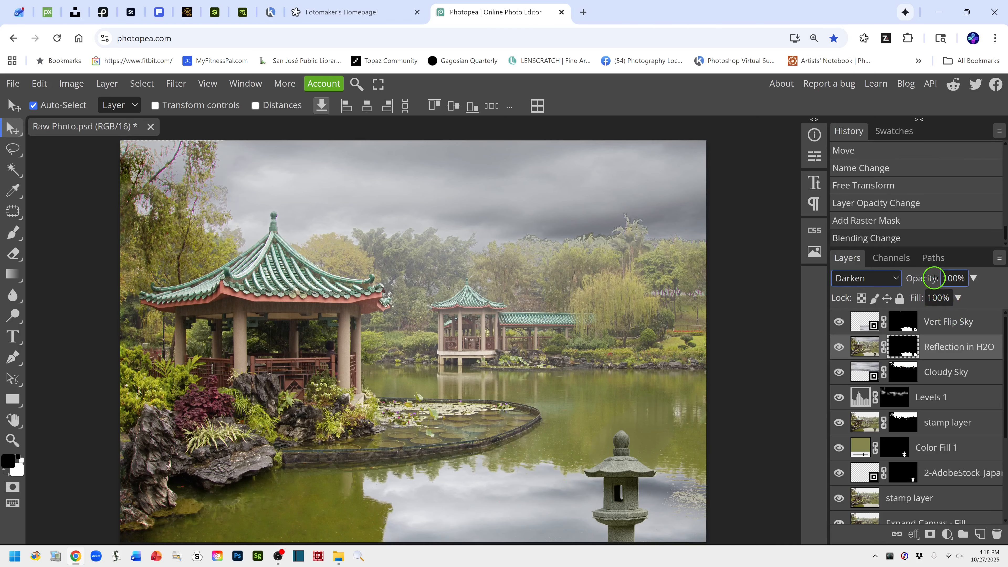
left_click_drag(932, 279, 919, 281)
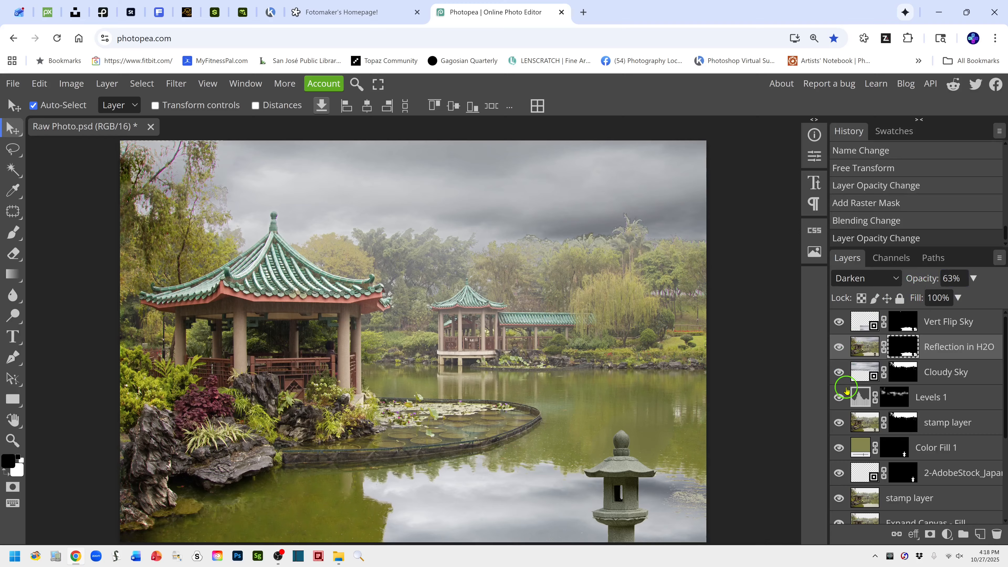
Step: Set the Vert Flip Sky layer's blend mode to Darken and its opacity to 78%
left_click(865, 327)
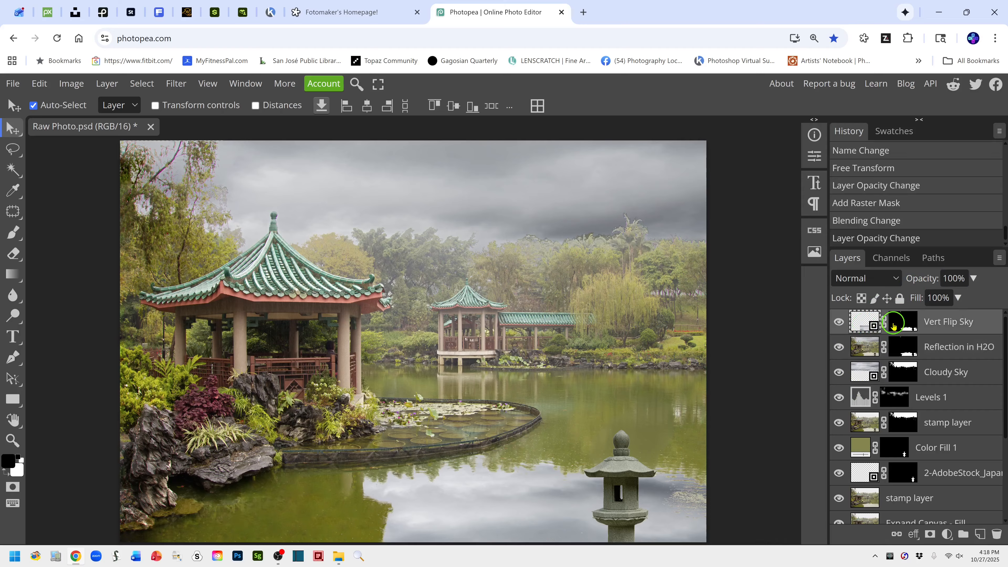
left_click(861, 325)
left_click(895, 280)
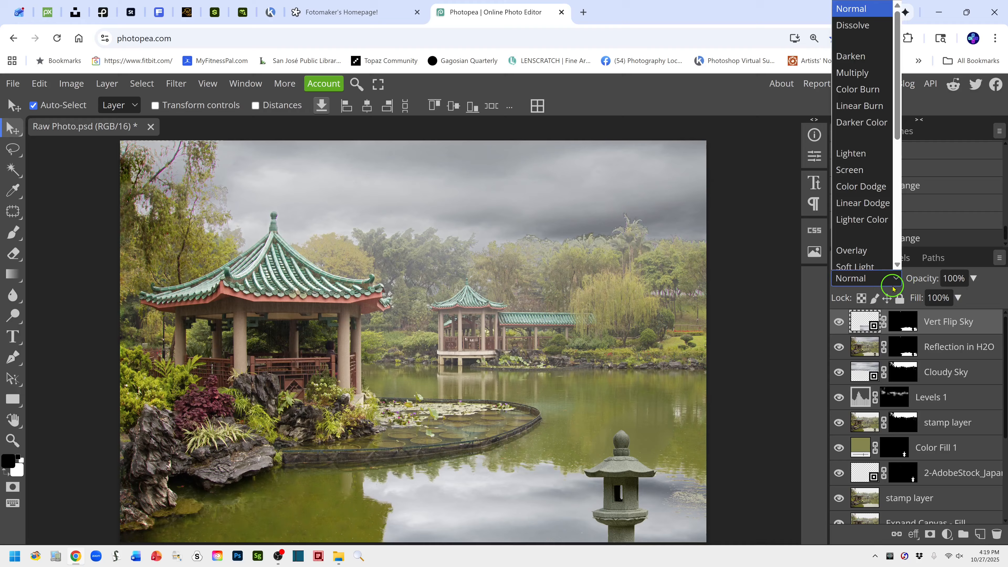
left_click(865, 56)
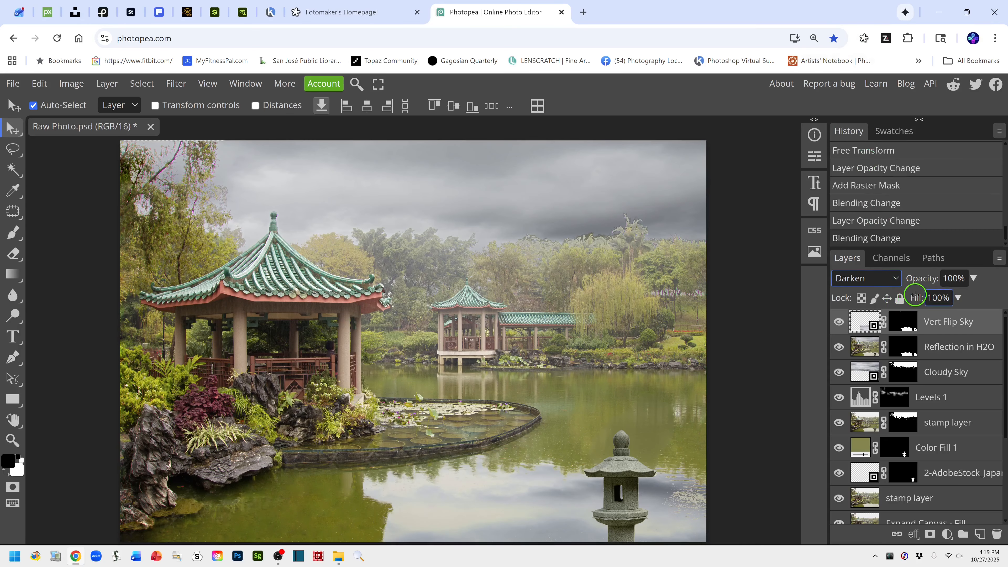
left_click_drag(922, 280, 901, 282)
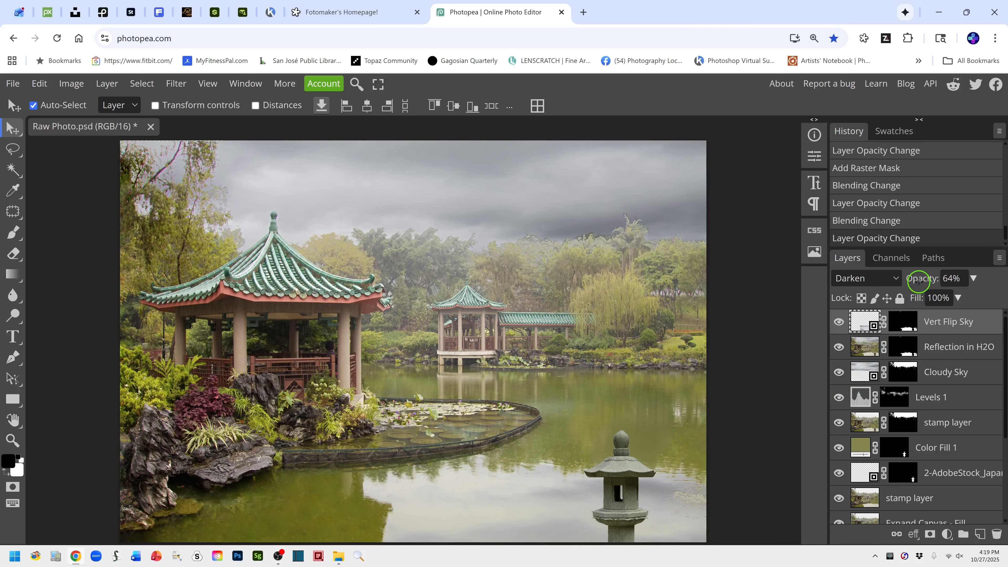
left_click_drag(914, 279, 924, 279)
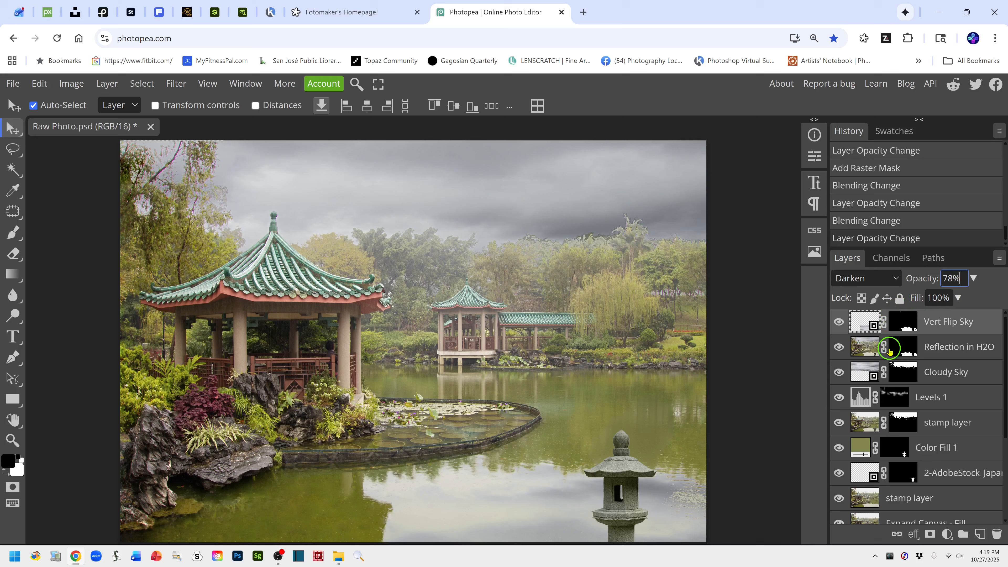
Step: Set the Reflection in H2O layer's blend mode back to Normal
left_click(866, 353)
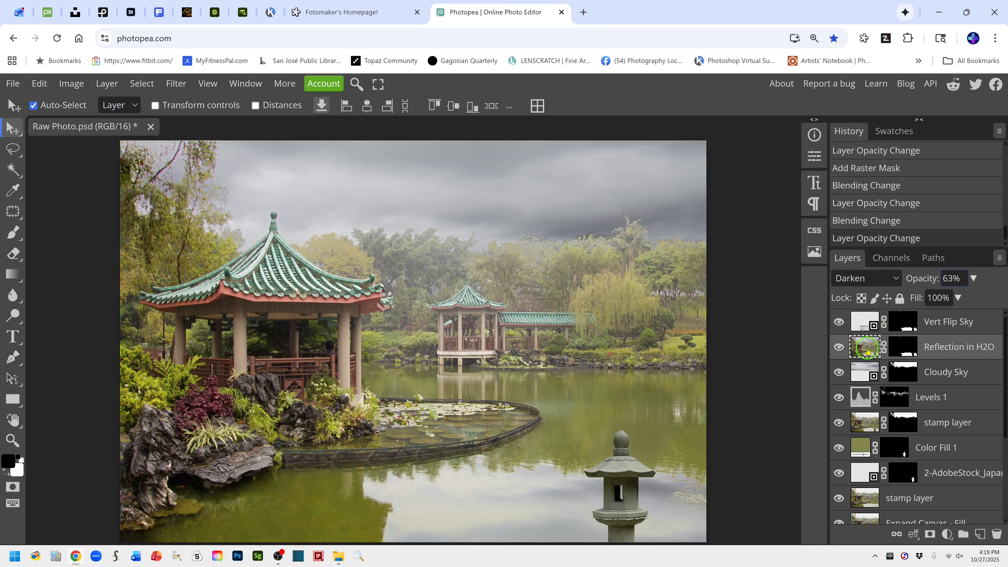
left_click(892, 280)
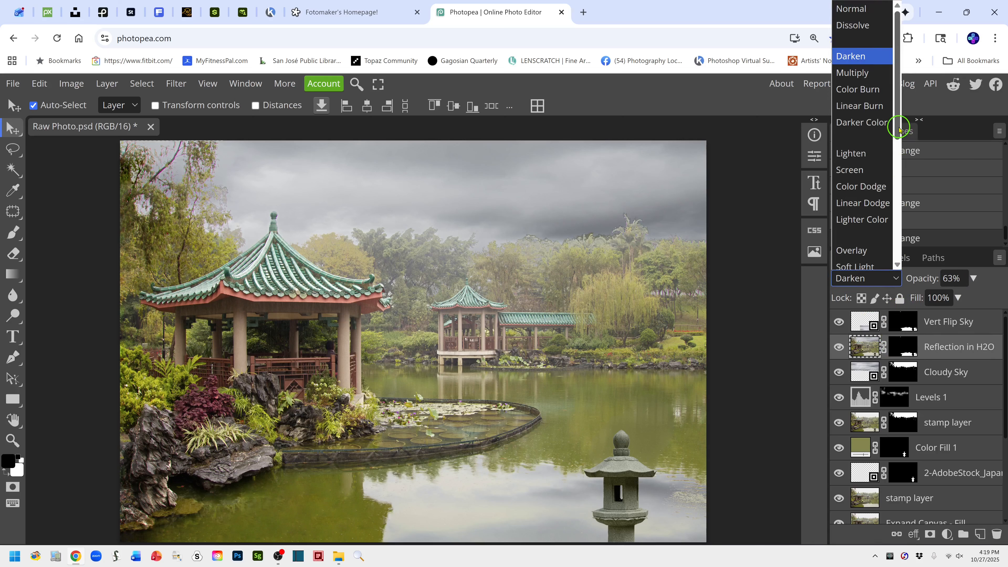
left_click(849, 10)
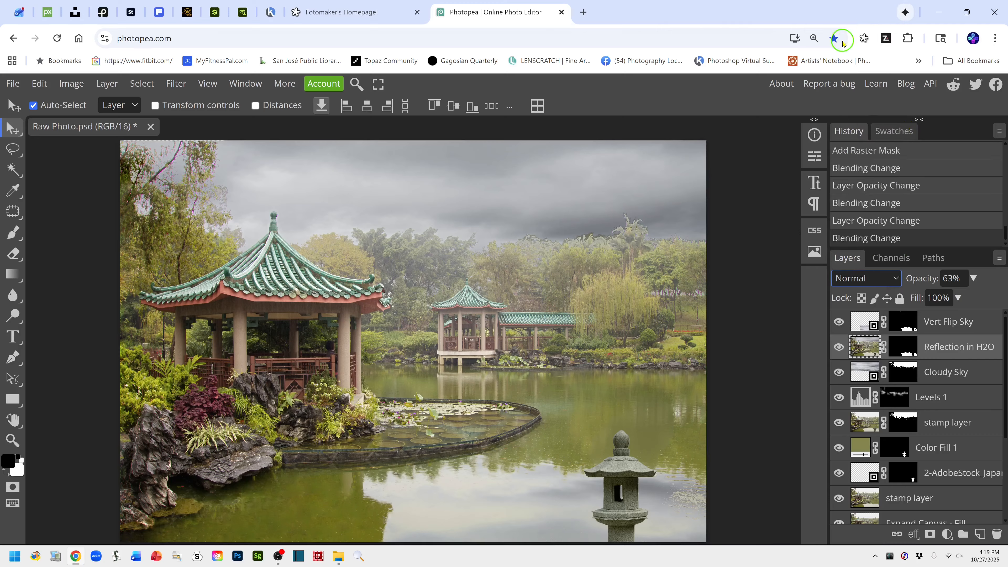
Step: Set the Reflection in H2O layer's opacity to 100% and the Vert Flip Sky layer's blend mode to Normal
left_click(913, 338)
left_click_drag(923, 279, 1004, 276)
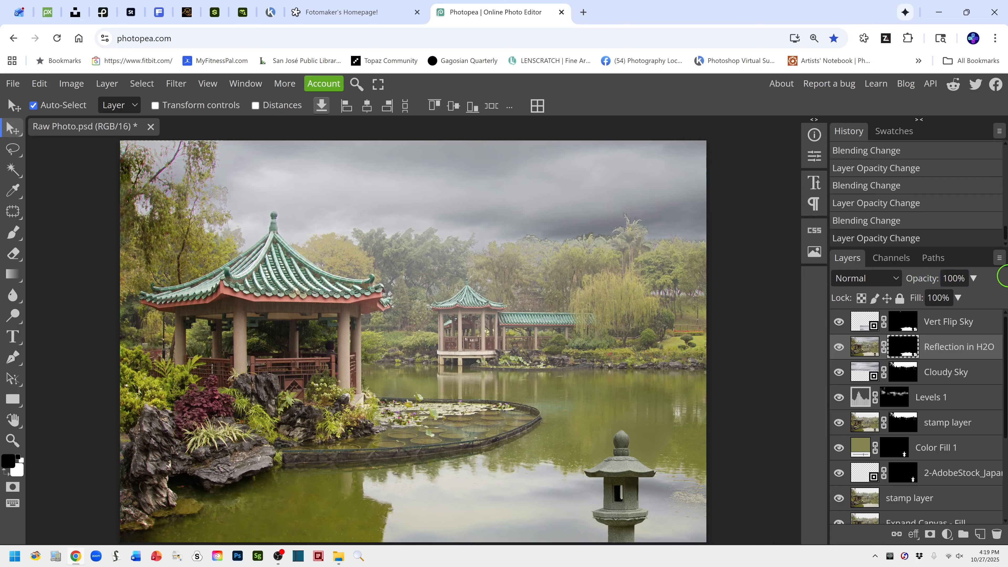
left_click(862, 325)
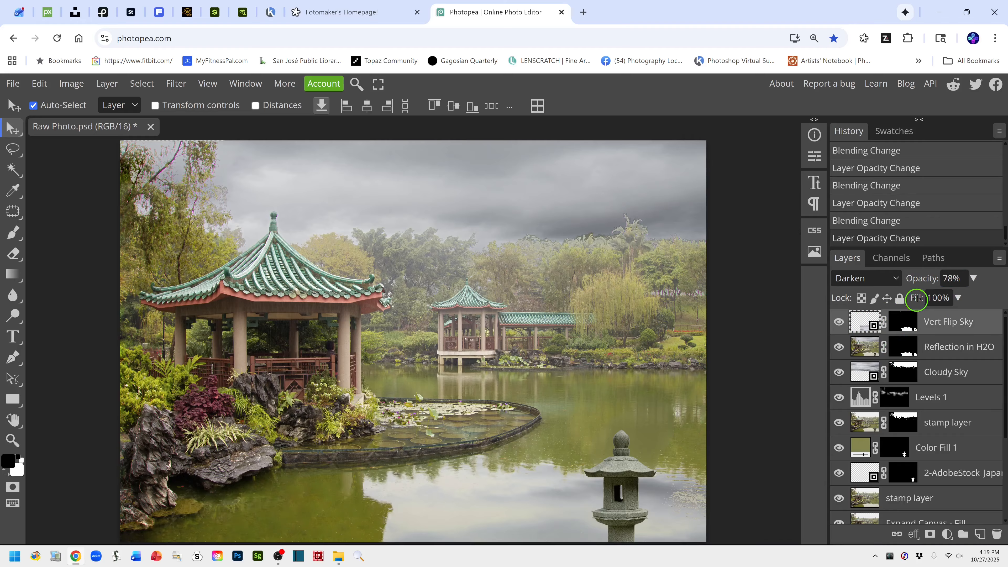
left_click(893, 278)
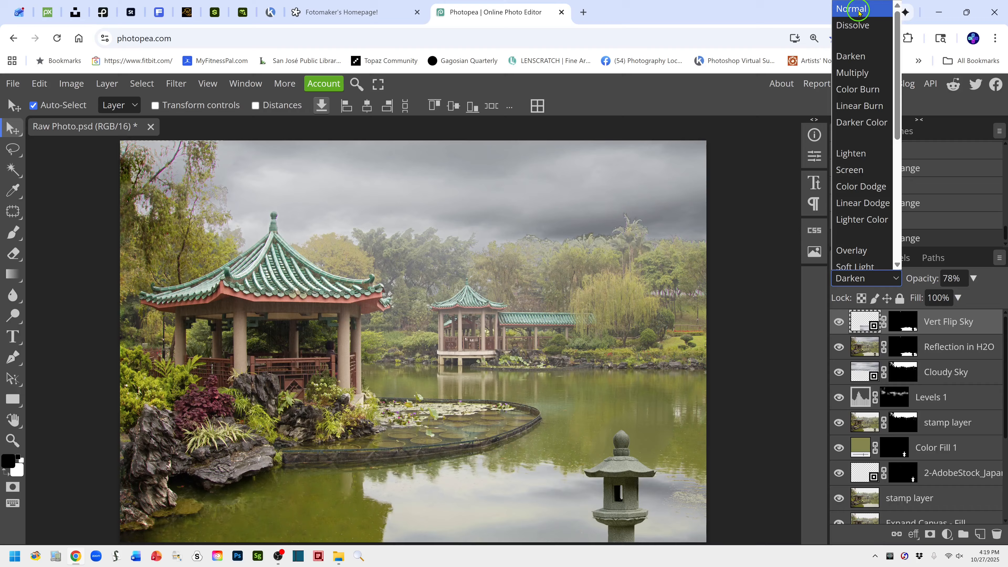
left_click(858, 12)
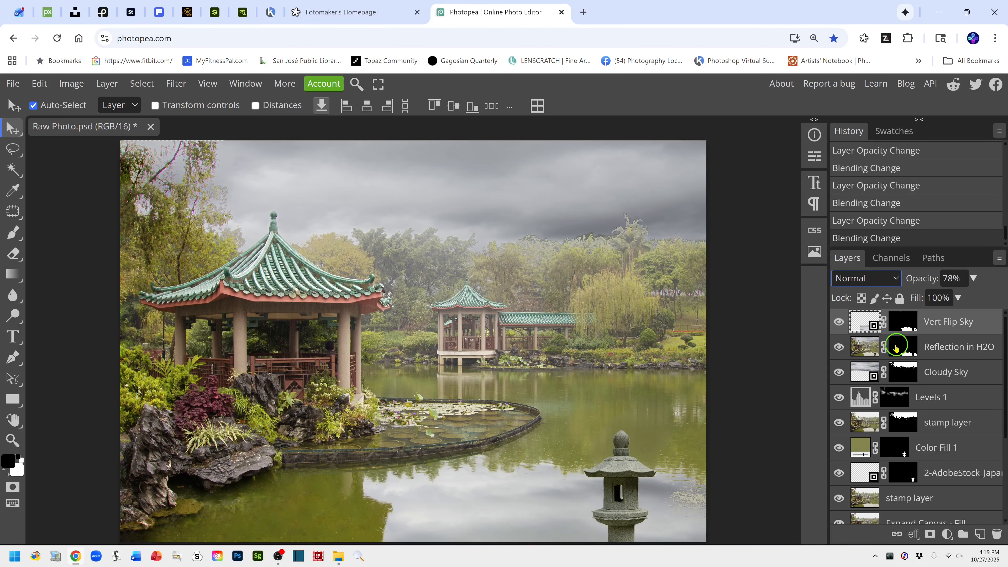
Step: Display the Vert Flip Sky mask on its own, soften it with a 5.5 px Gaussian Blur, and return to the image view
left_click(903, 321, "alt")
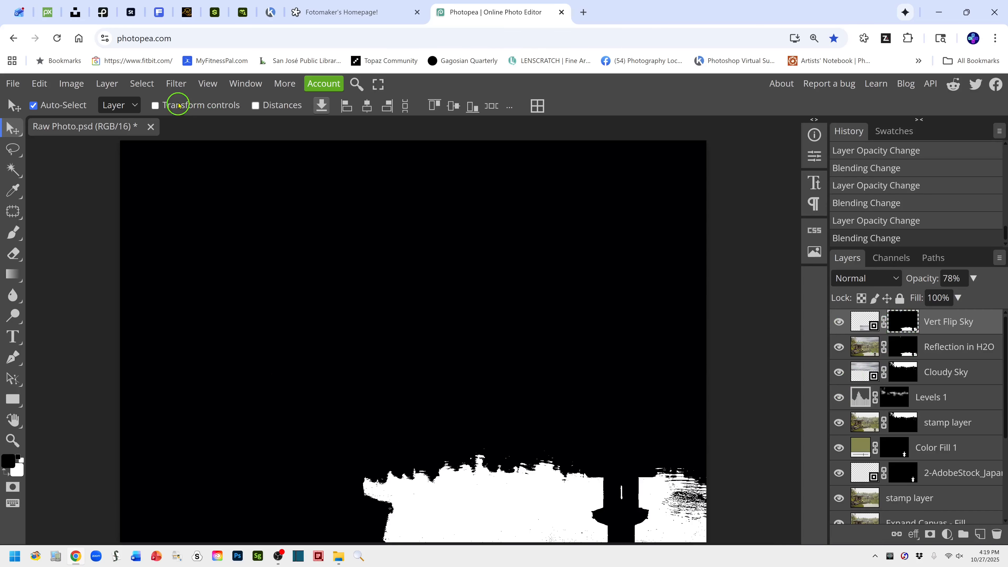
left_click(178, 88)
mouse_move(218, 257)
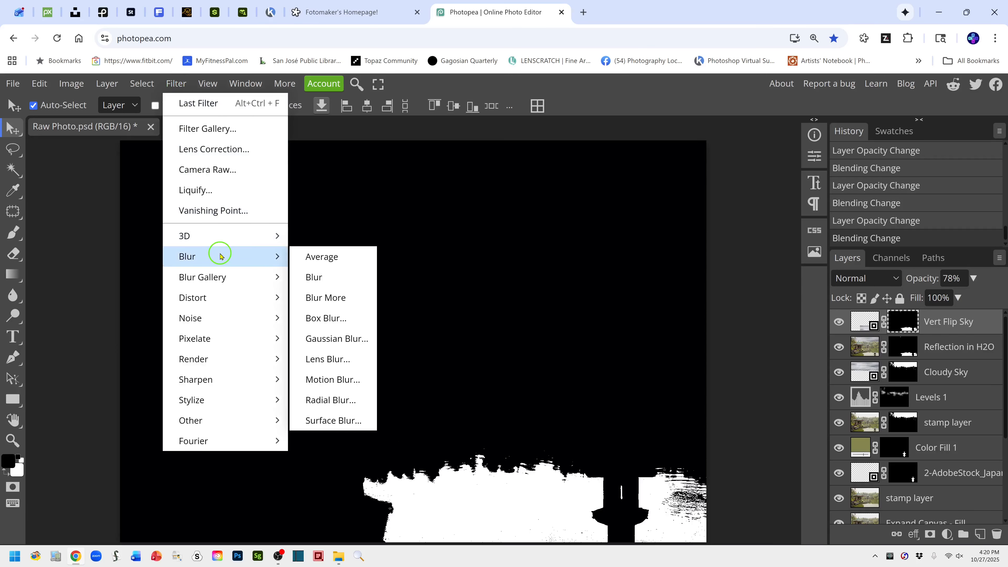
left_click(328, 338)
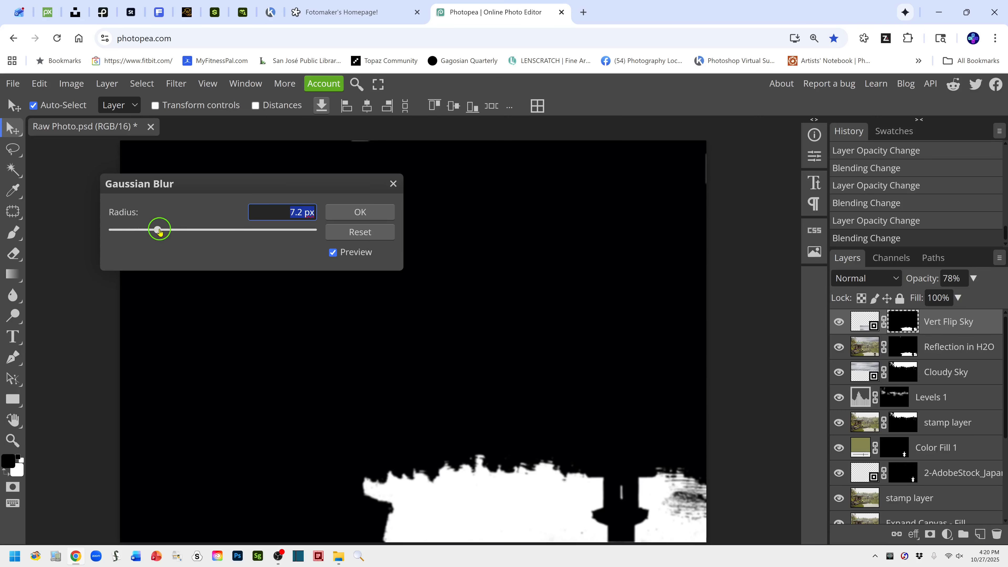
left_click(159, 229)
left_click_drag(237, 243, 153, 234)
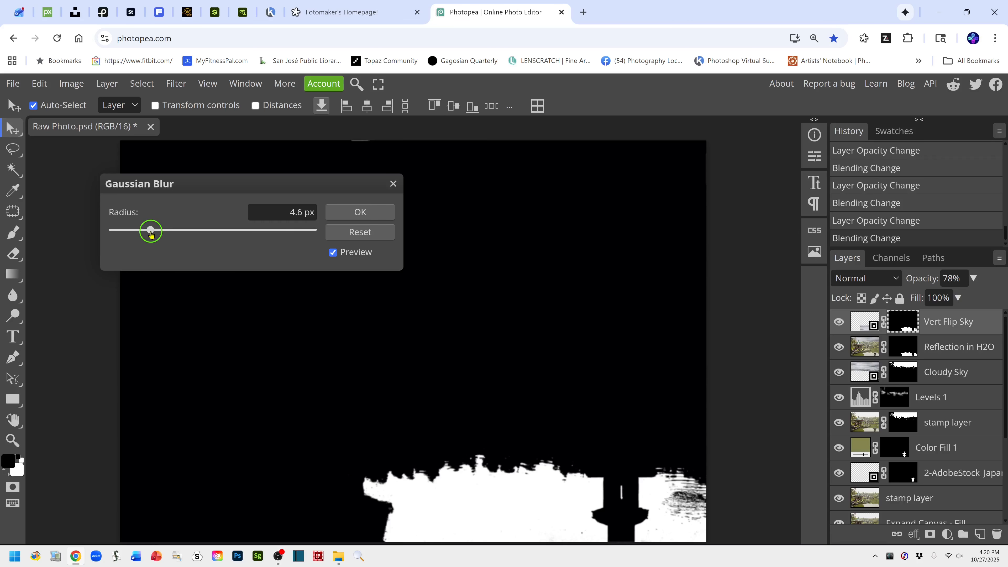
left_click_drag(150, 233, 154, 234)
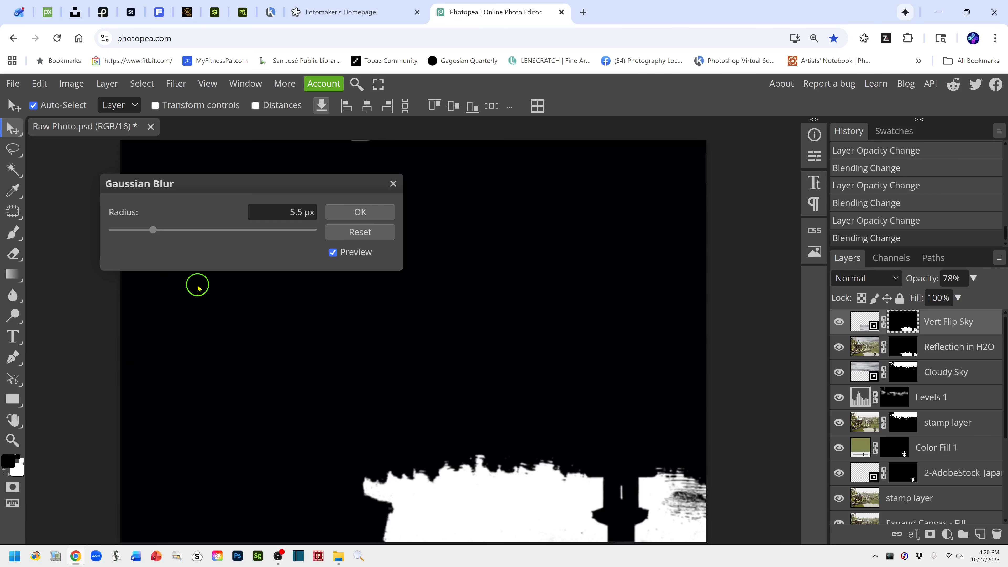
left_click(292, 211)
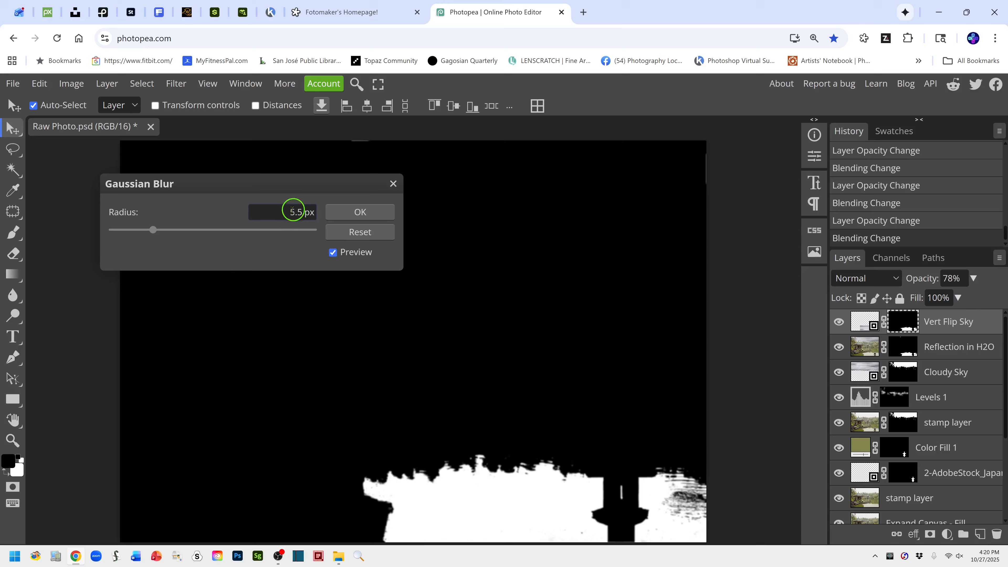
left_click(362, 213)
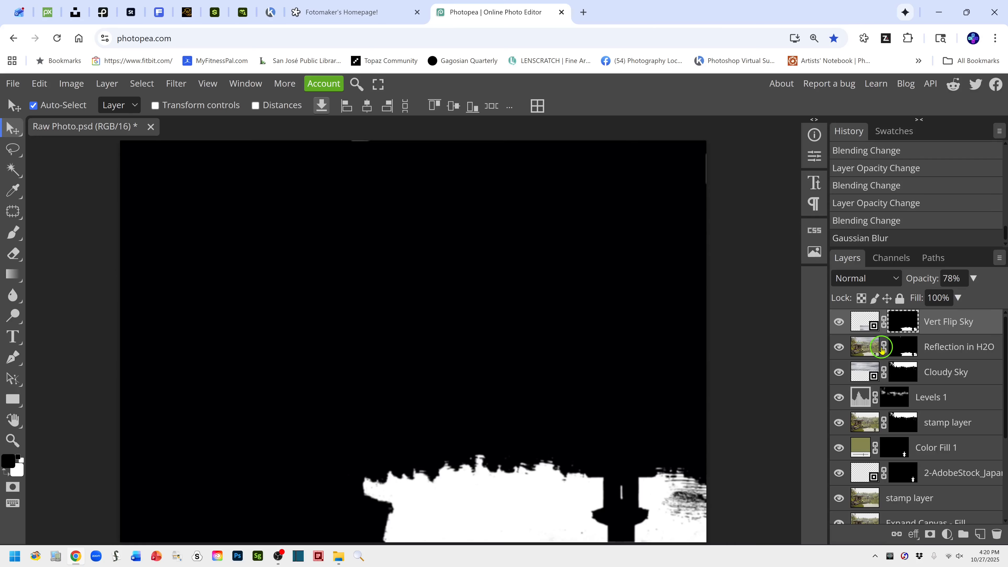
left_click(908, 323, "alt")
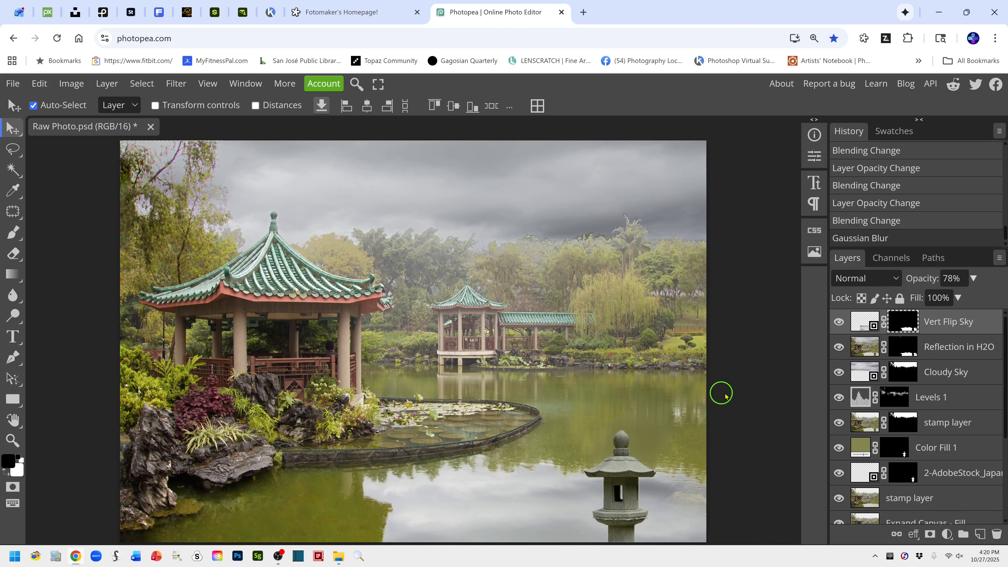
Step: Select the Vert Flip Sky layer's content, view the Background layer alone, and show all layers again to compare with the composite
scroll(746, 395, "down", 5)
scroll(746, 395, "up", 5)
left_click(859, 322)
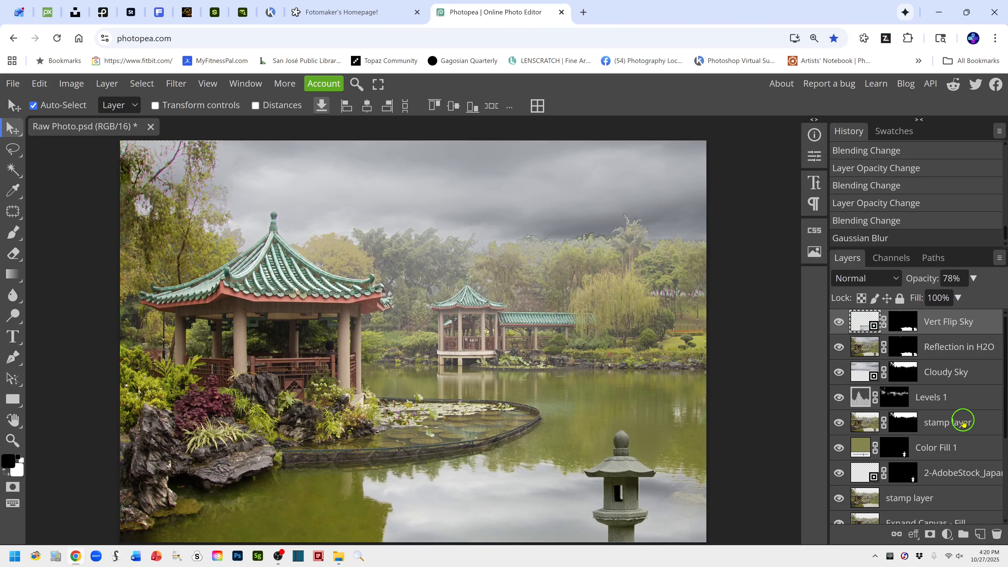
left_click_drag(1006, 349, 1002, 516)
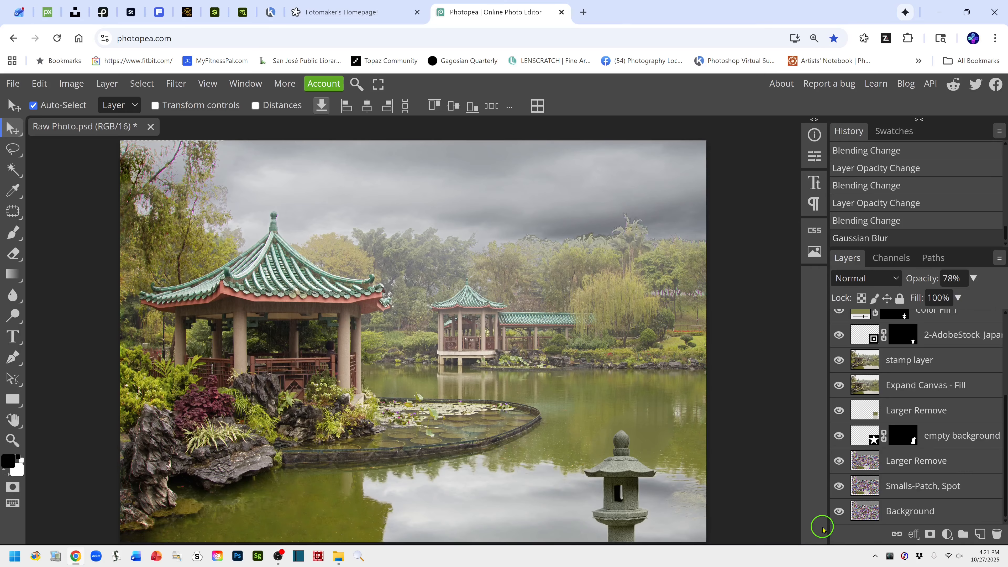
left_click(839, 511, "alt")
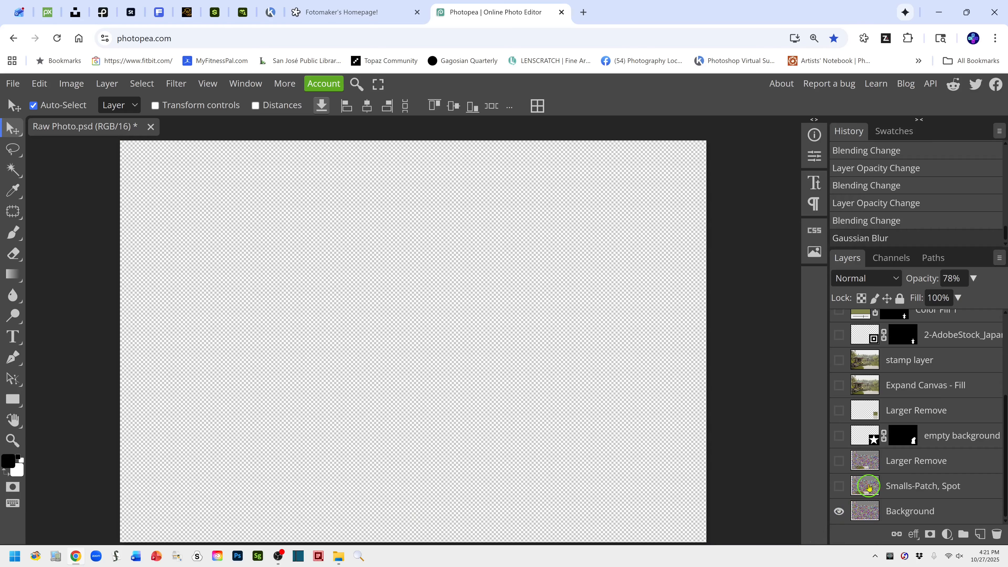
left_click(840, 513, "alt")
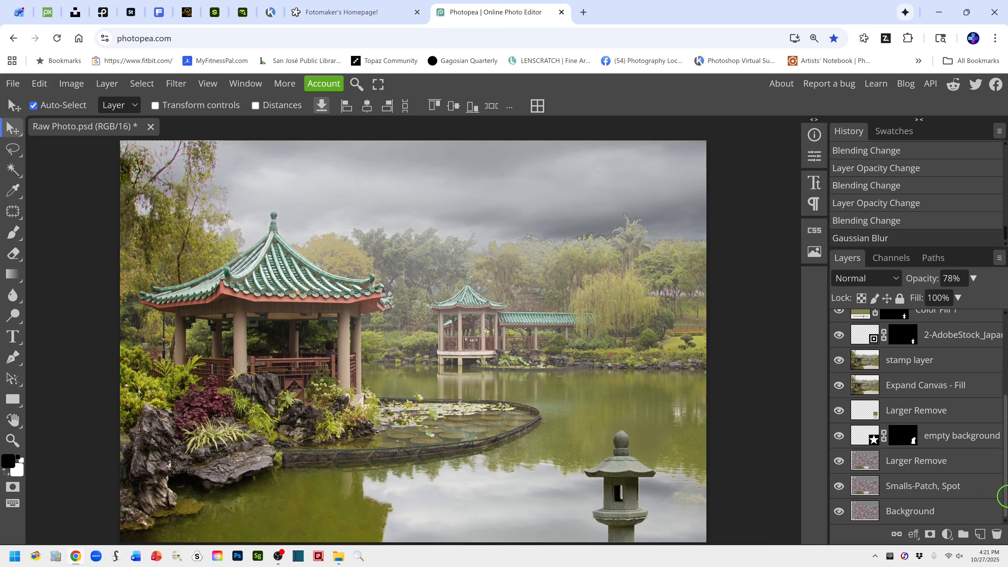
left_click_drag(1004, 498, 1004, 418)
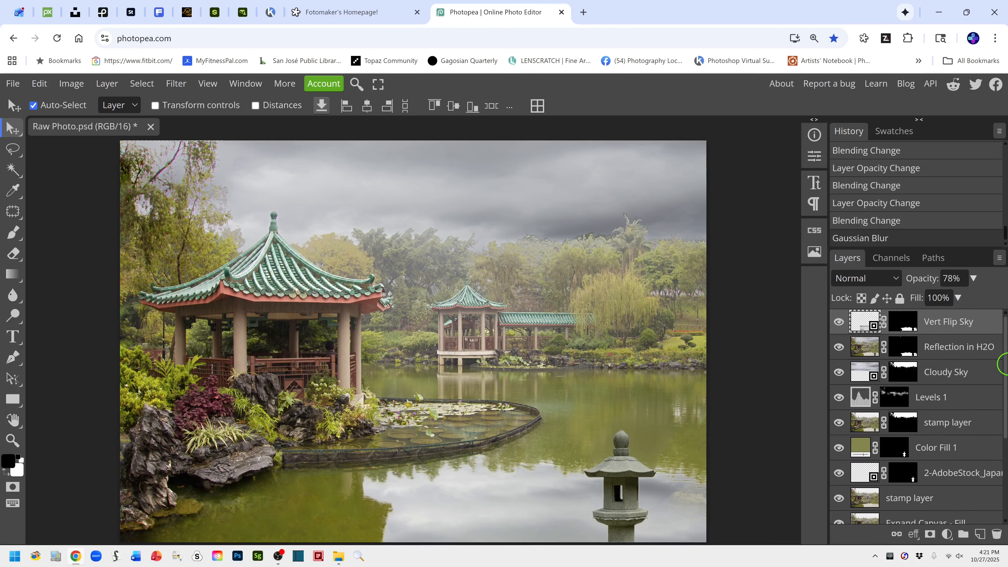